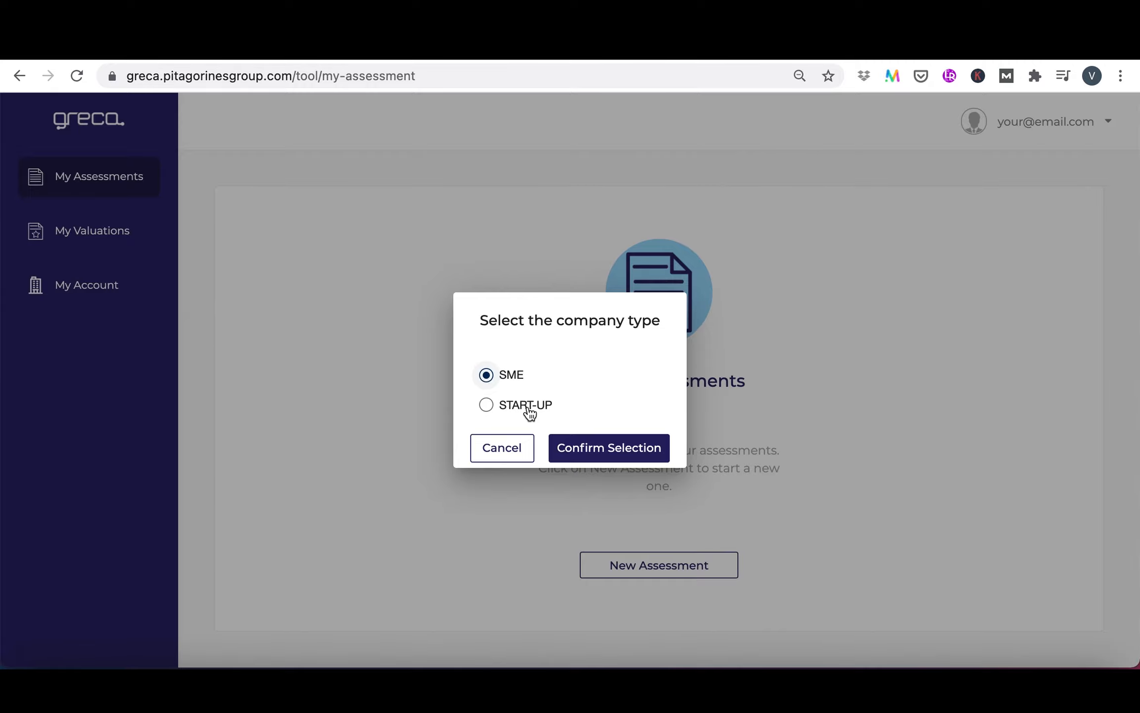
# Create the assessment for the START-UP company type and read the help for the Technology Readiness Level section
pyautogui.click(530, 412)
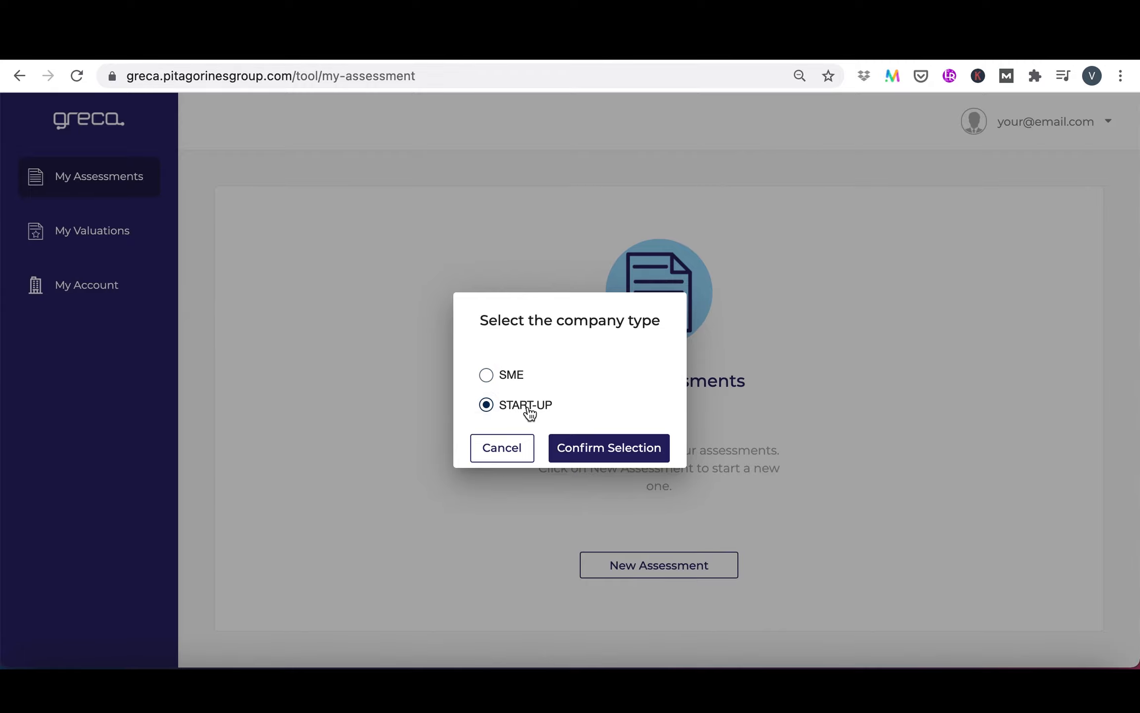
pyautogui.click(614, 452)
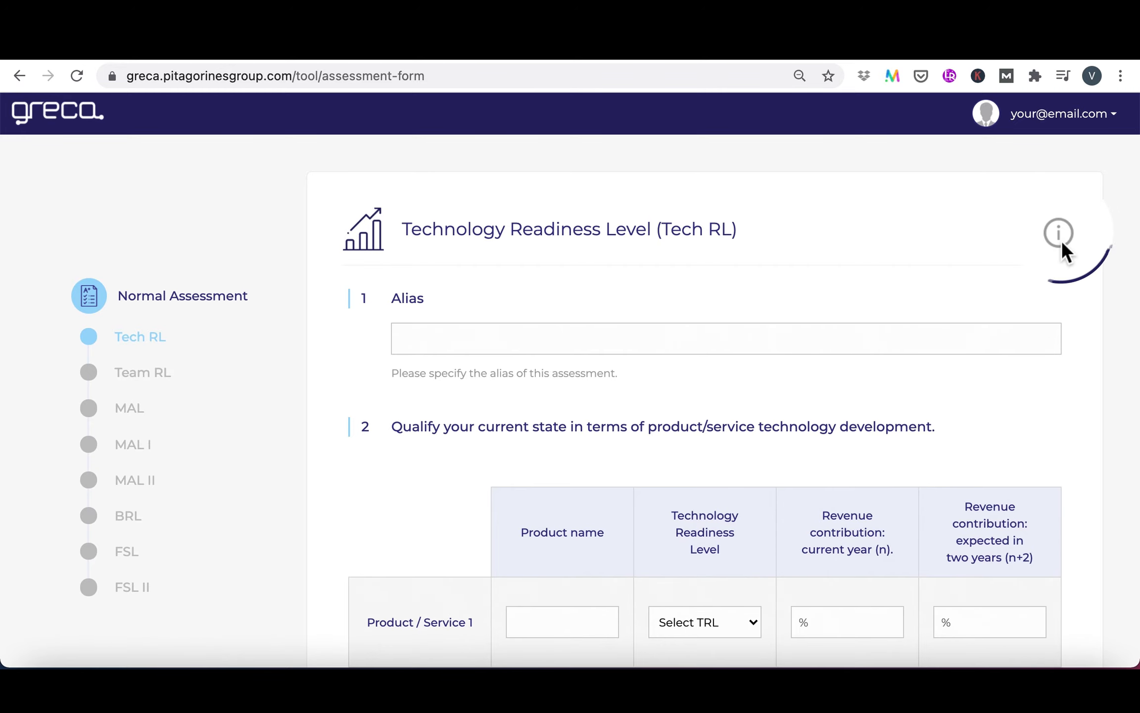
pyautogui.click(1061, 241)
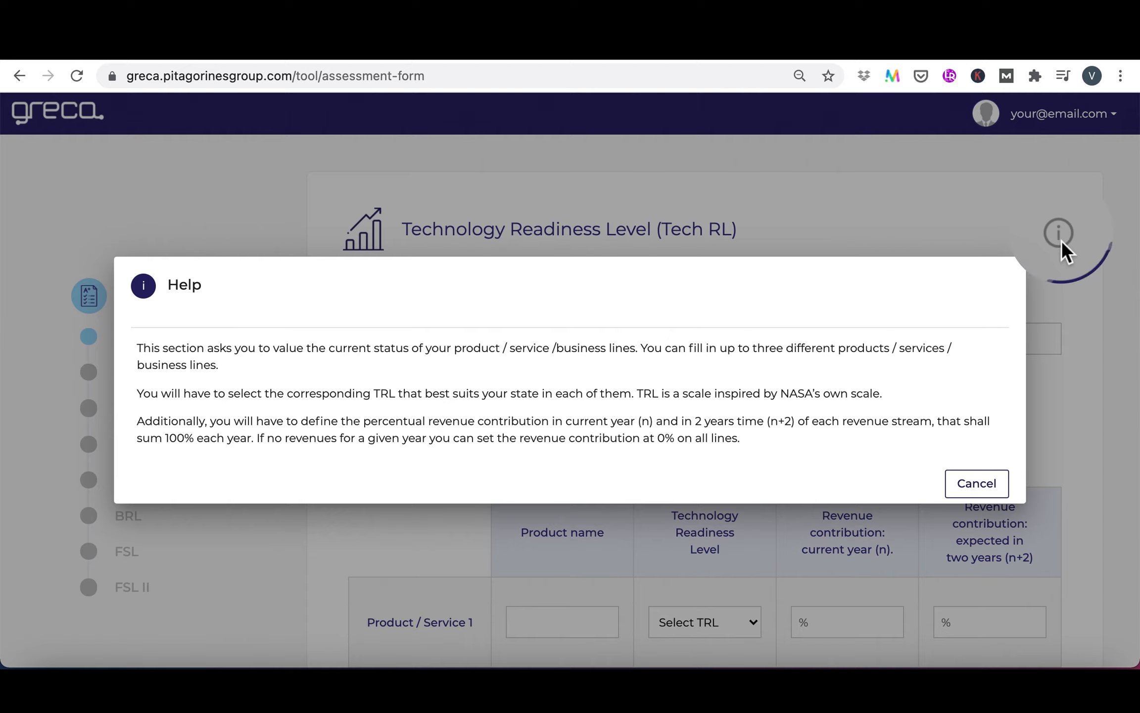
pyautogui.click(968, 485)
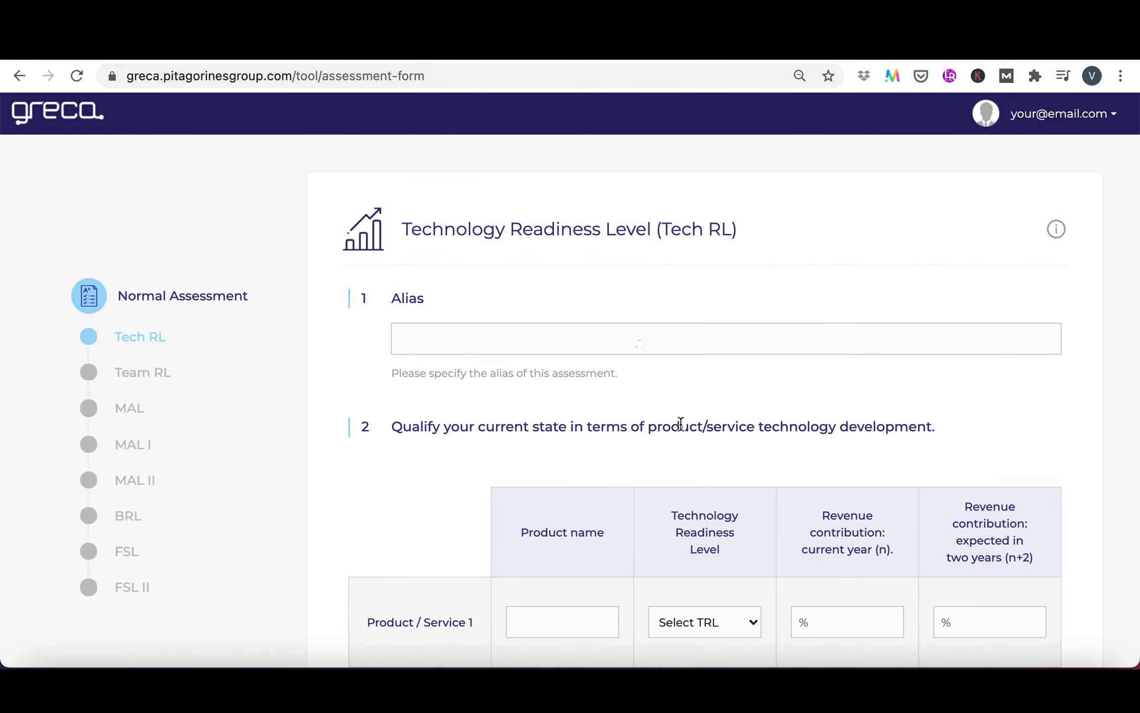
# Enter "Your Company" as the alias of the assessment
pyautogui.write('Your Compan')
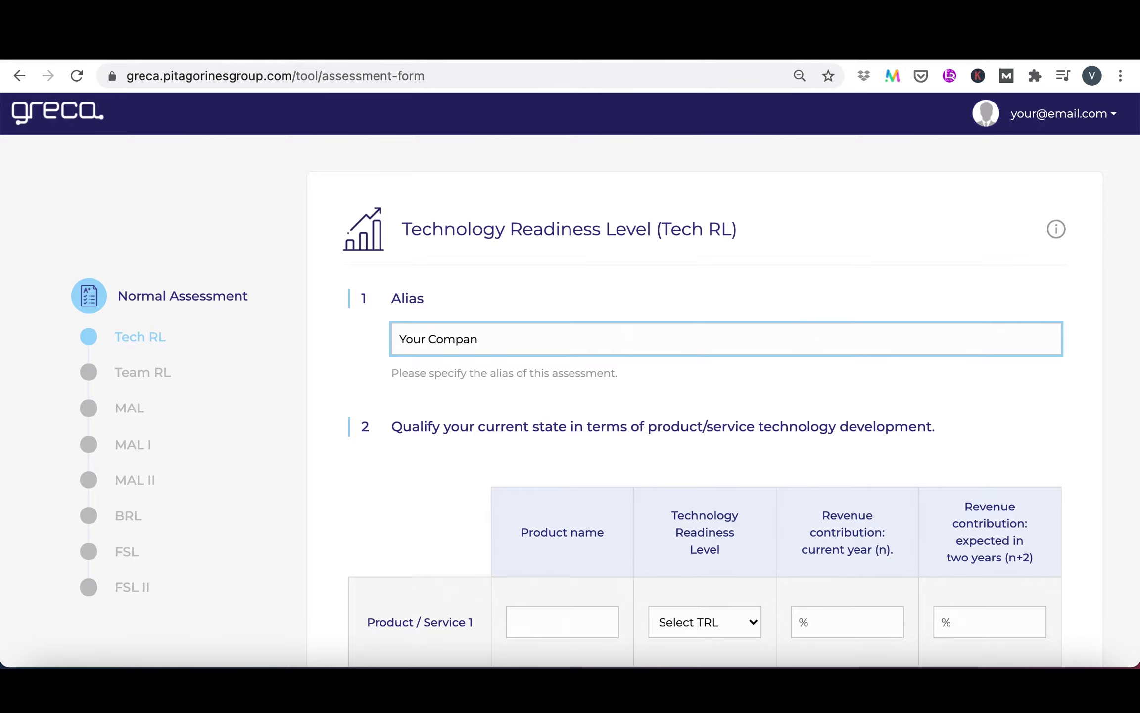
pyautogui.write('y')
# Name Product / Service 1 "Product X" and set its readiness level to "TRL7 - System prototype demonstration in an operational environment"
pyautogui.scroll(-3, 818, 581)
pyautogui.scroll(-3, 704, 396)
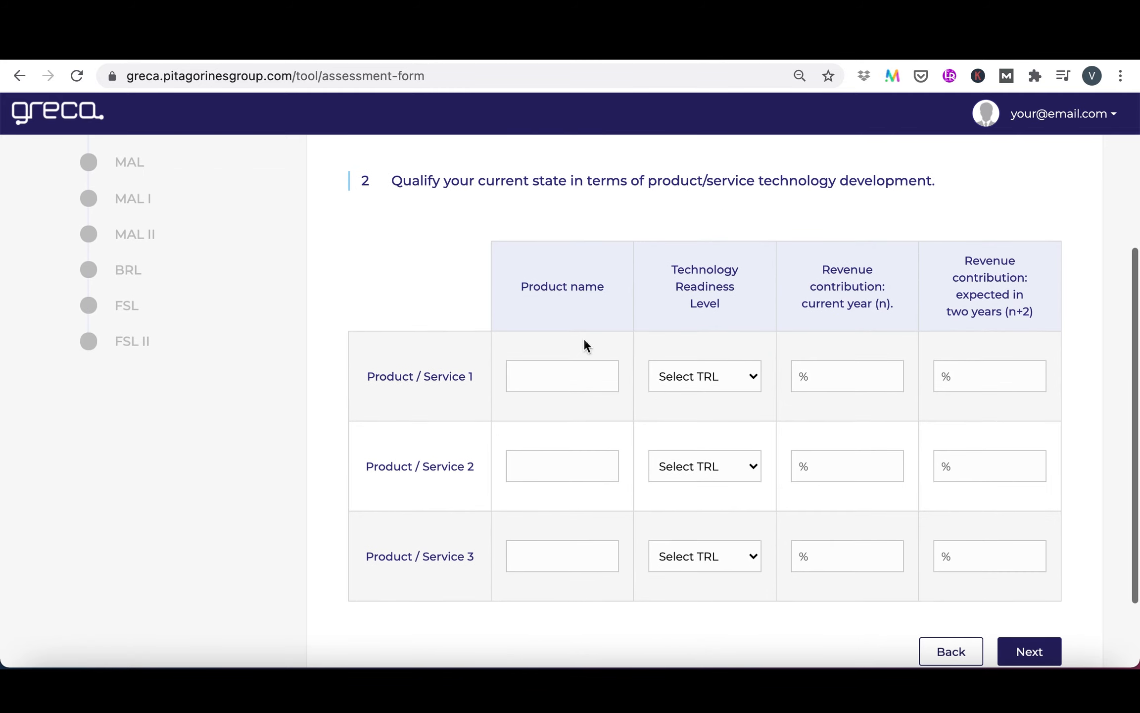
pyautogui.click(703, 364)
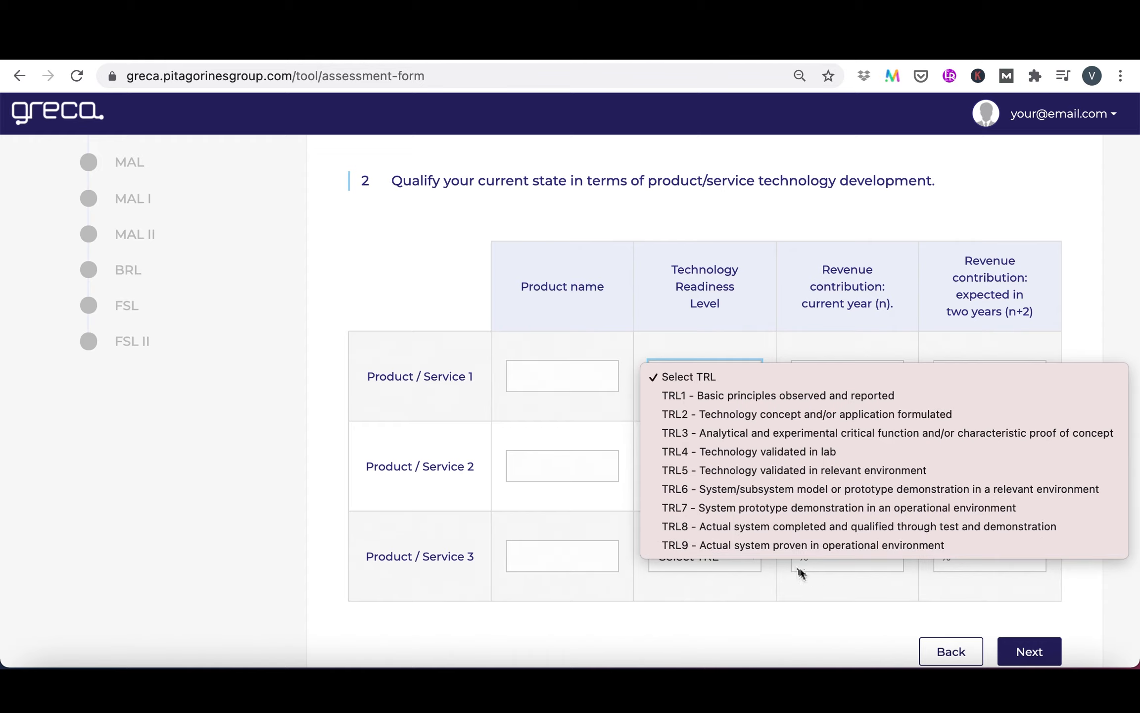
pyautogui.click(573, 421)
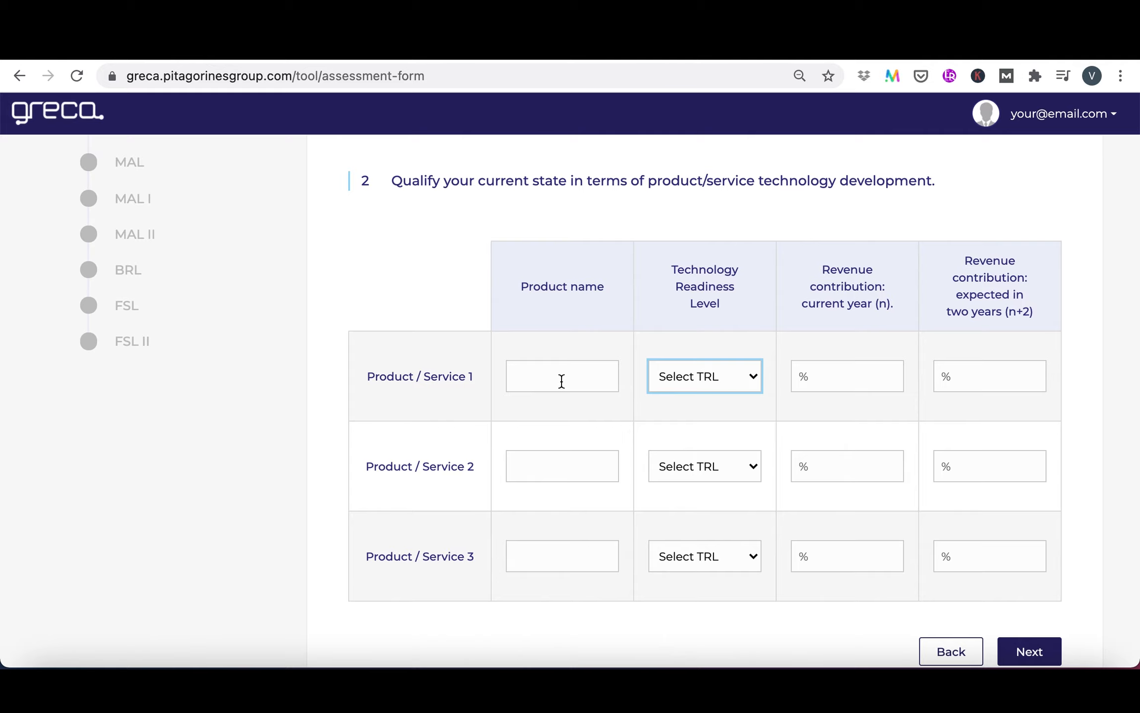
pyautogui.click(561, 381)
pyautogui.write('P')
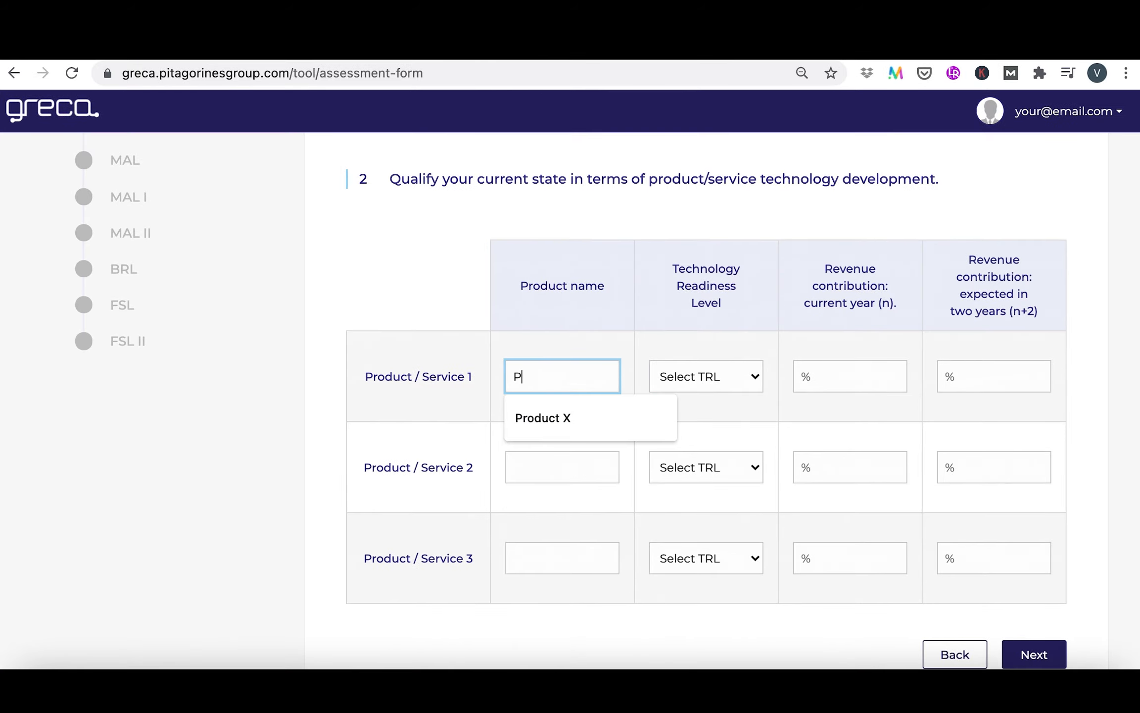
pyautogui.write('roduct X')
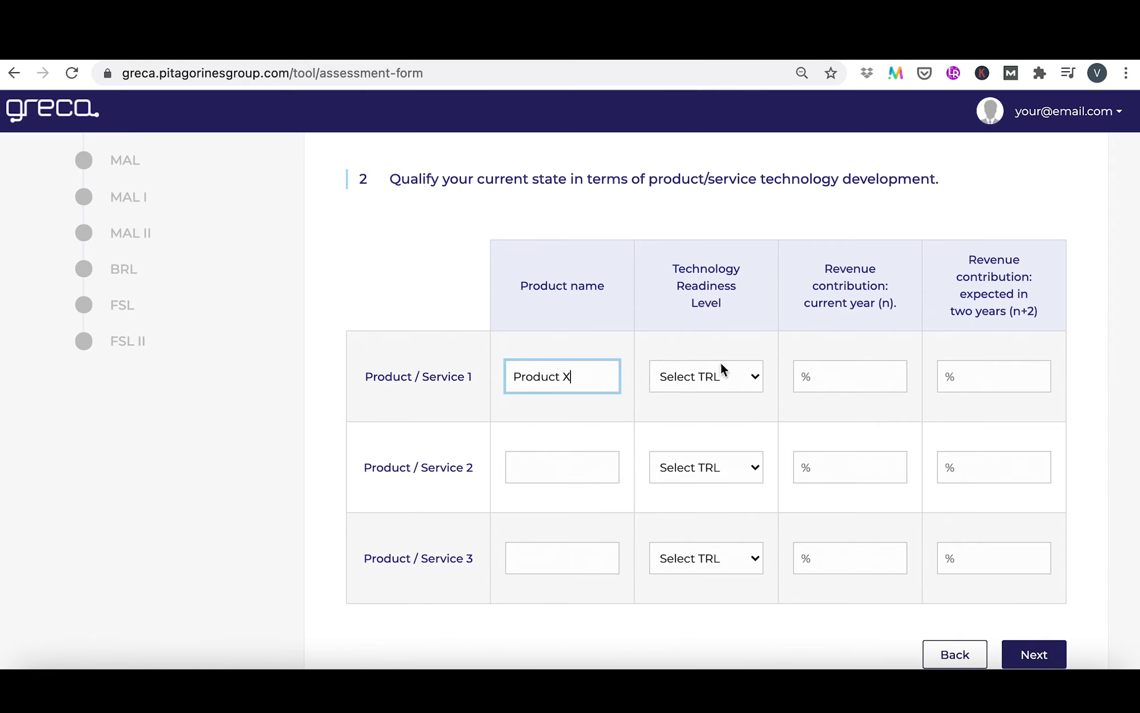
pyautogui.click(737, 377)
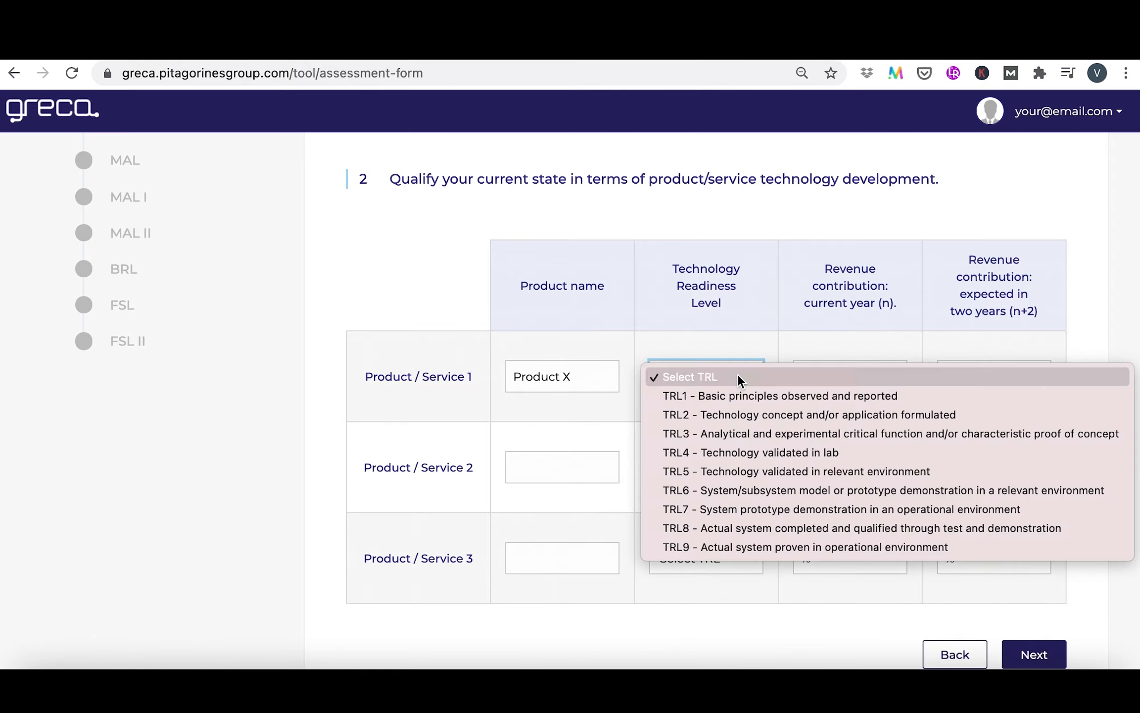
pyautogui.click(801, 515)
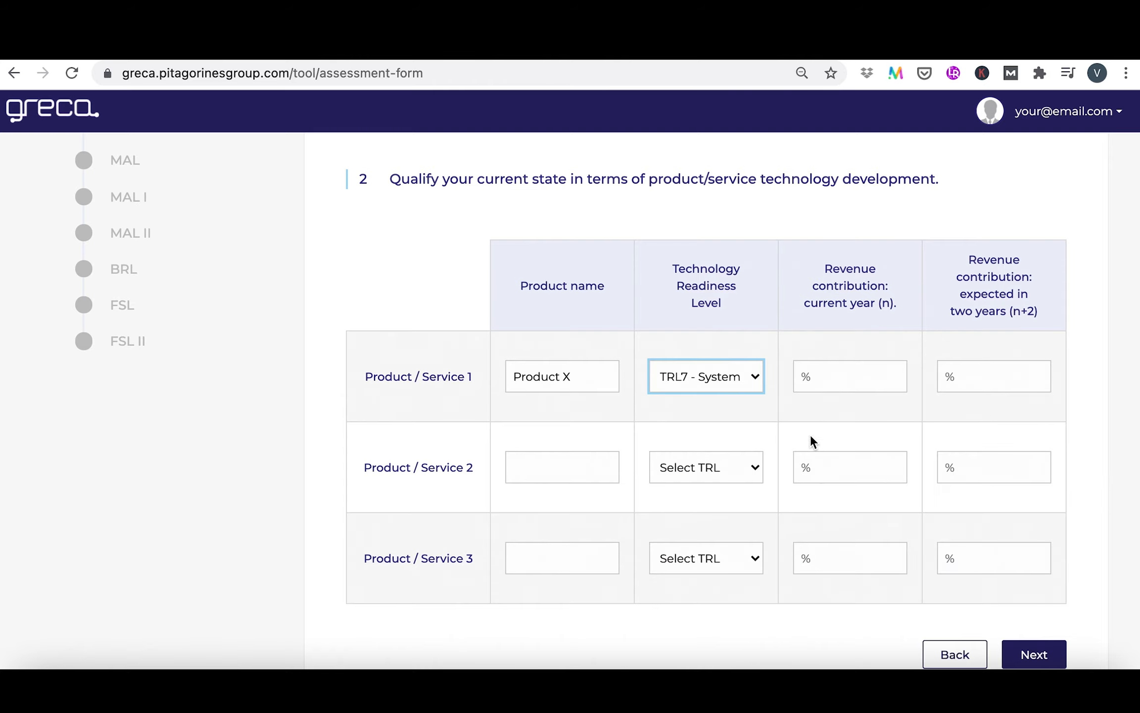
# Set Product X's revenue contribution to 100% for both the current year and two years ahead, and proceed to the Team RL section
pyautogui.click(824, 375)
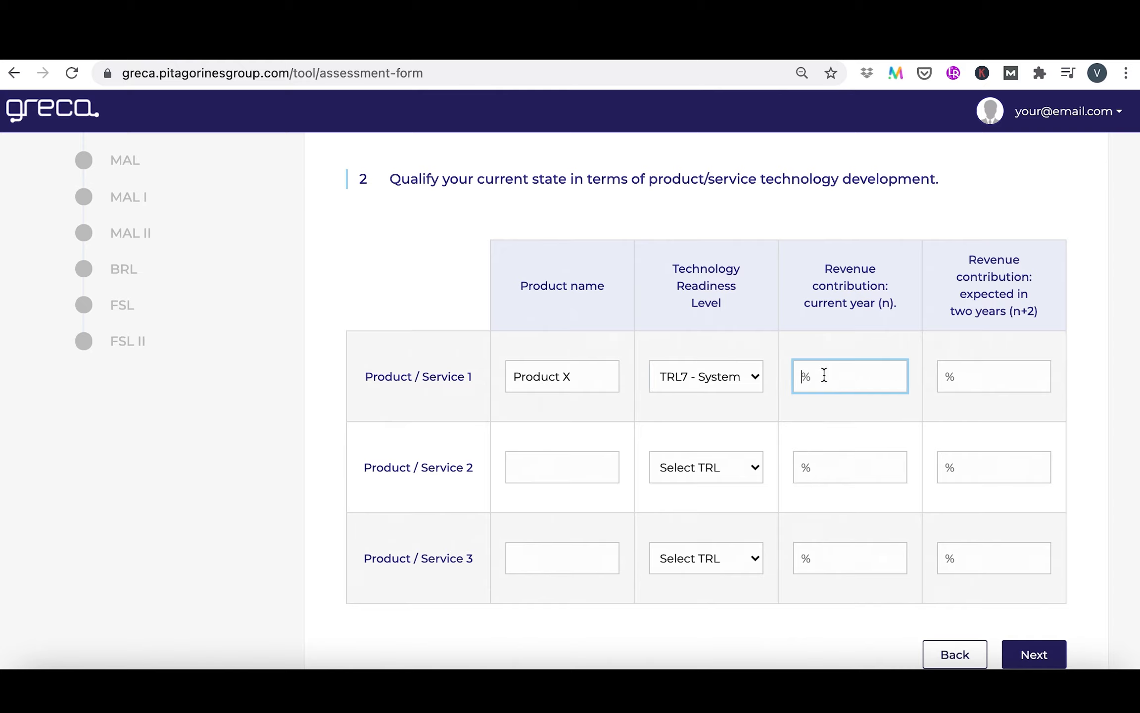
pyautogui.write('100')
pyautogui.click(962, 385)
pyautogui.write('100')
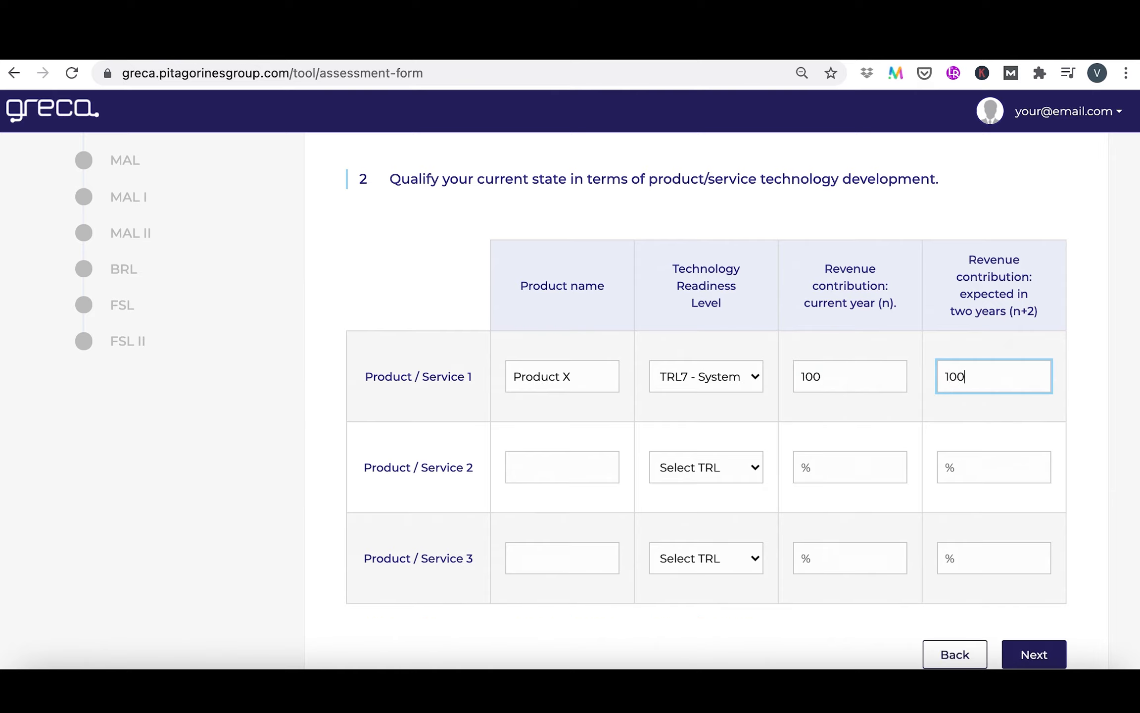
pyautogui.click(1091, 413)
pyautogui.scroll(-3, 931, 507)
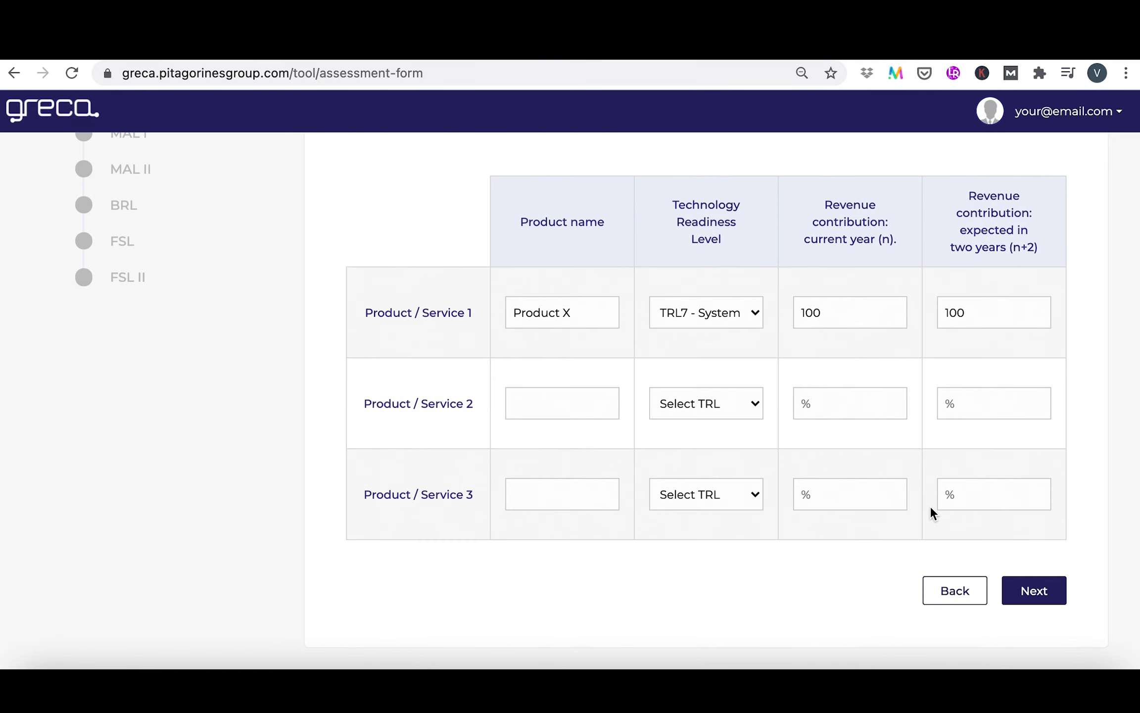
pyautogui.click(1032, 596)
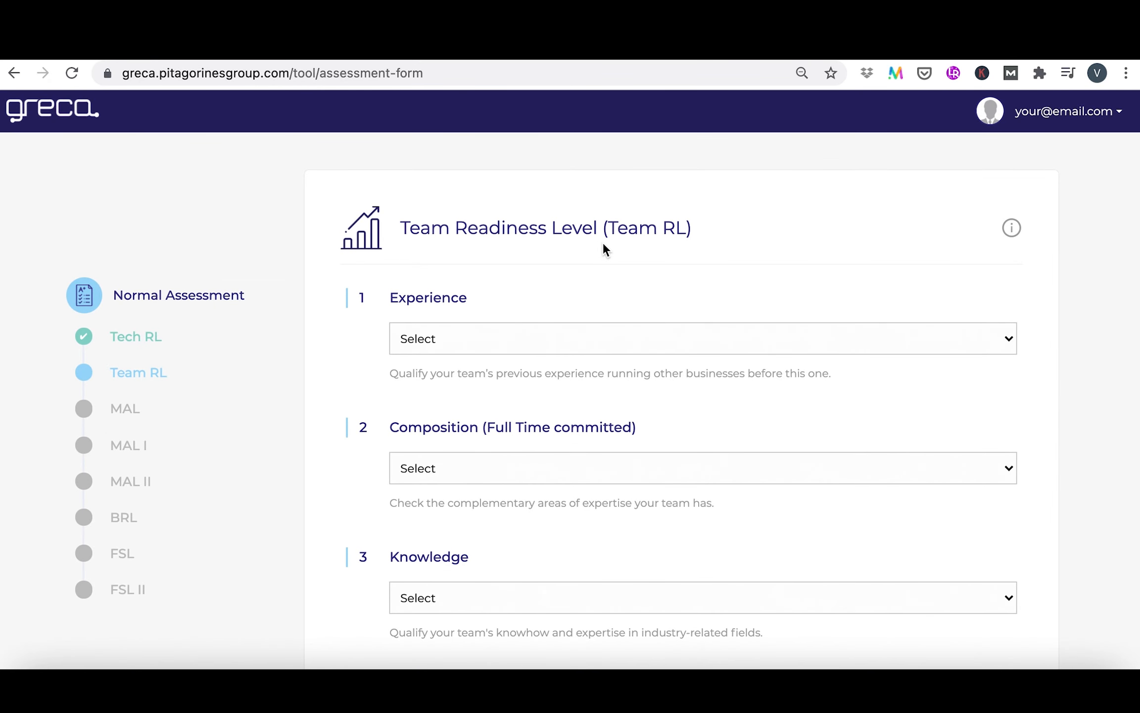
# Set the team's Experience to "First company" and Composition to "A single entrepreneur leading without other relevant experience"
pyautogui.click(778, 342)
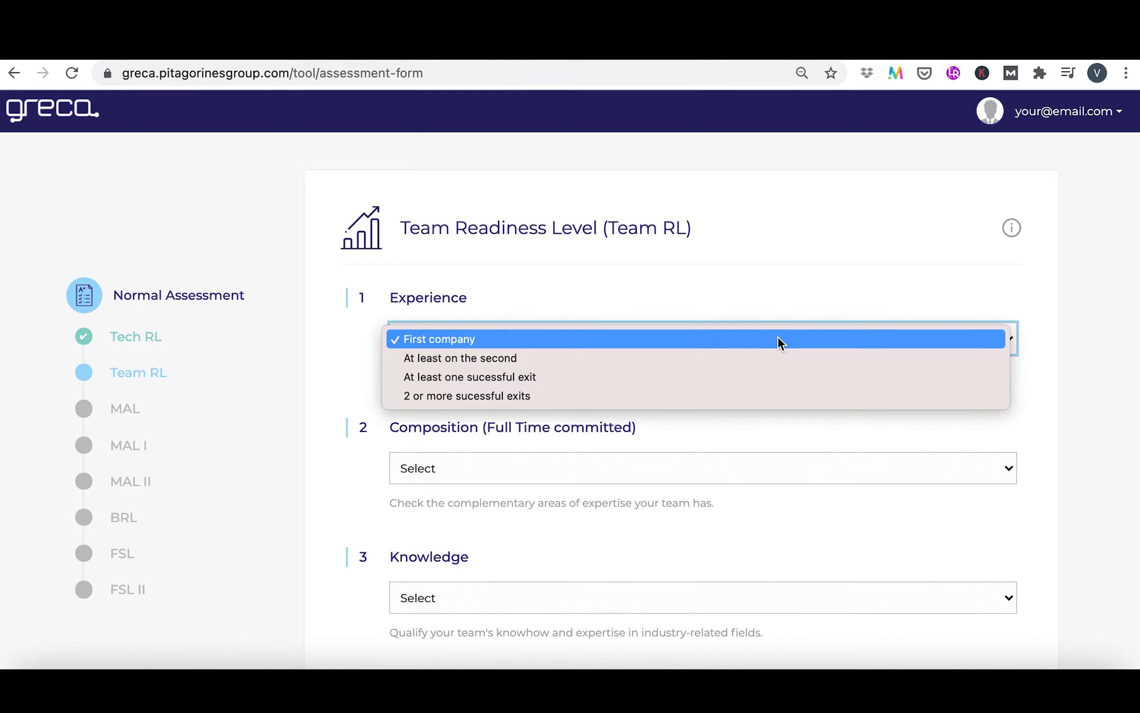
pyautogui.click(734, 342)
pyautogui.scroll(-3, 735, 341)
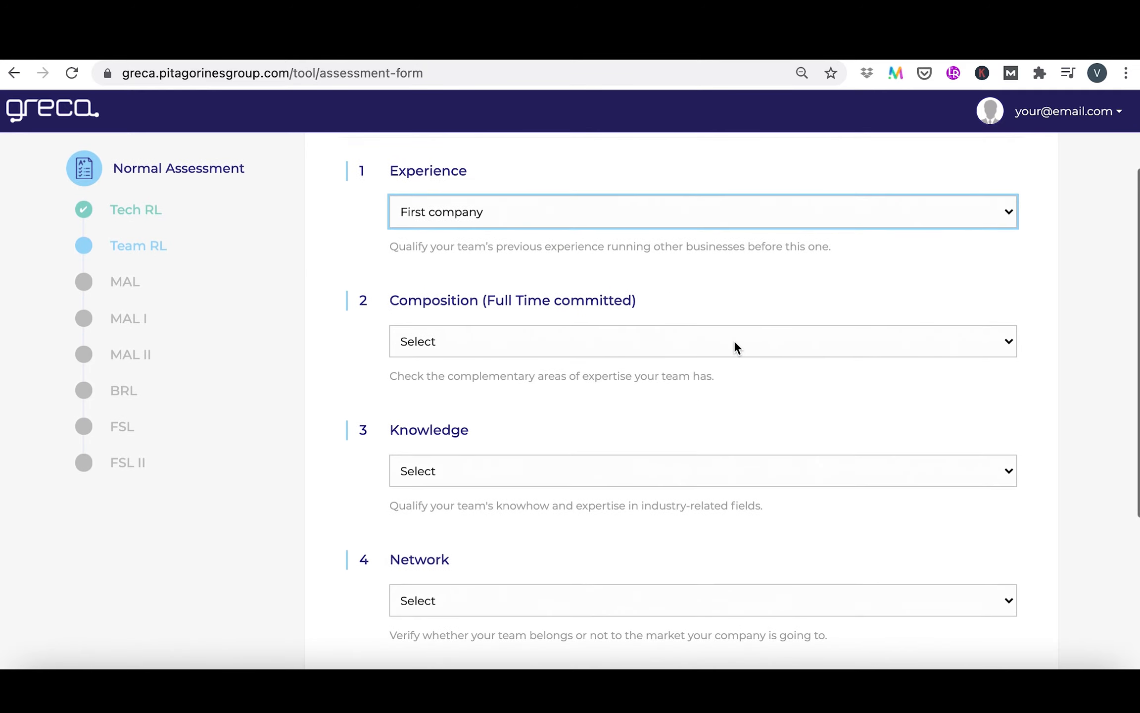
pyautogui.click(734, 345)
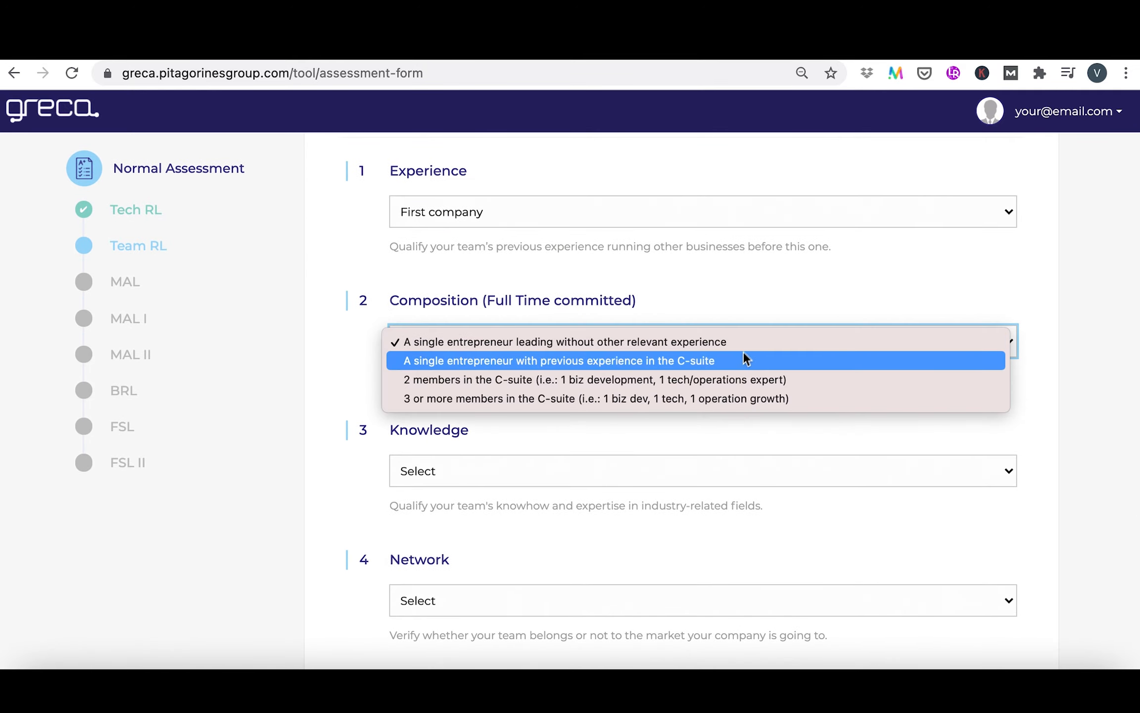
pyautogui.click(746, 346)
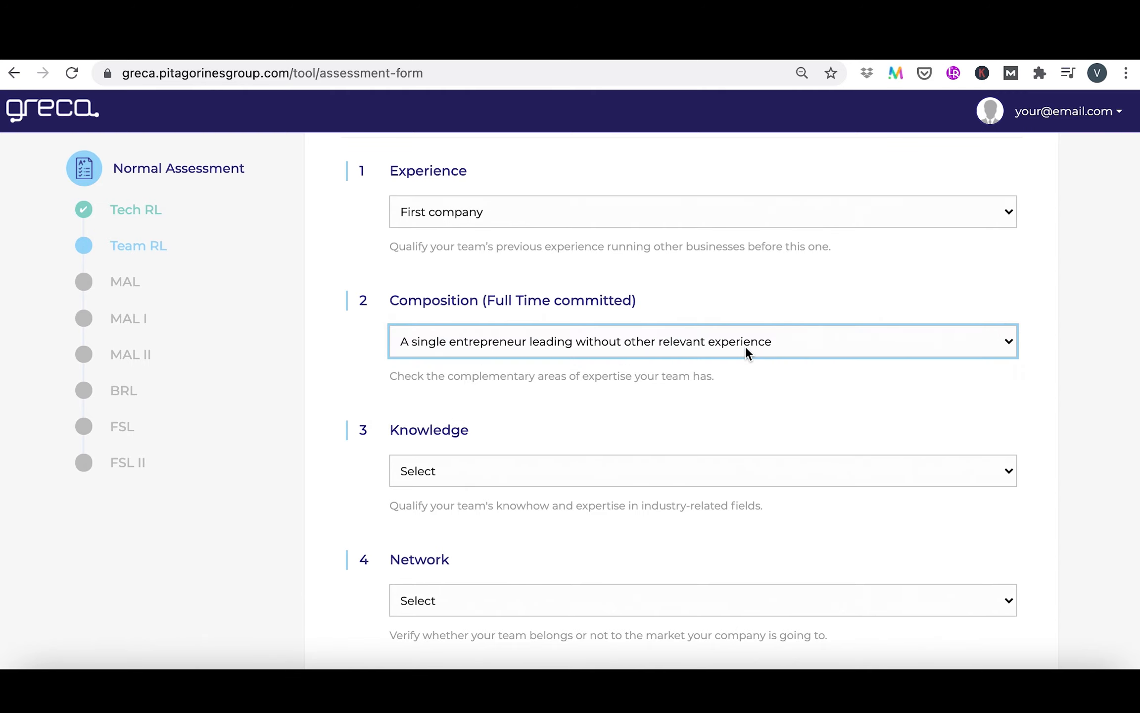
# Set Knowledge to "Average 5 years of relevant industry experience" and Network to "BoD and/ or advisors' committee composed of relevant industry experts"
pyautogui.scroll(-3, 744, 345)
pyautogui.click(734, 346)
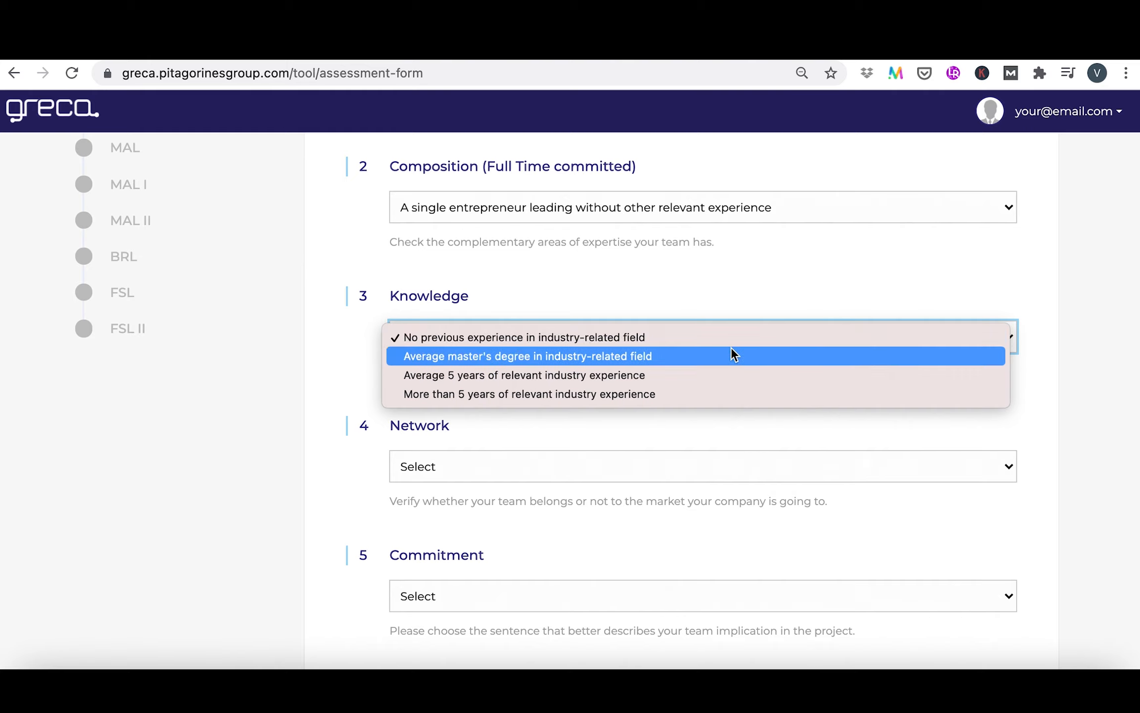
pyautogui.click(726, 346)
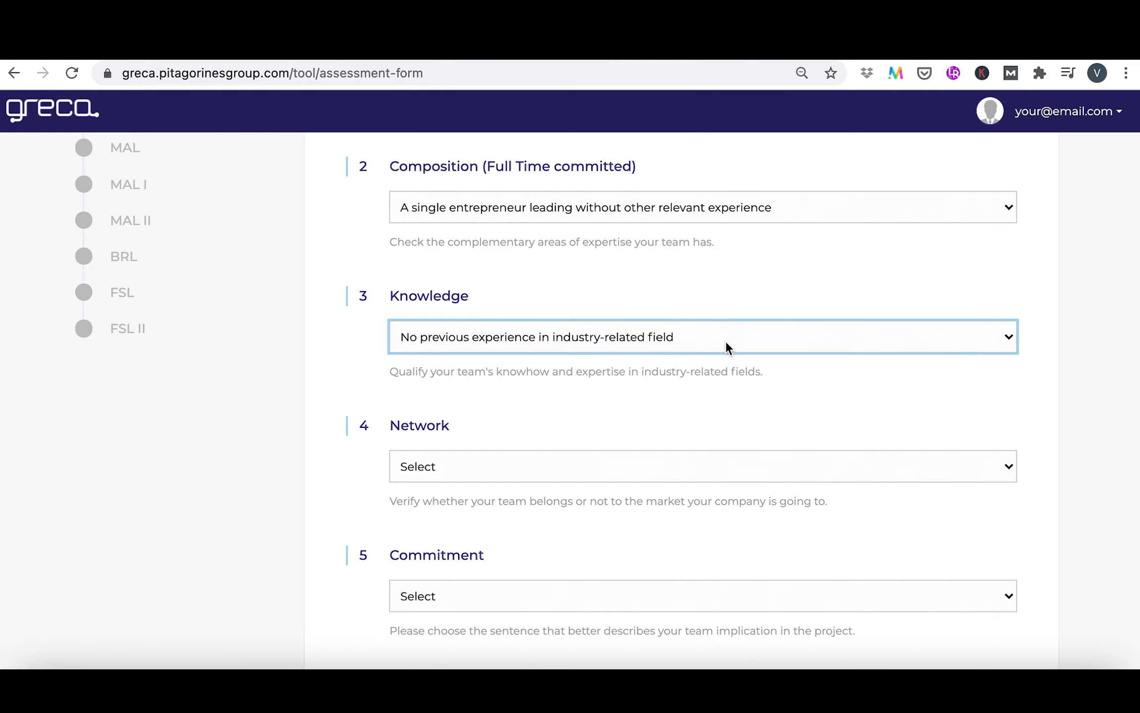
pyautogui.click(726, 343)
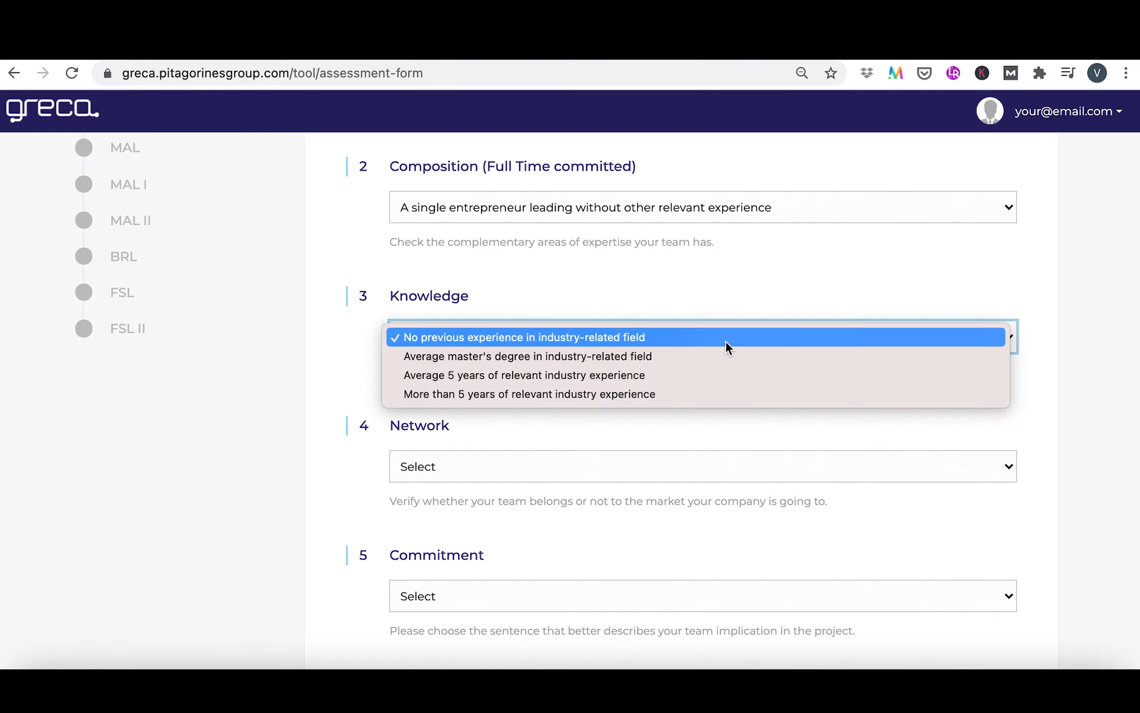
pyautogui.click(706, 376)
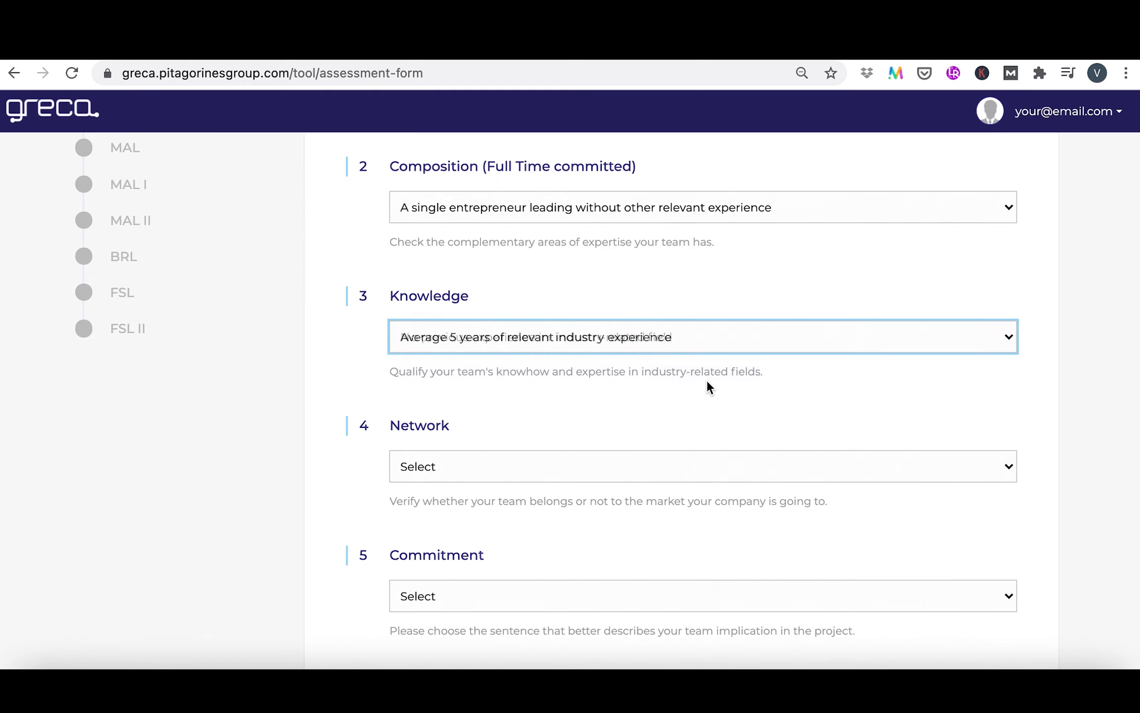
pyautogui.click(691, 465)
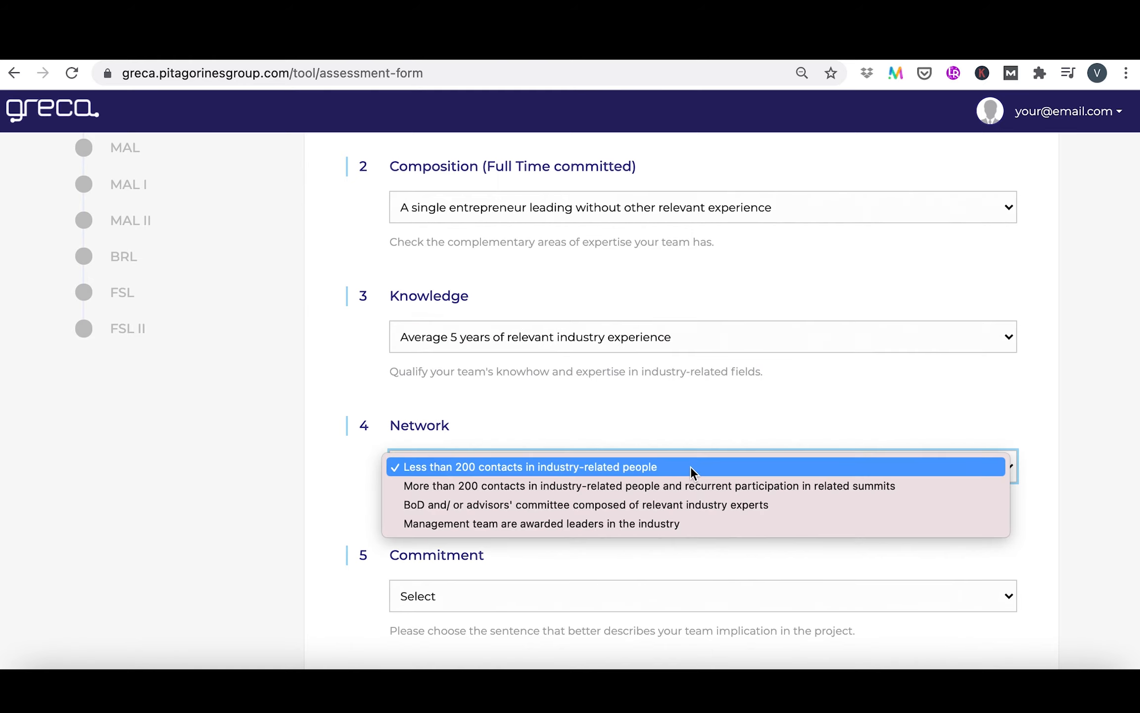
pyautogui.click(684, 502)
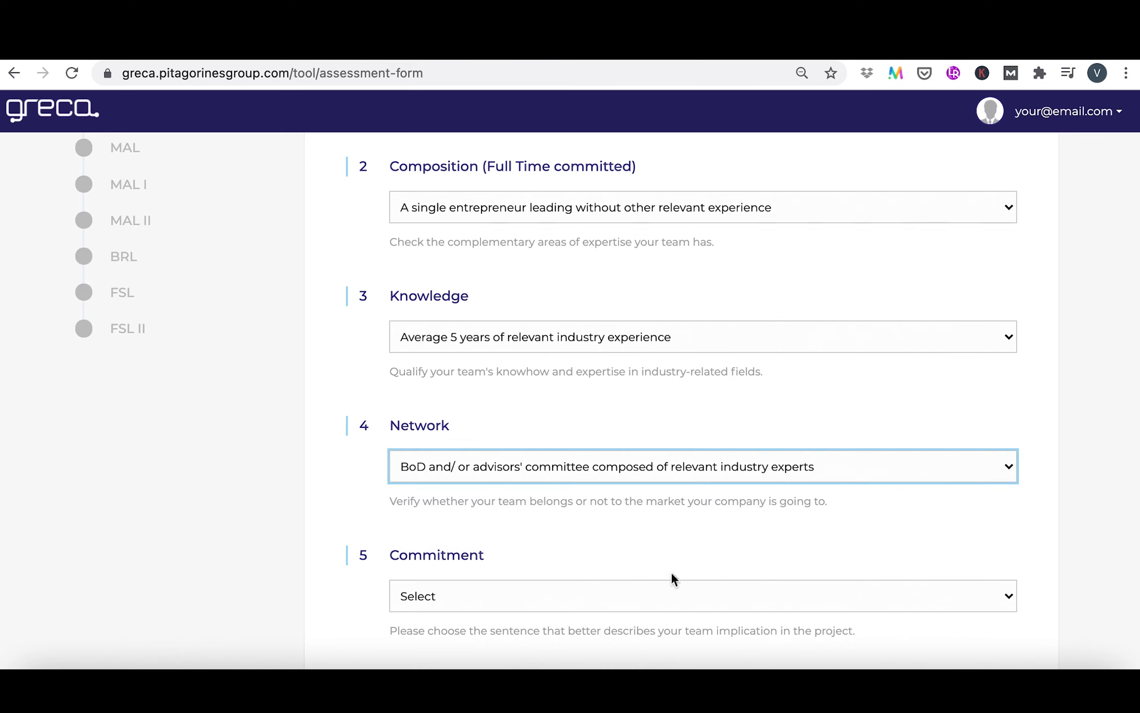
# Set Commitment to "Majority of key personnel work in a full time basis" and proceed to the Market Attractiveness Level section
pyautogui.click(672, 594)
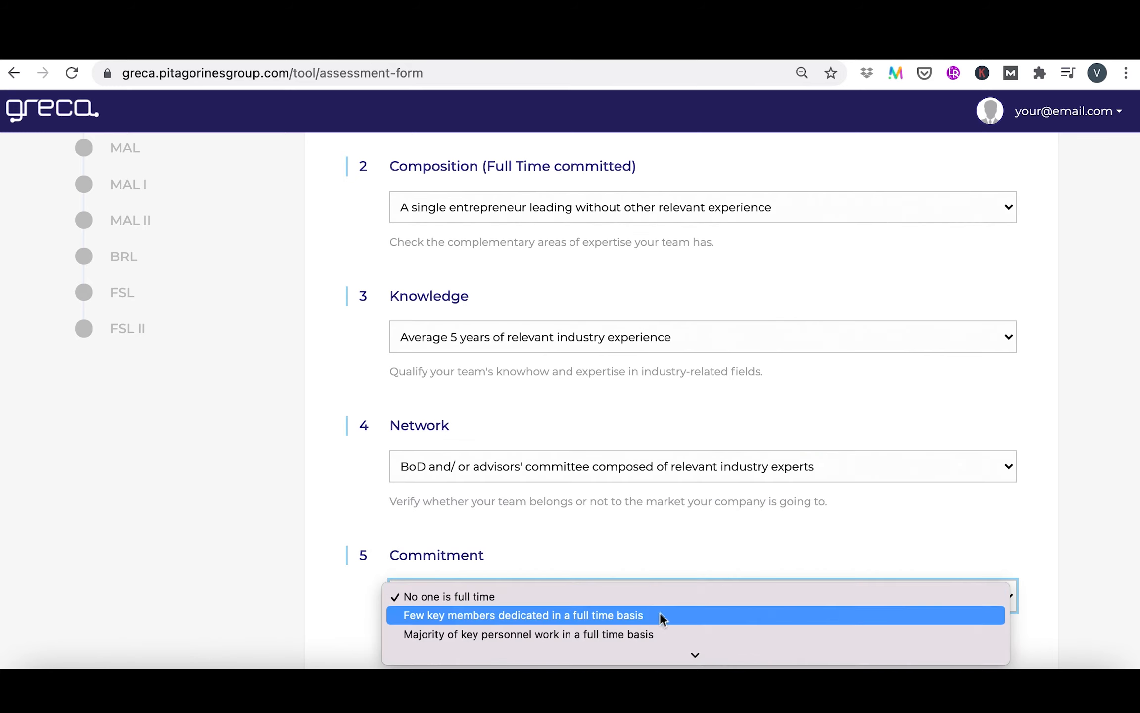
pyautogui.click(652, 633)
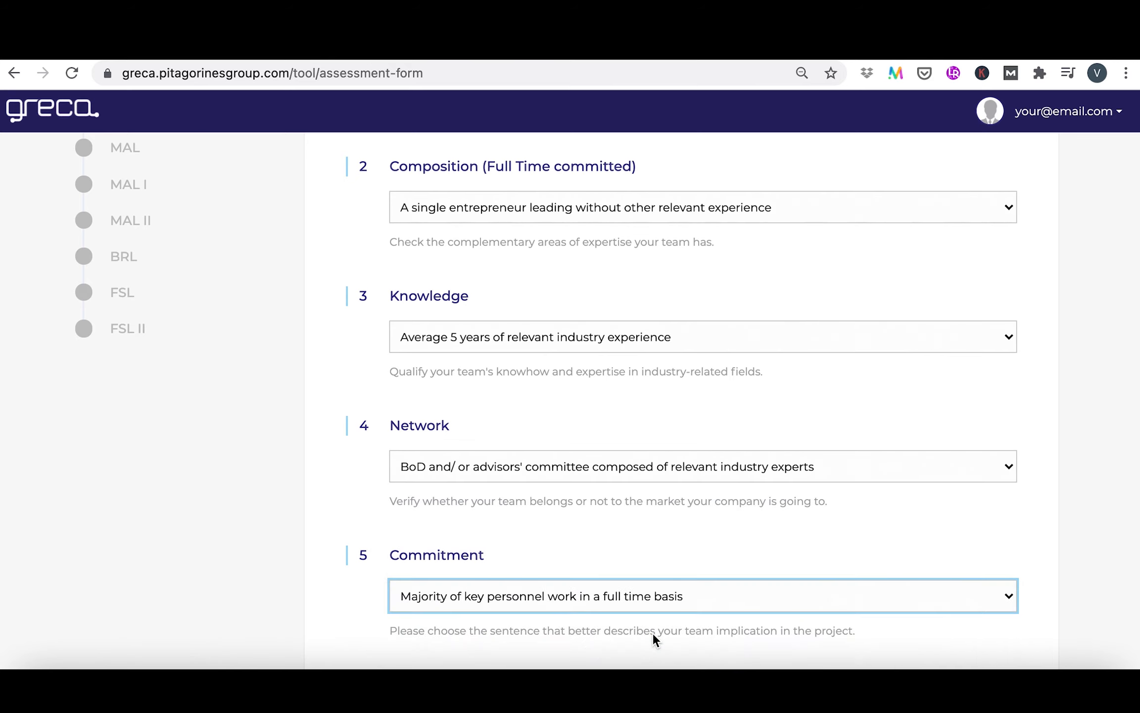
pyautogui.scroll(-2, 652, 632)
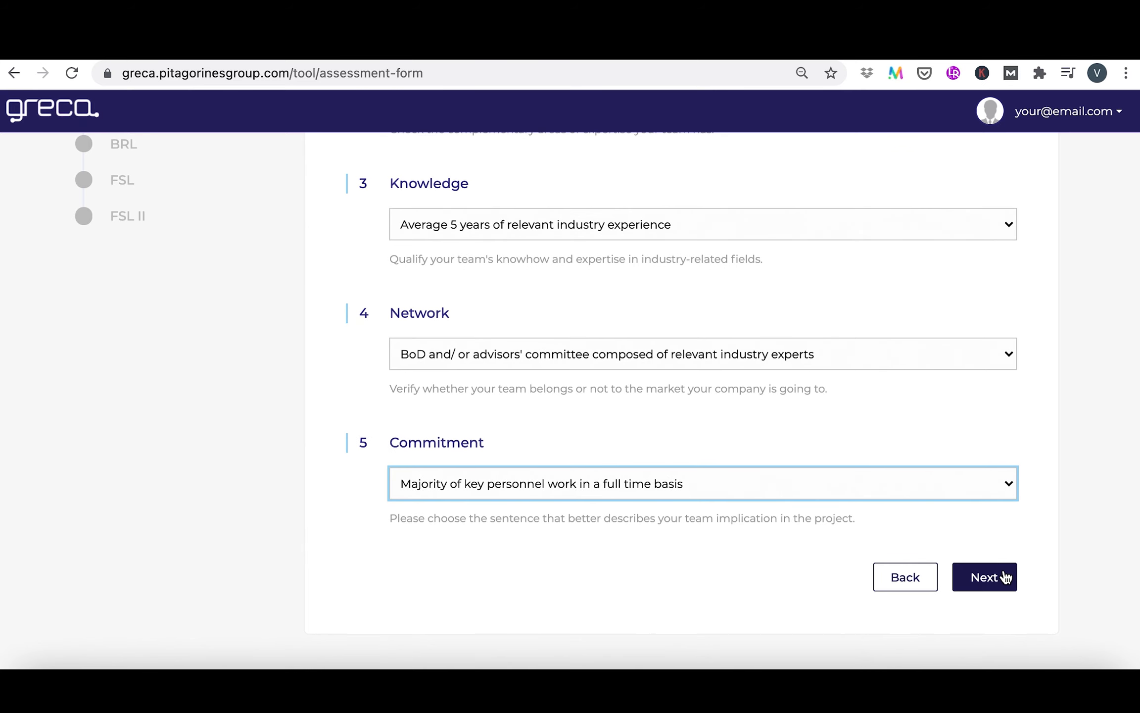
pyautogui.click(1004, 577)
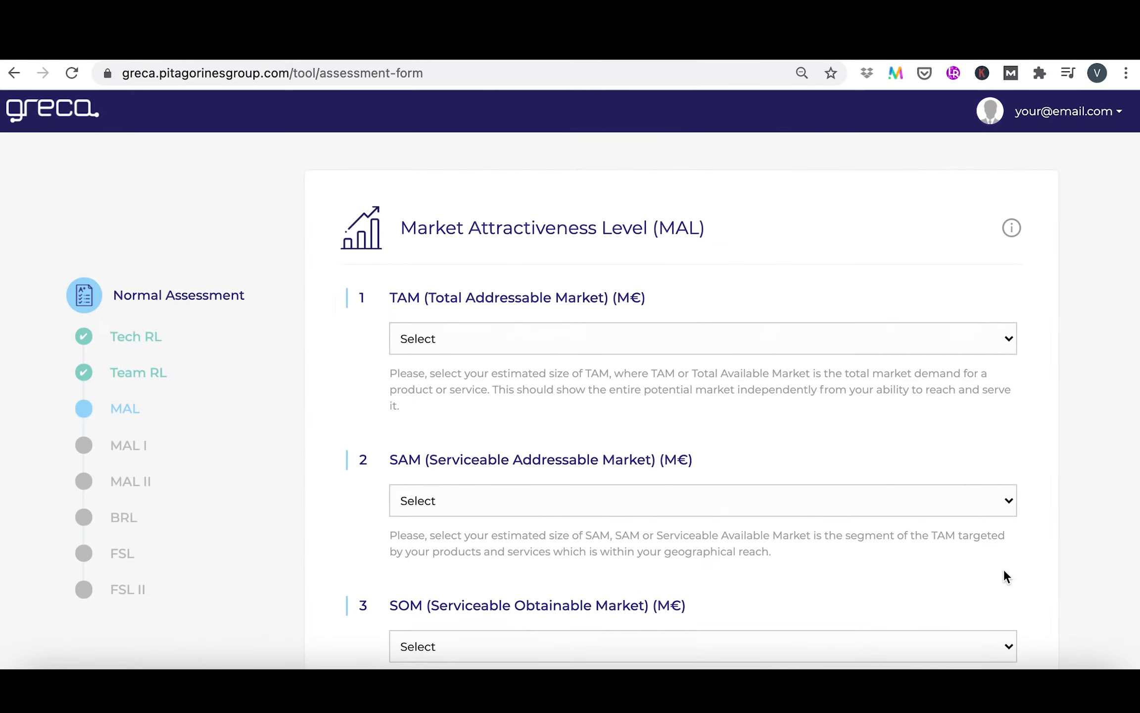
# Set the TAM (Total Addressable Market) size to >5.000 M€
pyautogui.scroll(-3, 1003, 570)
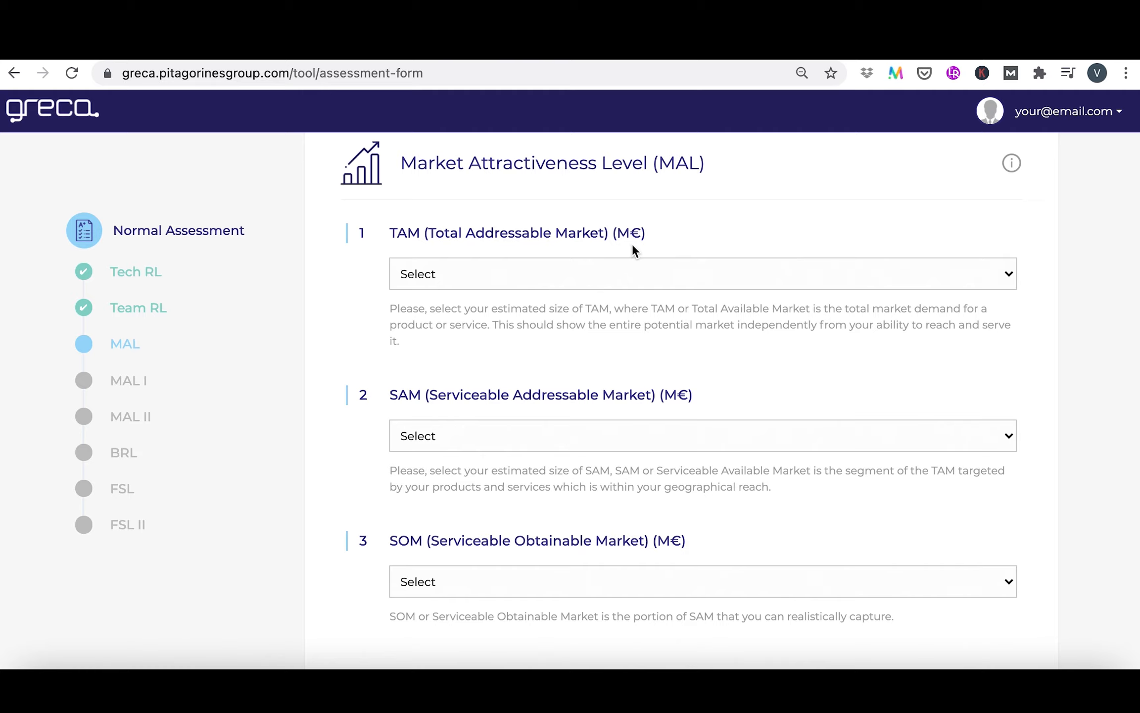
pyautogui.click(681, 270)
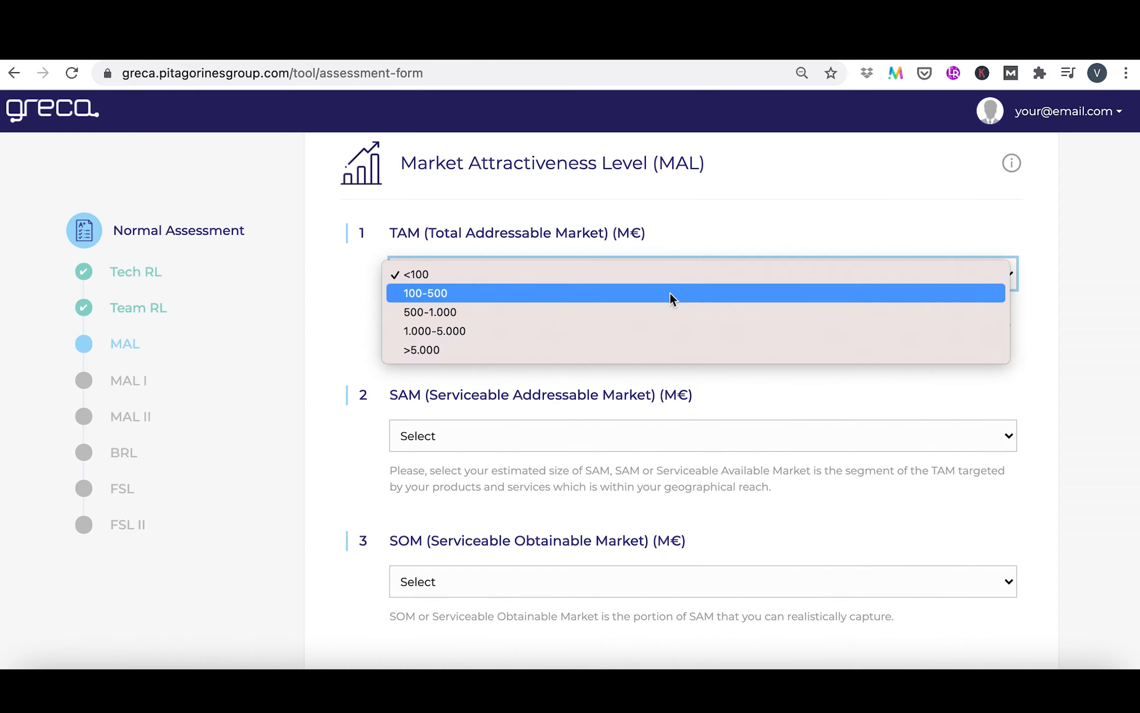
pyautogui.click(654, 349)
# Set the SAM (Serviceable Addressable Market) size to 1.000-5.000 M€
pyautogui.scroll(-3, 654, 348)
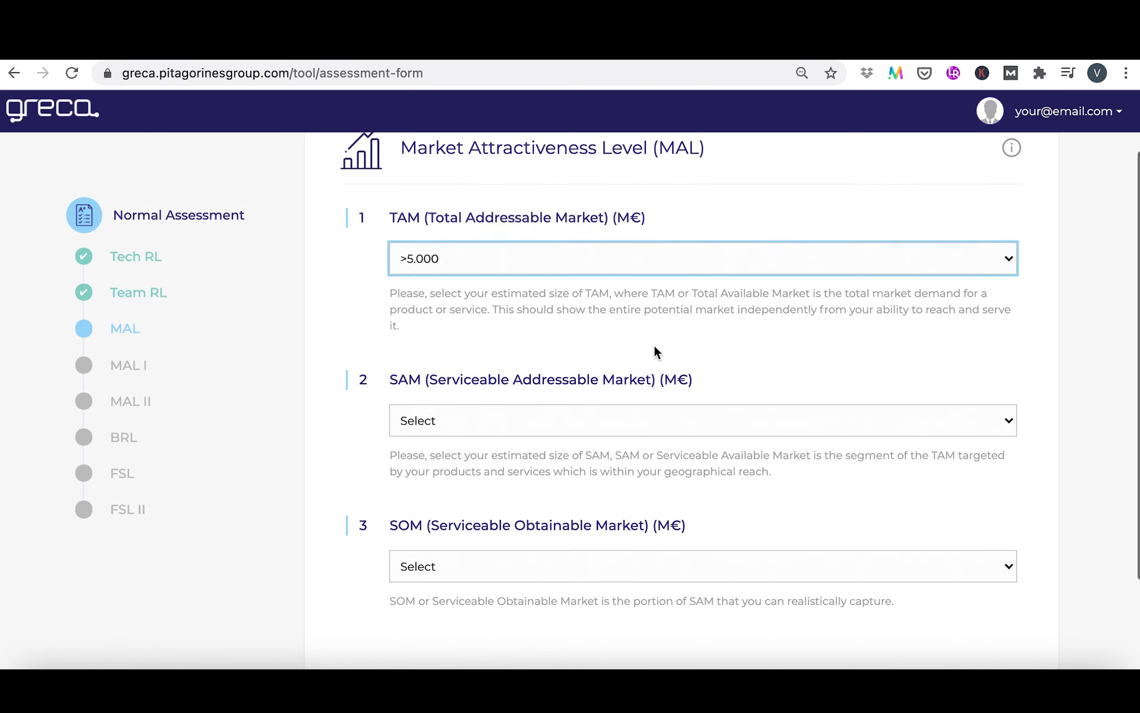
pyautogui.scroll(-2, 654, 345)
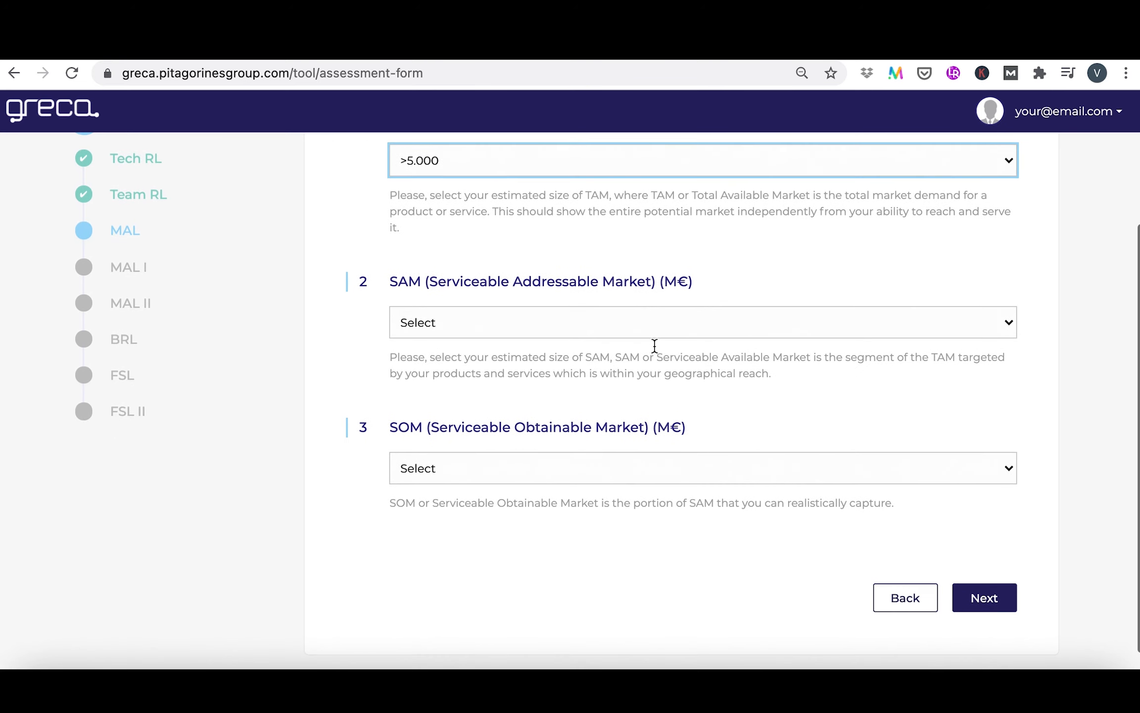
pyautogui.click(693, 322)
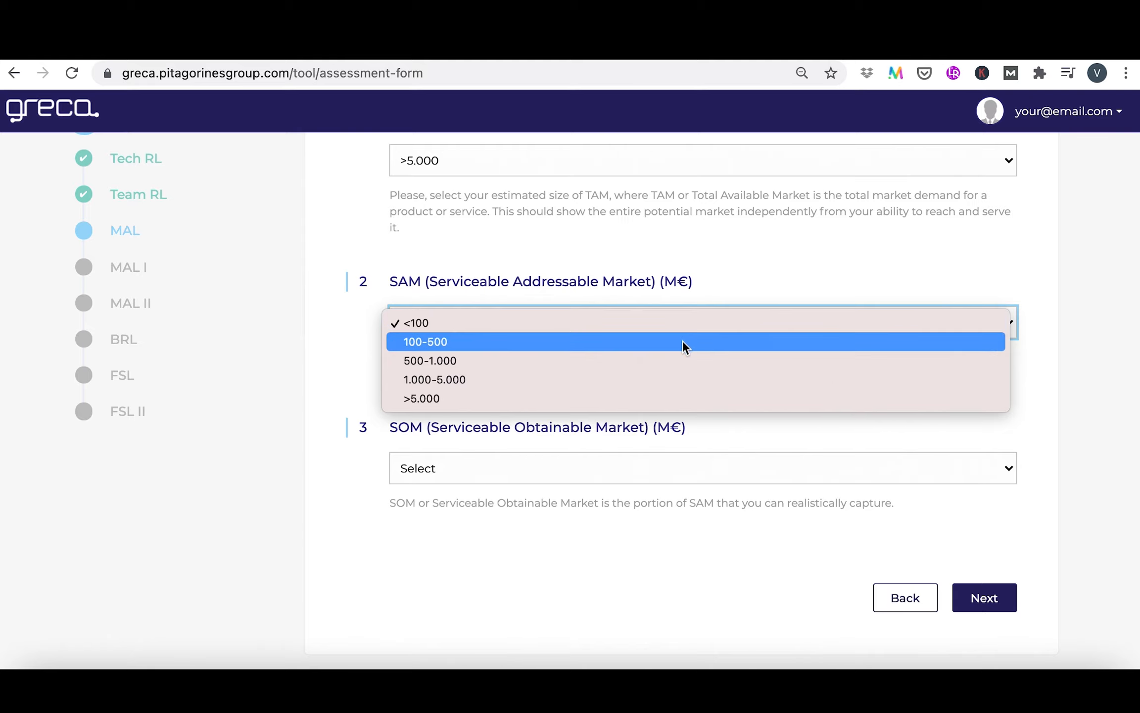
pyautogui.click(674, 379)
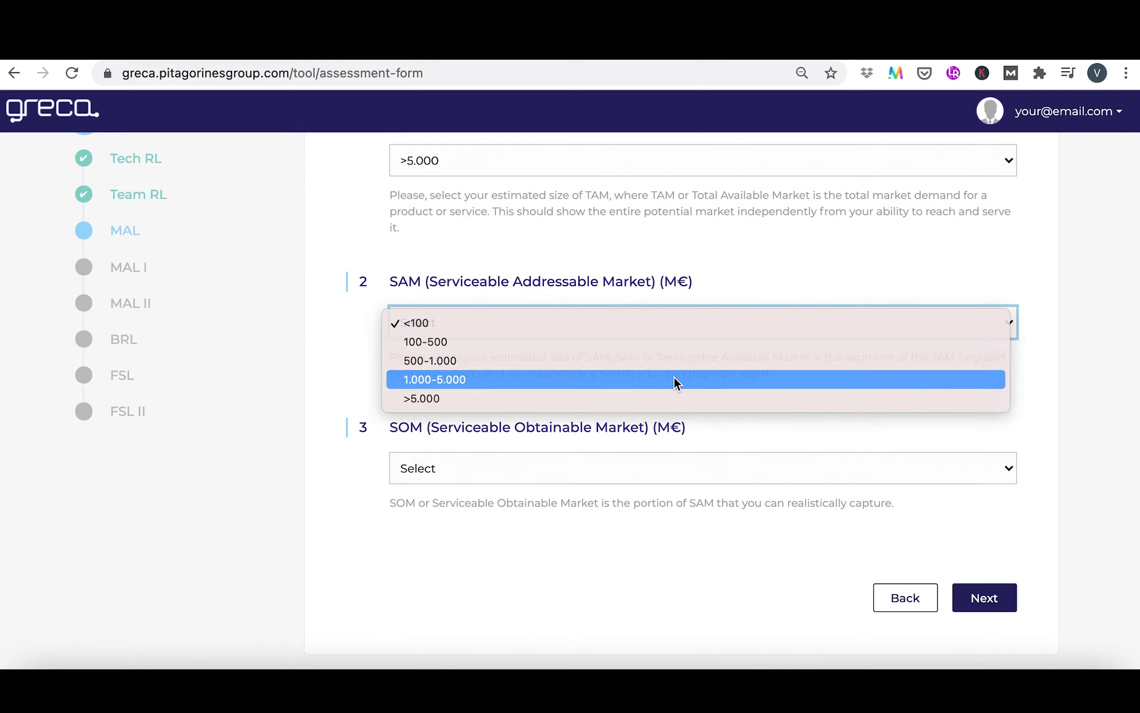
# Set the SOM (Serviceable Obtainable Market) size to 1-5 M€ and proceed to the MAL I section
pyautogui.scroll(-1, 675, 379)
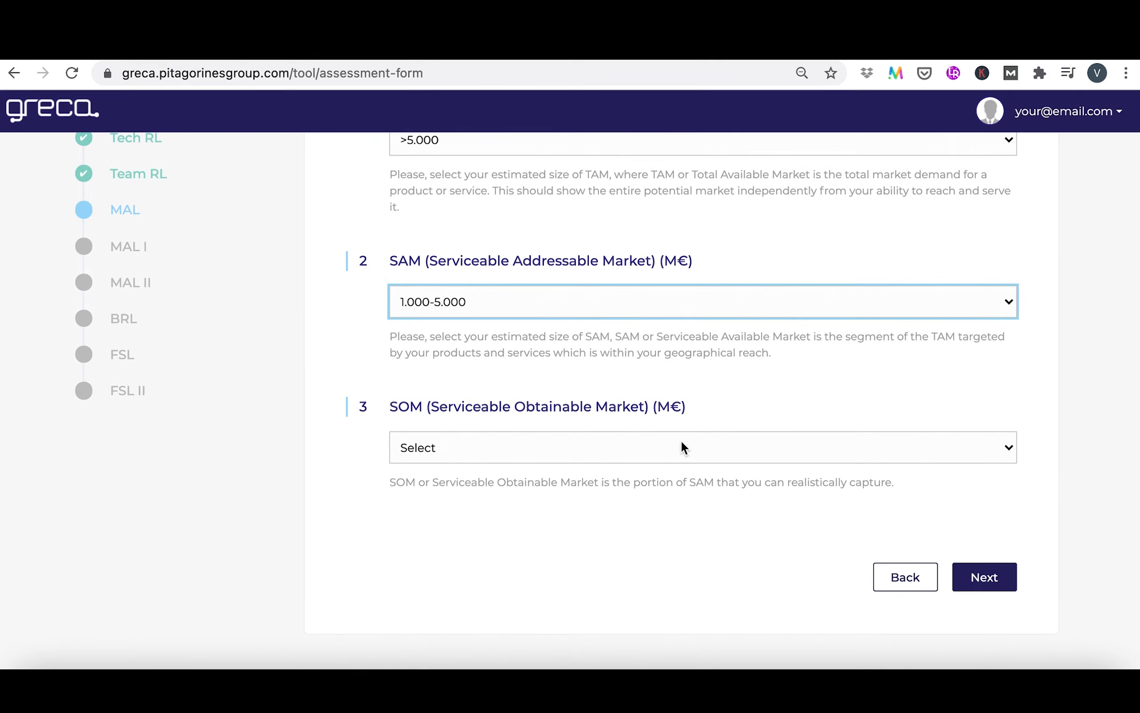
pyautogui.click(682, 445)
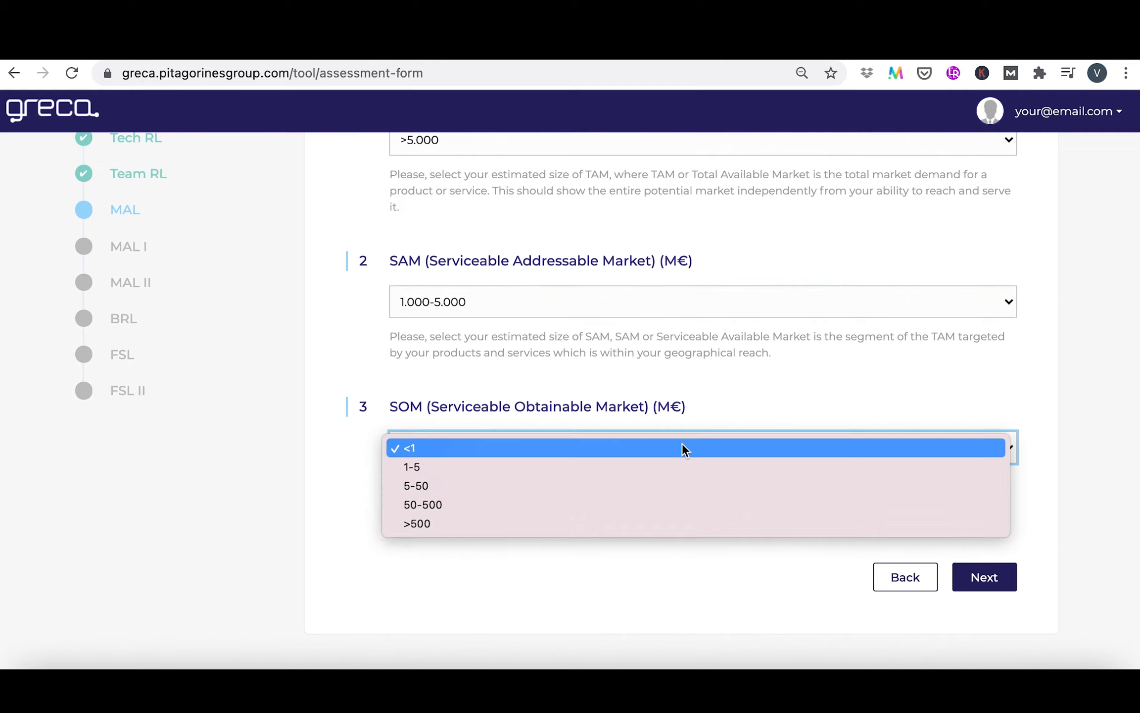
pyautogui.click(672, 468)
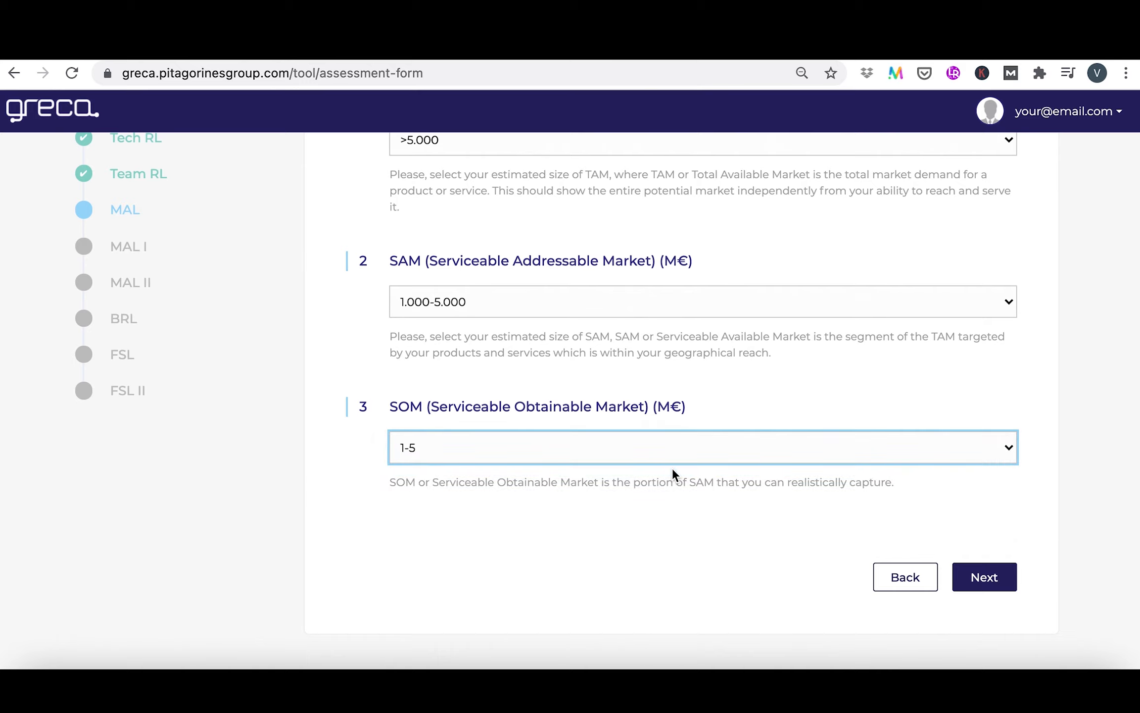
pyautogui.click(999, 588)
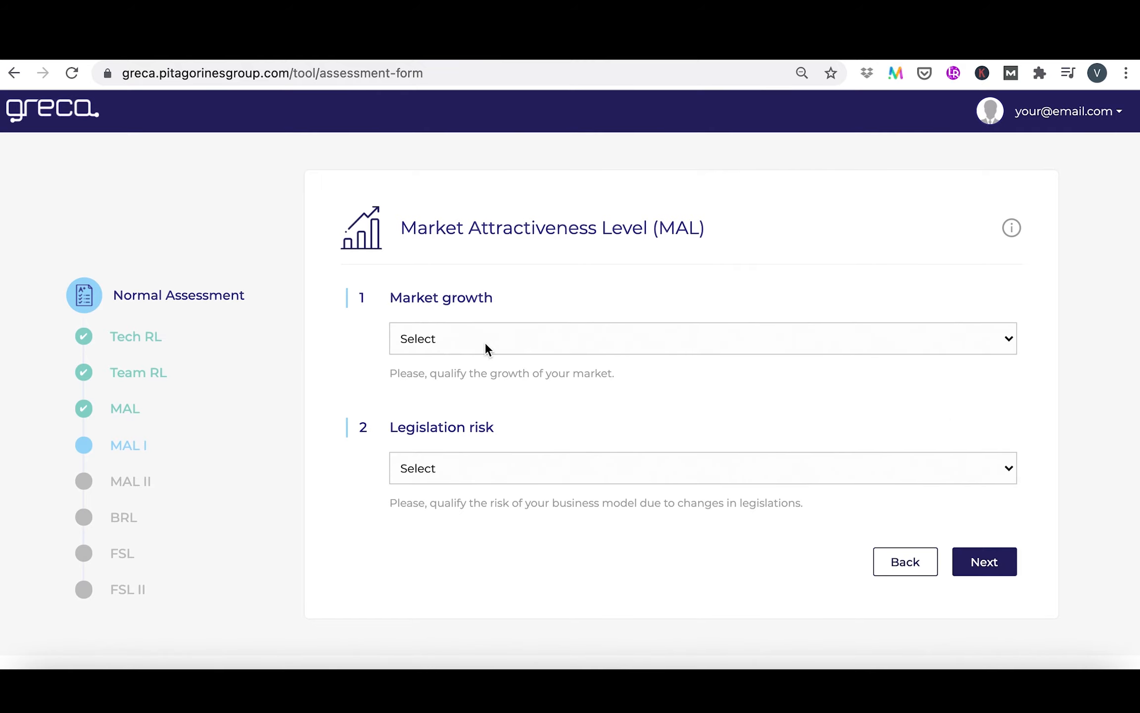
# Complete MAL I with Market growth "Growth" and Legislation risk "Stable legislation framework or no influence", and proceed to MAL II
pyautogui.click(553, 344)
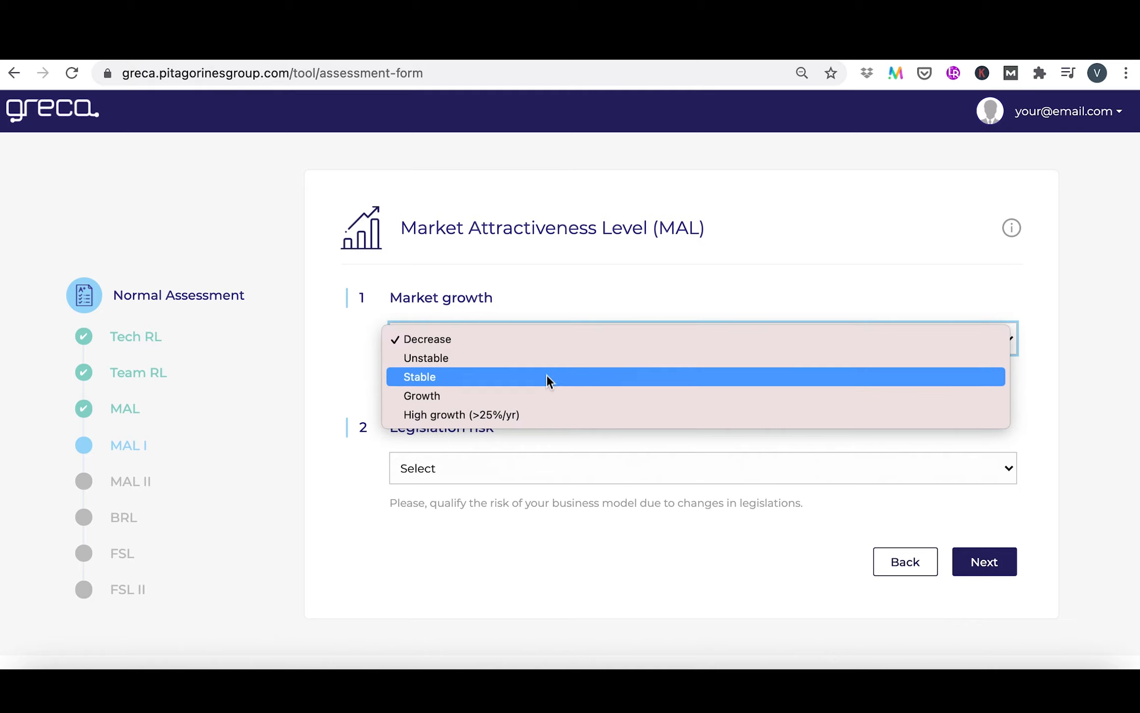
pyautogui.click(547, 396)
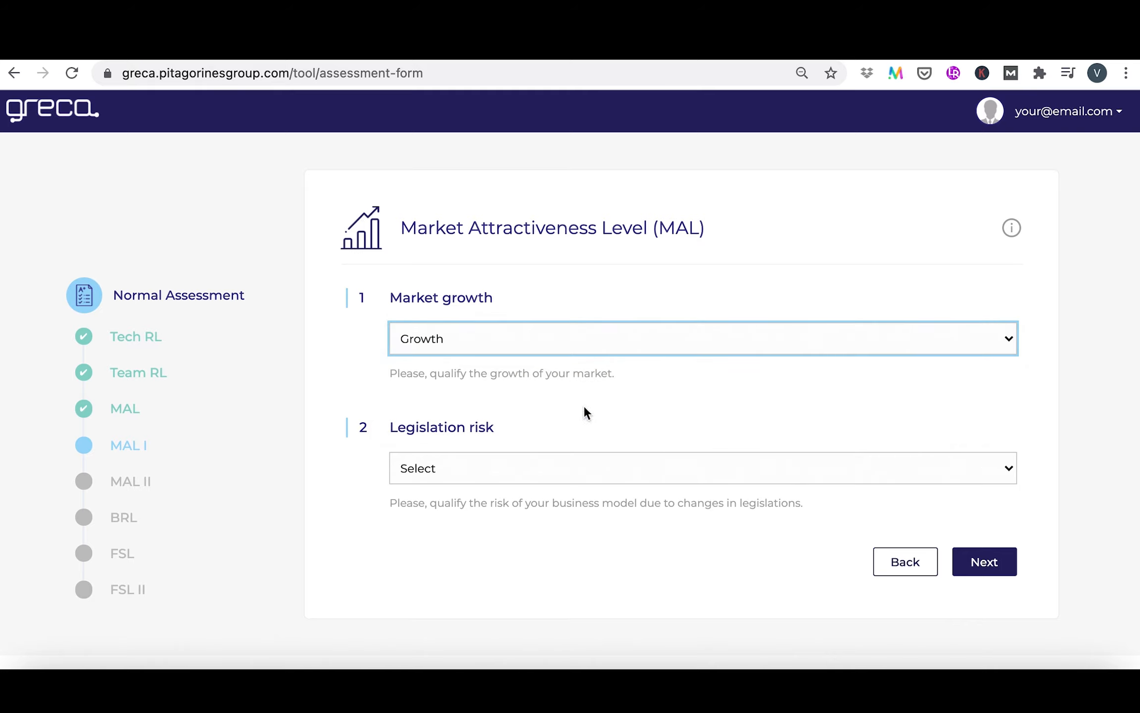
pyautogui.click(617, 467)
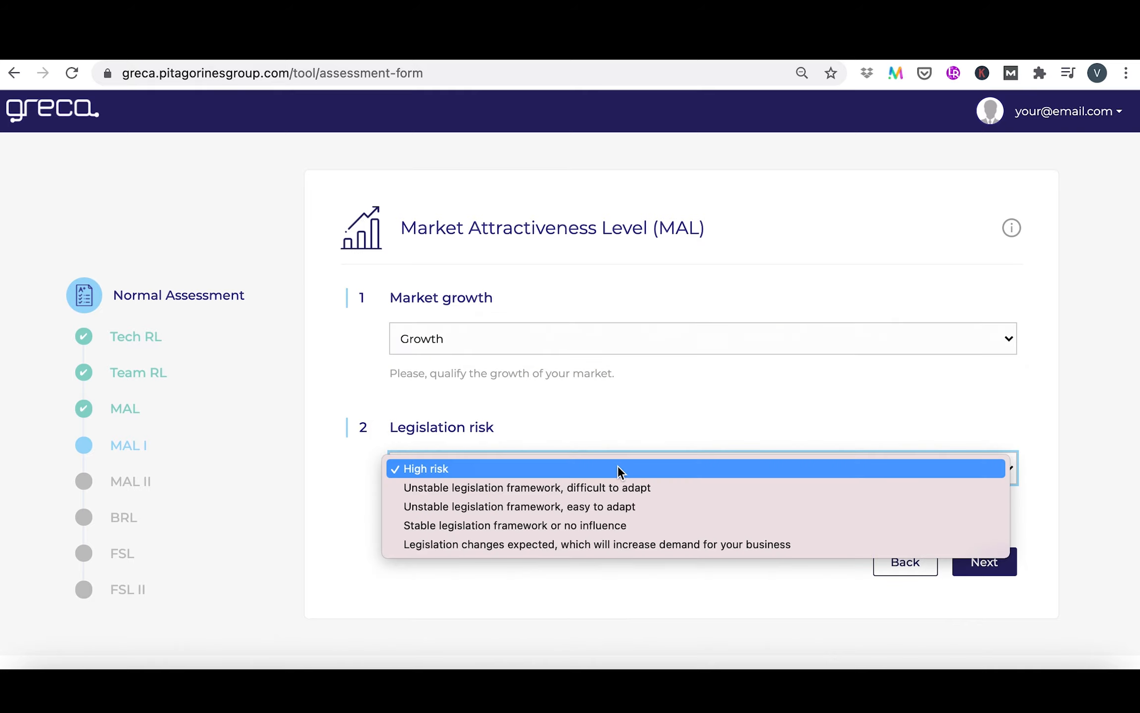
pyautogui.click(640, 525)
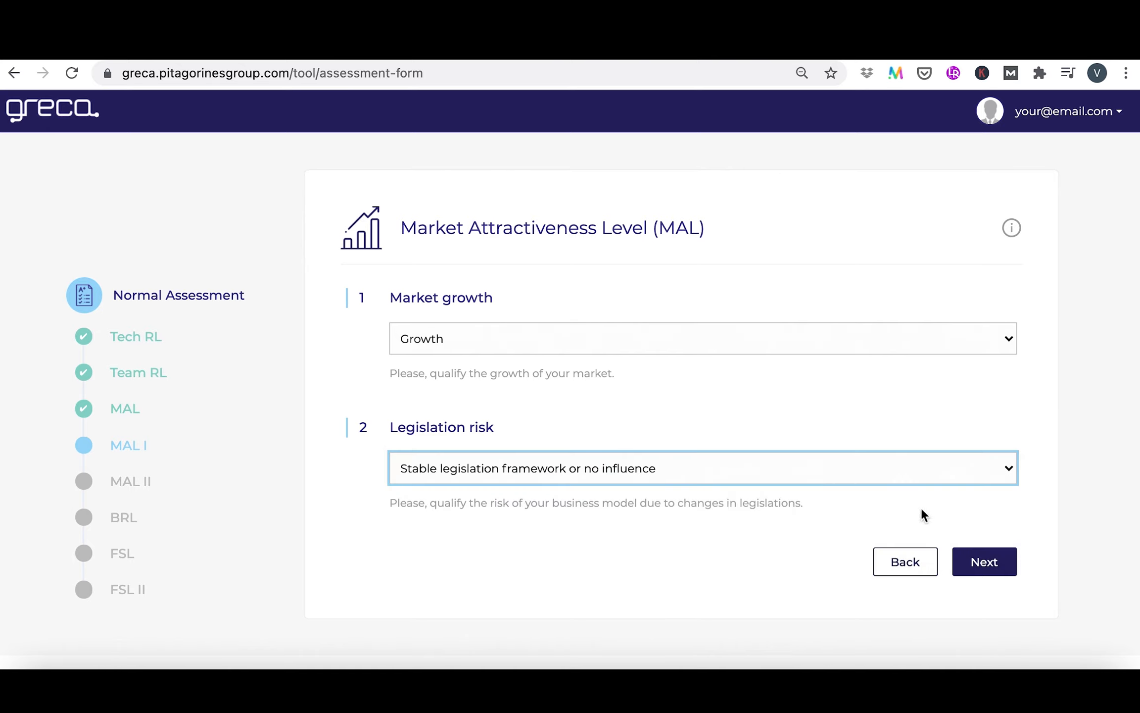
pyautogui.click(974, 563)
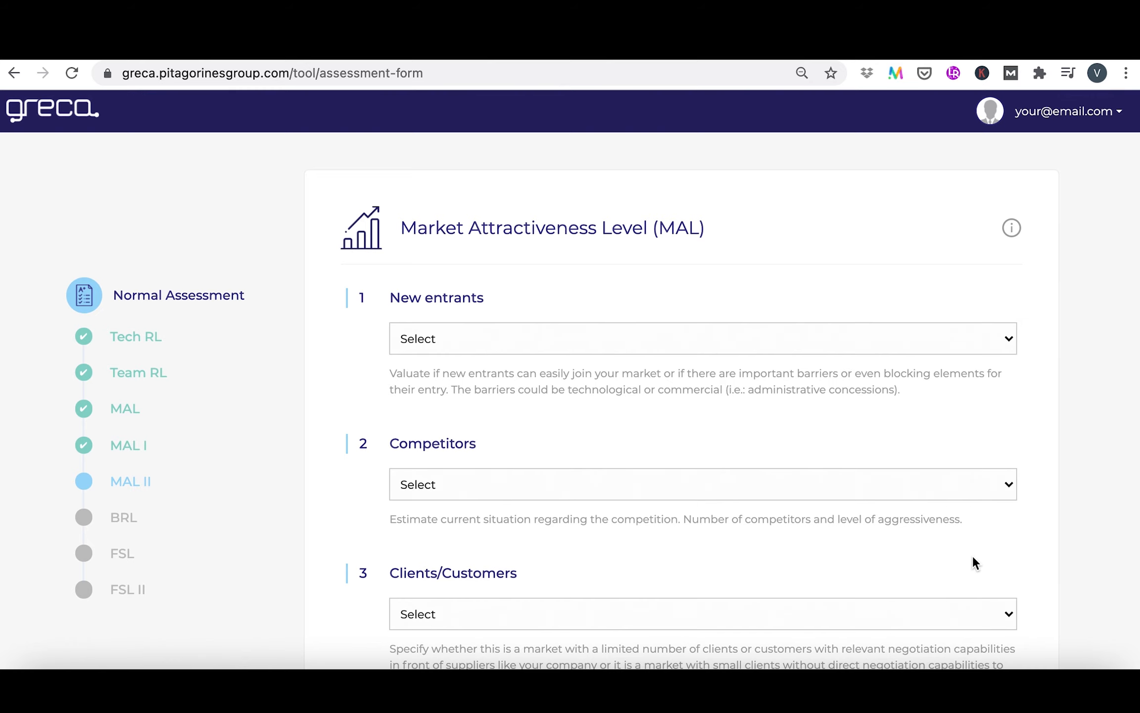
# Set New entrants to "Significant barriers" and Competitors to "Acceptable" in the MAL II section
pyautogui.scroll(-1, 973, 563)
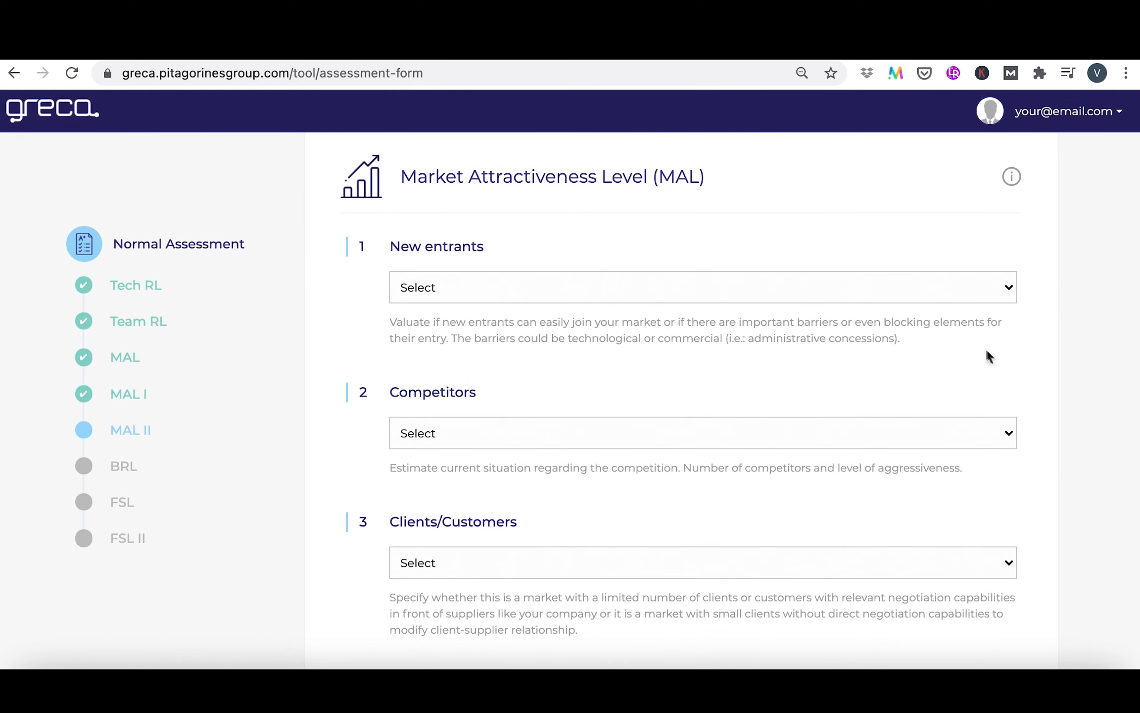
pyautogui.click(968, 291)
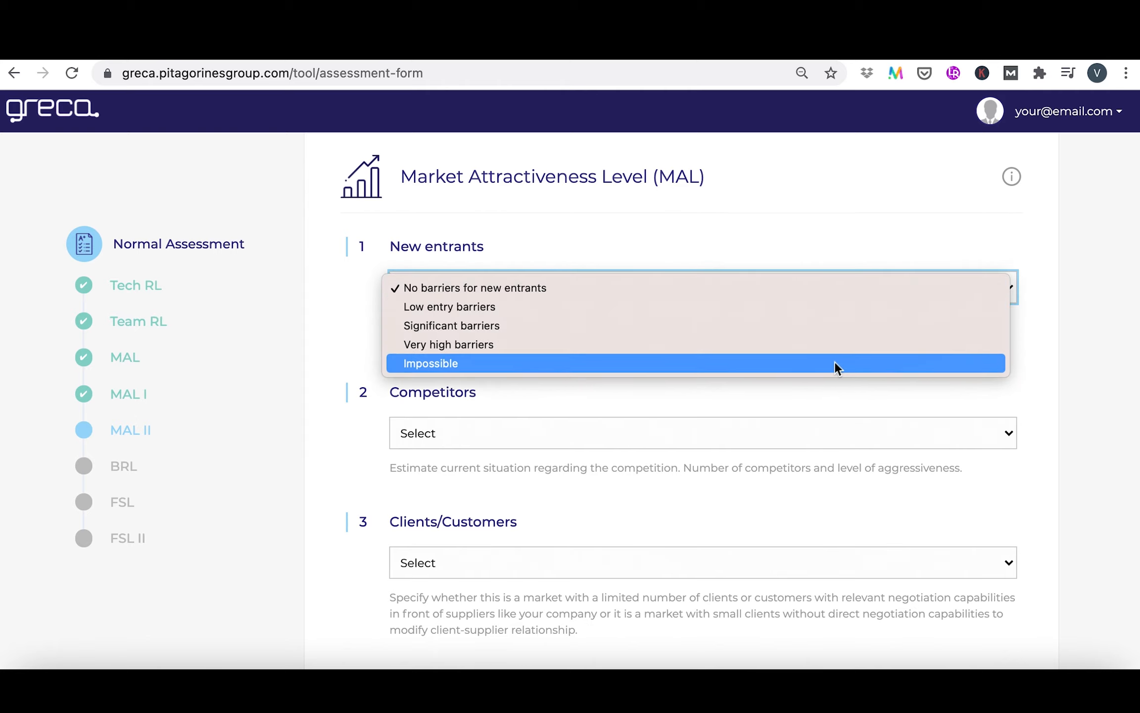
pyautogui.click(849, 326)
pyautogui.scroll(-2, 848, 326)
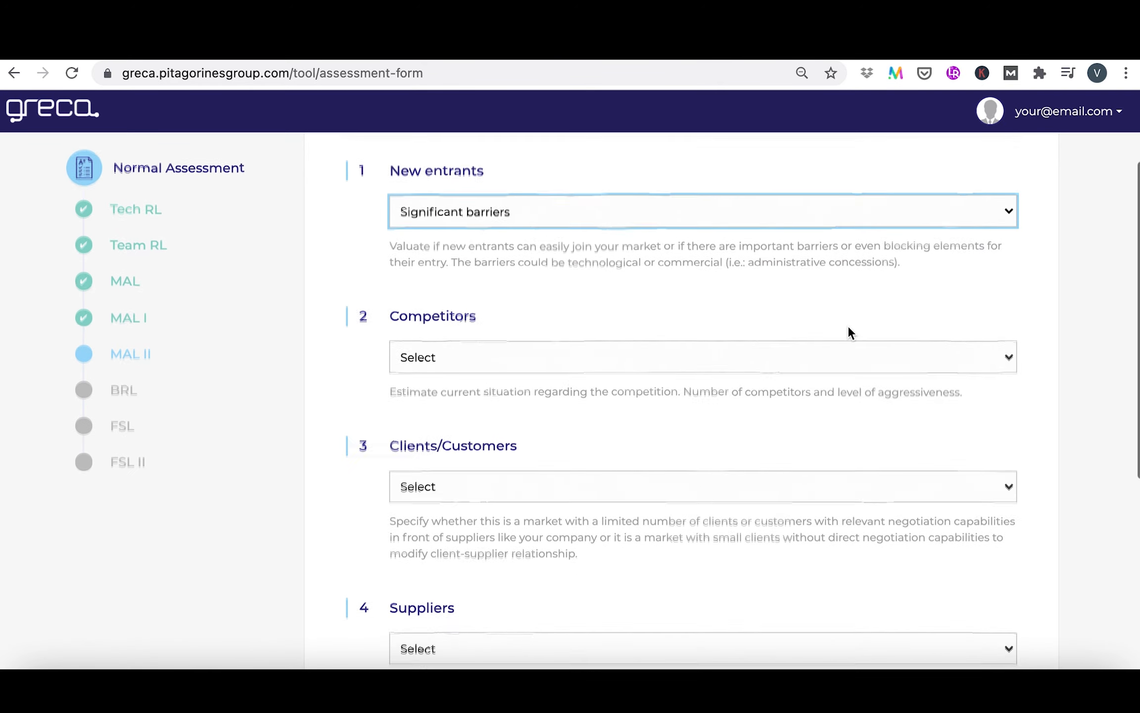
pyautogui.click(849, 327)
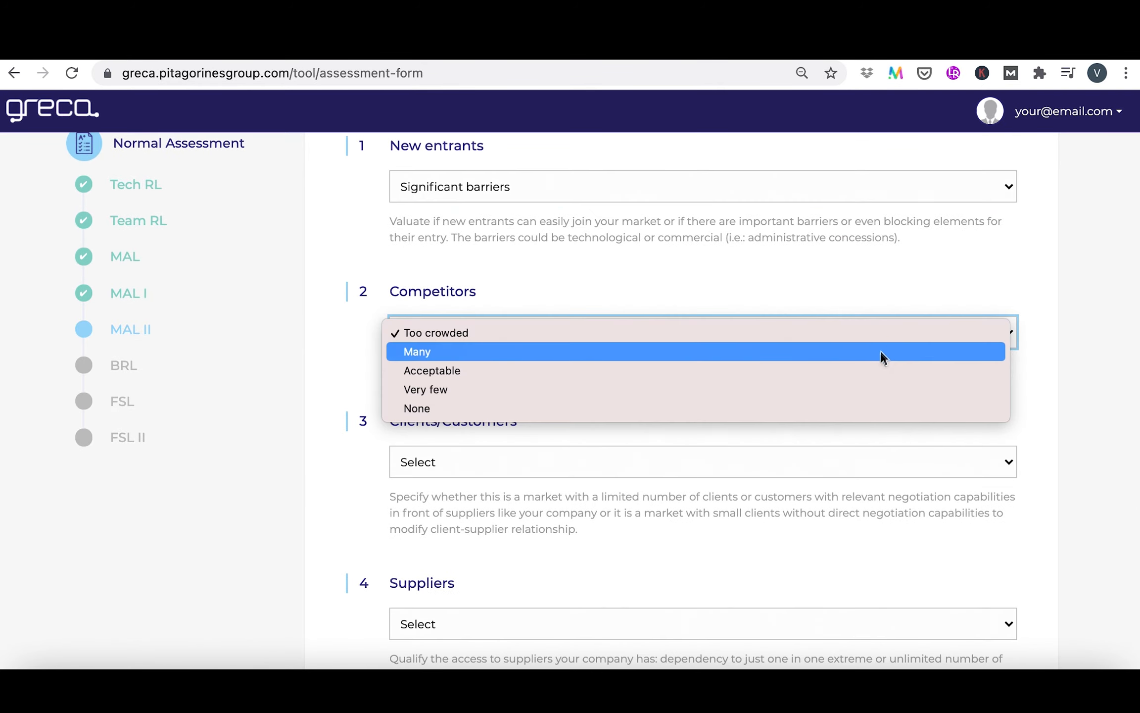
pyautogui.click(886, 376)
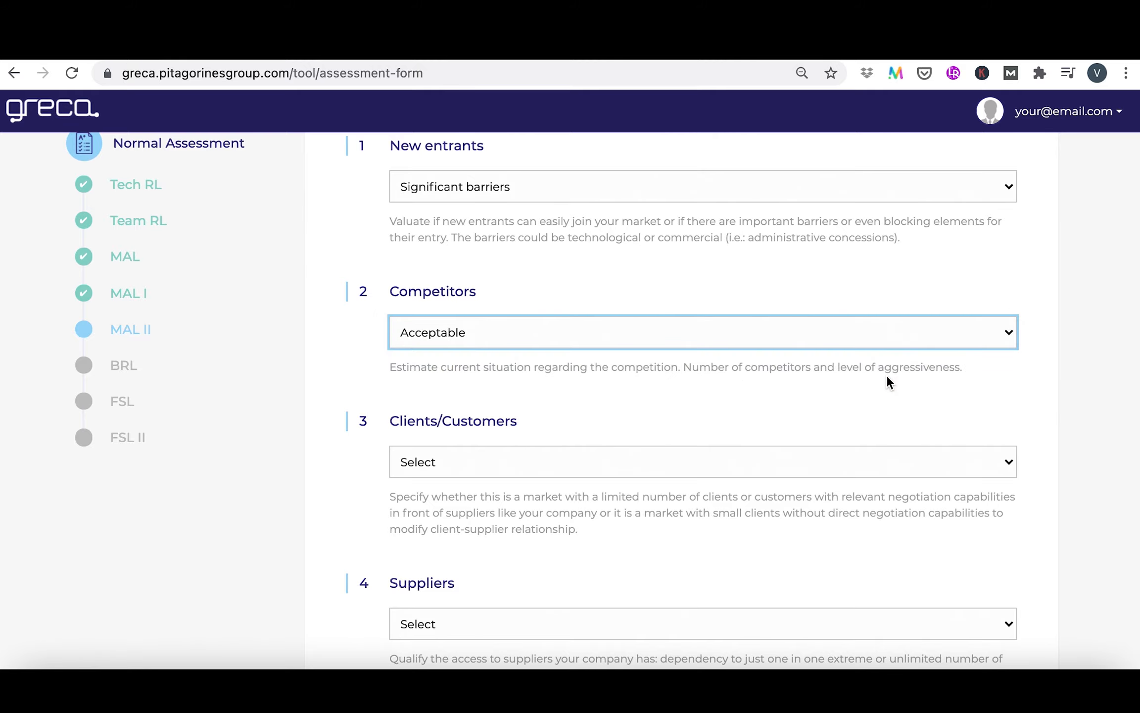
# Set Clients/Customers to "Stable" and Suppliers to "Different options"
pyautogui.scroll(-3, 887, 376)
pyautogui.click(907, 283)
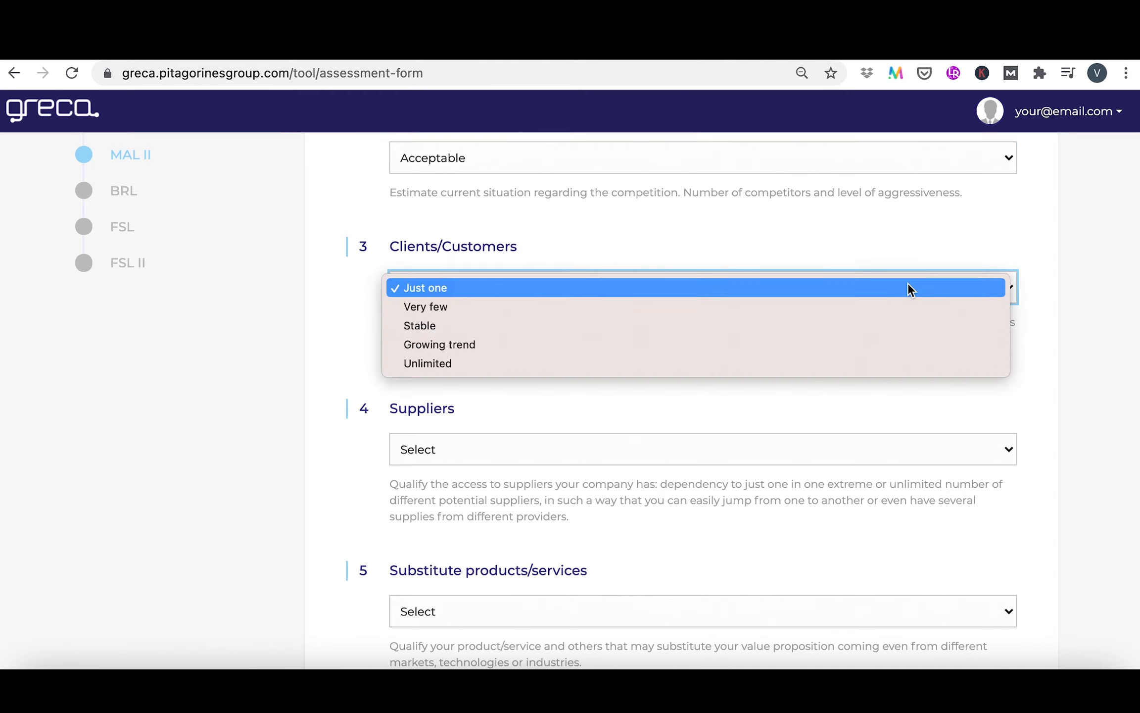
pyautogui.click(906, 330)
pyautogui.scroll(-3, 906, 330)
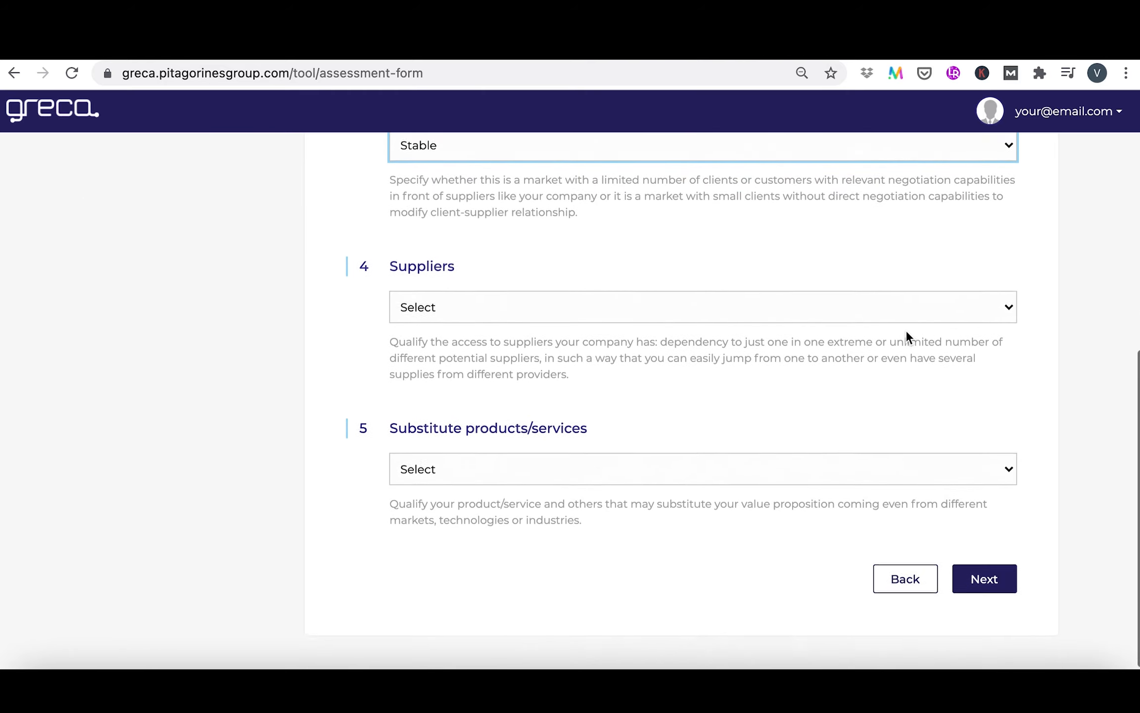
pyautogui.click(894, 319)
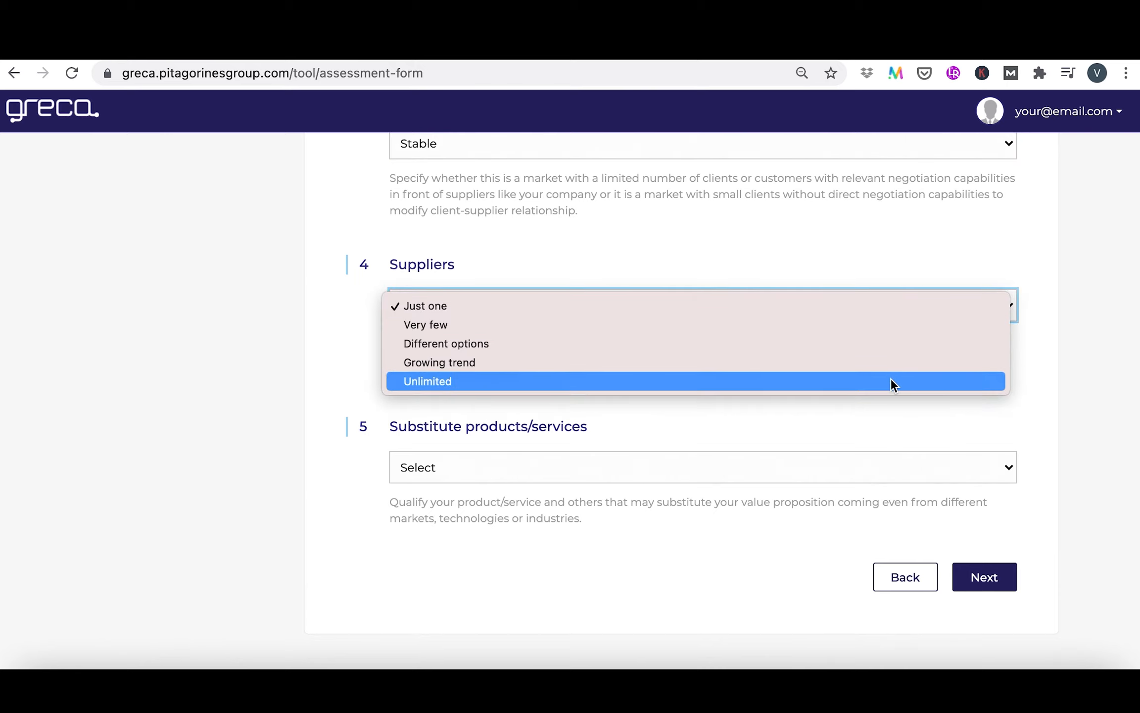
pyautogui.click(912, 348)
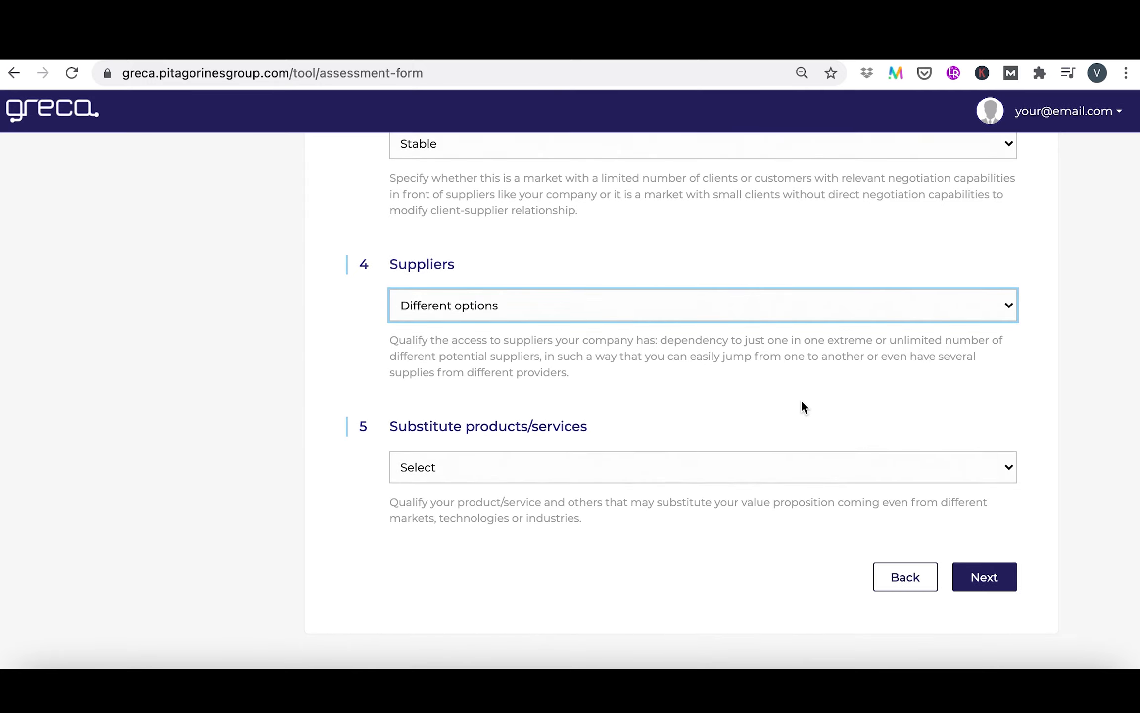
# Set Substitute products/services to "Few" and proceed to the Business Readiness Level section
pyautogui.click(911, 473)
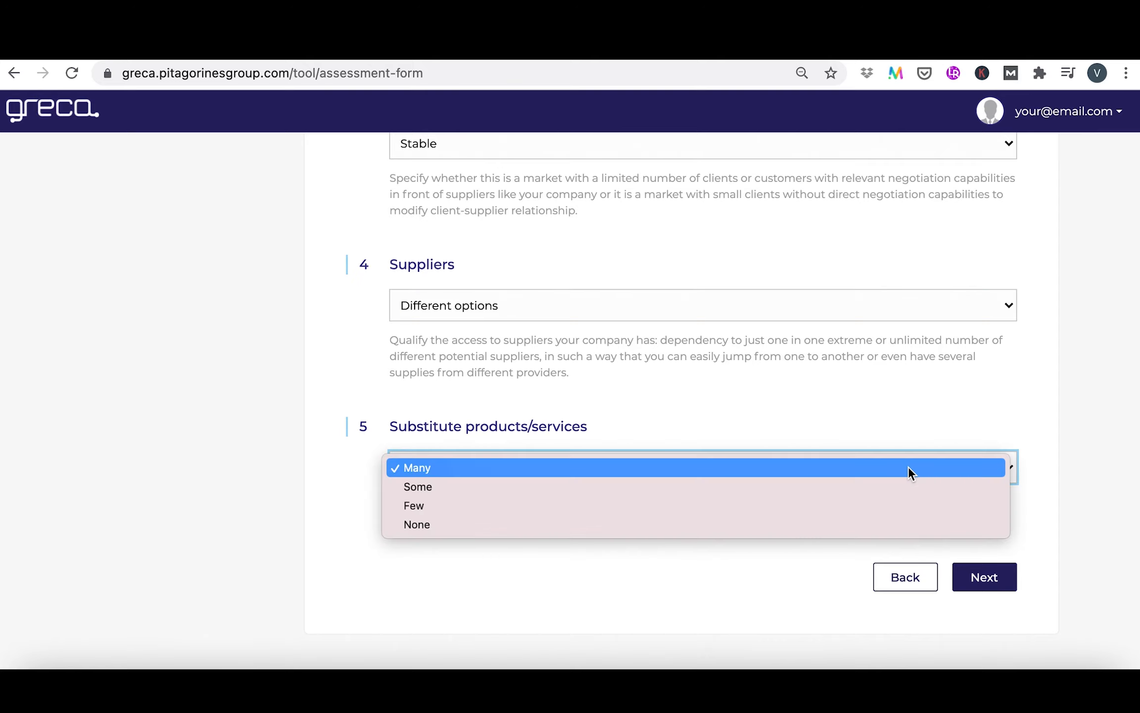
pyautogui.click(896, 508)
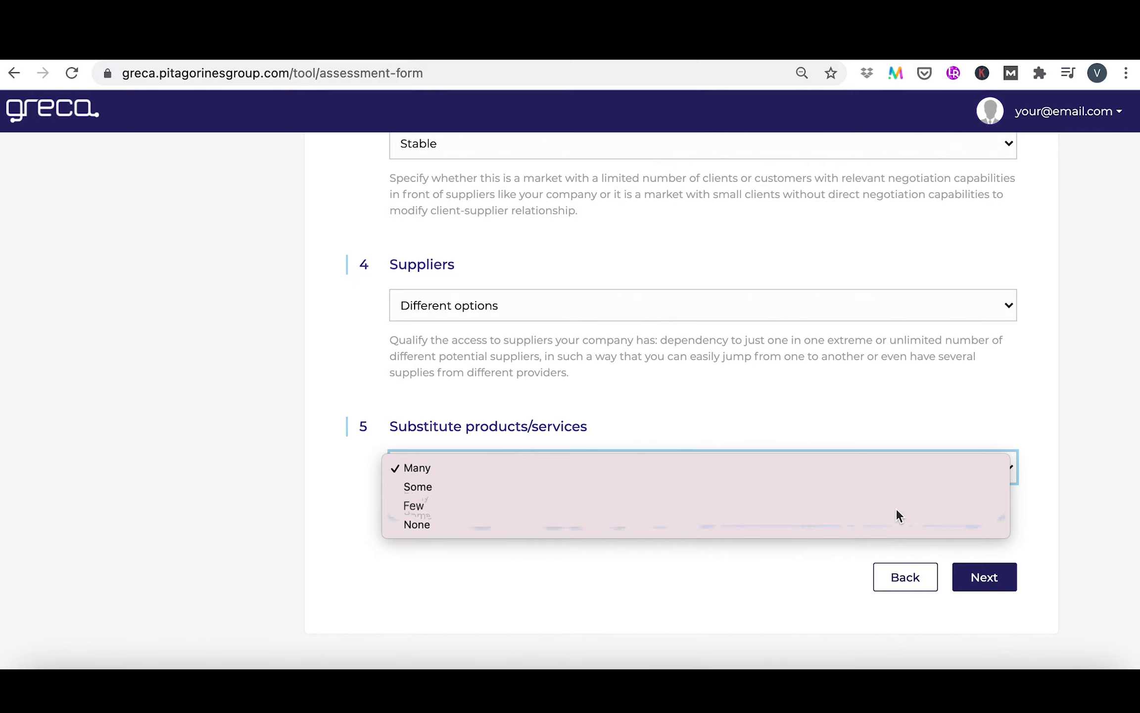
pyautogui.click(1009, 578)
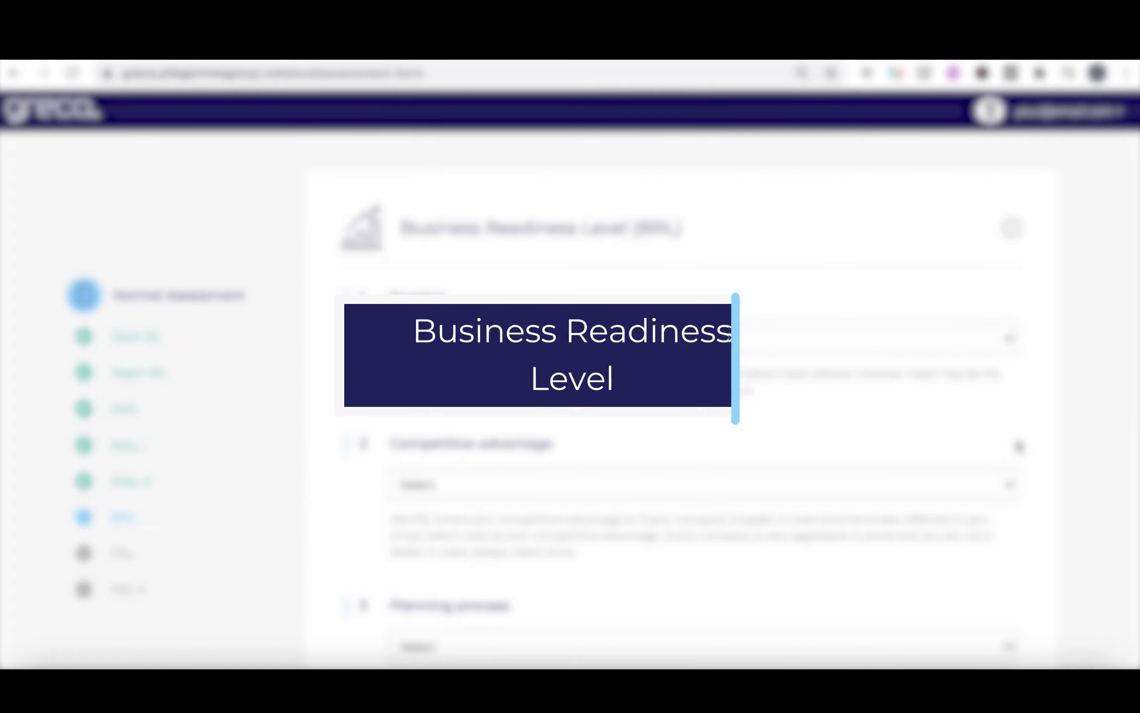
# Set Traction to "Sporadic customers/clients" and Competitive advantage to "Design or service/product offering"
pyautogui.scroll(-1, 1017, 446)
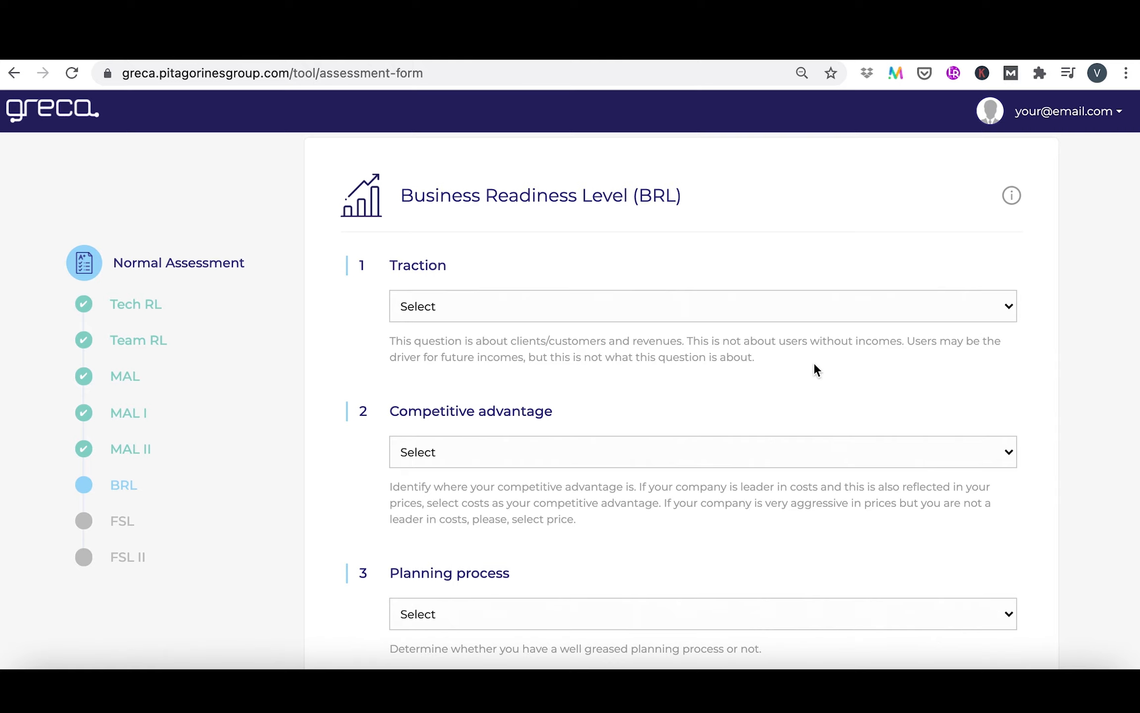
pyautogui.click(808, 310)
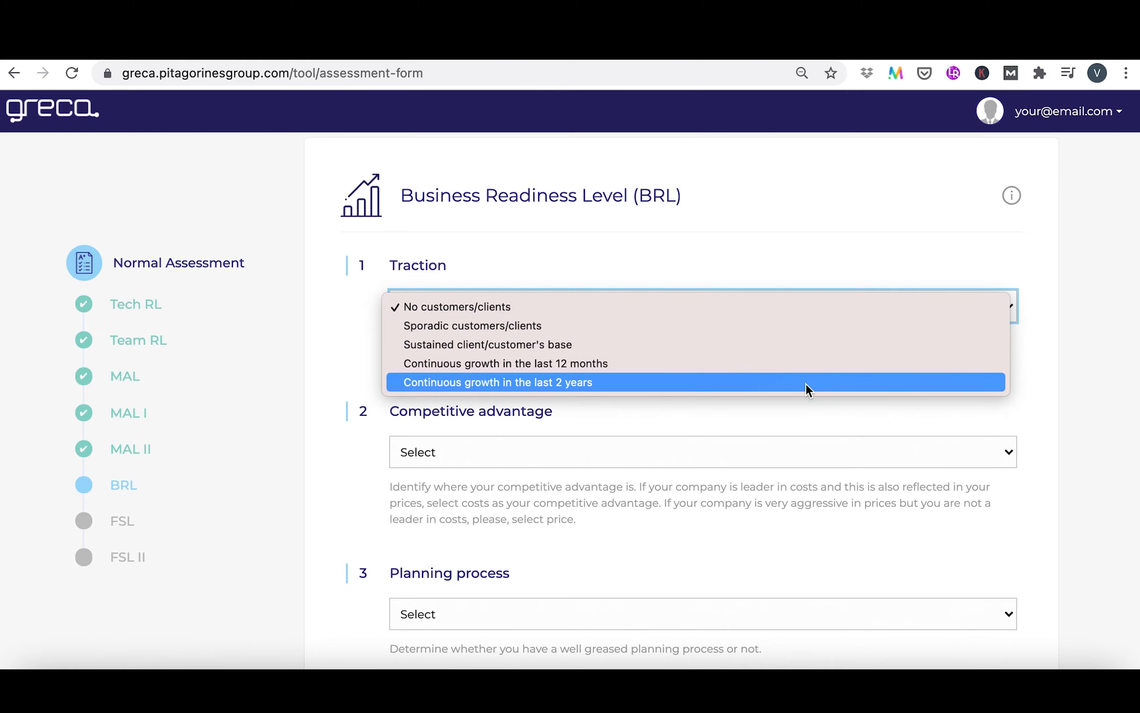
pyautogui.click(839, 328)
pyautogui.scroll(-4, 839, 327)
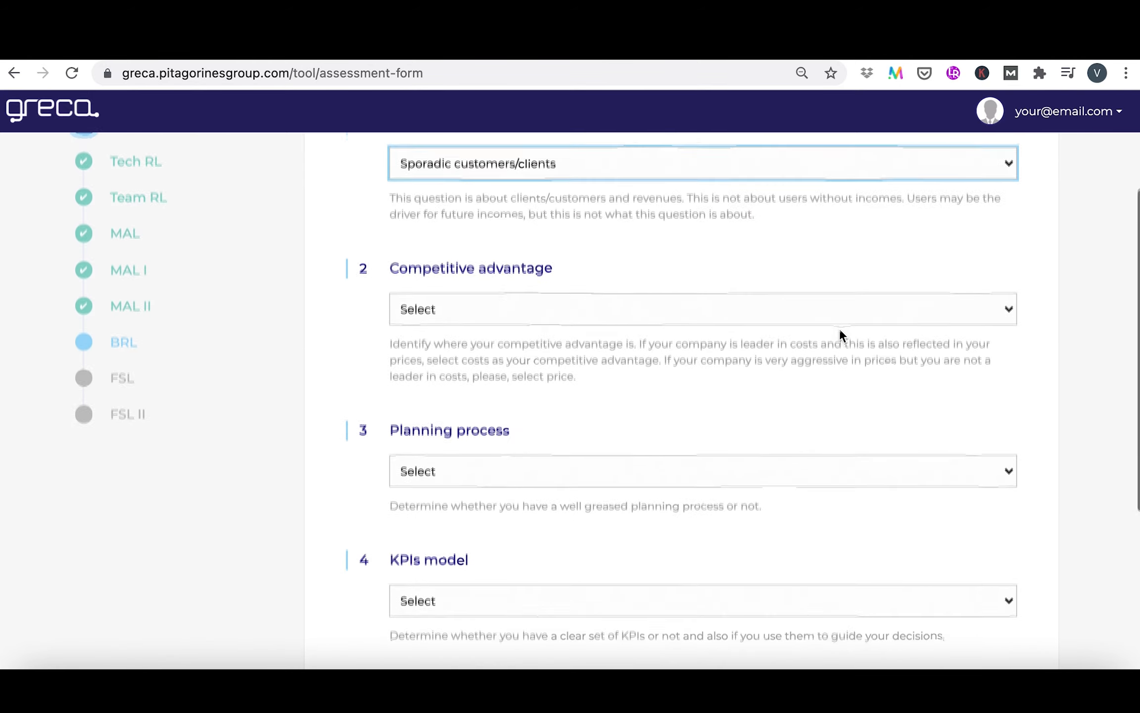
pyautogui.click(877, 247)
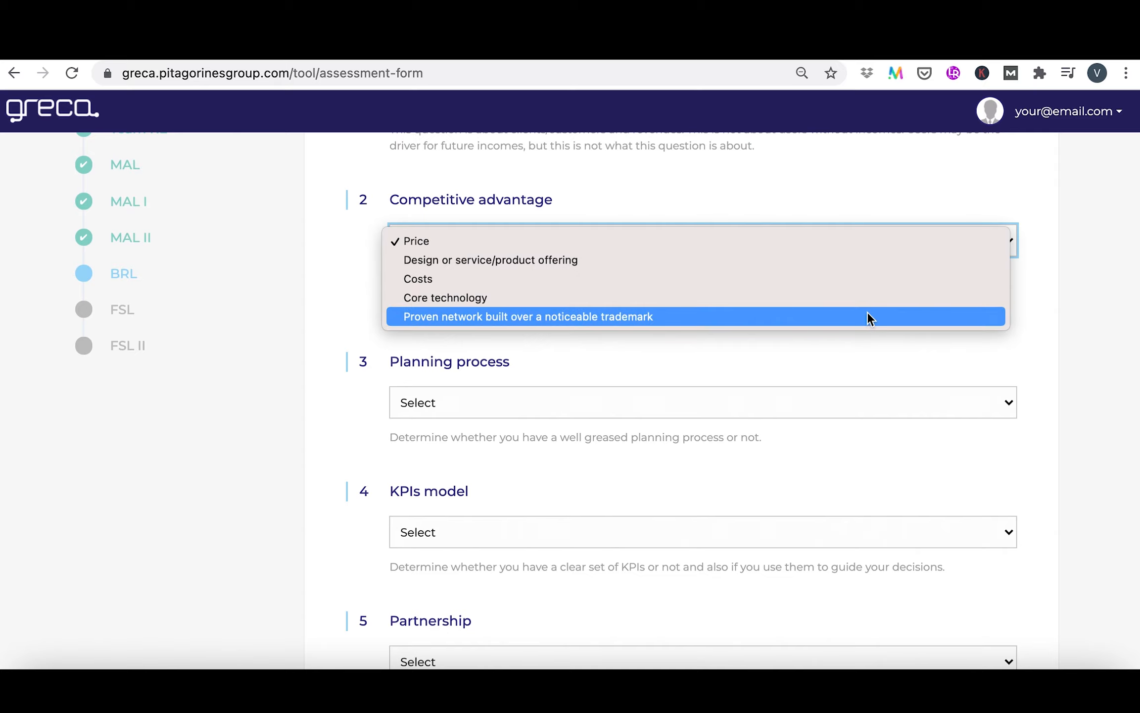
pyautogui.click(890, 262)
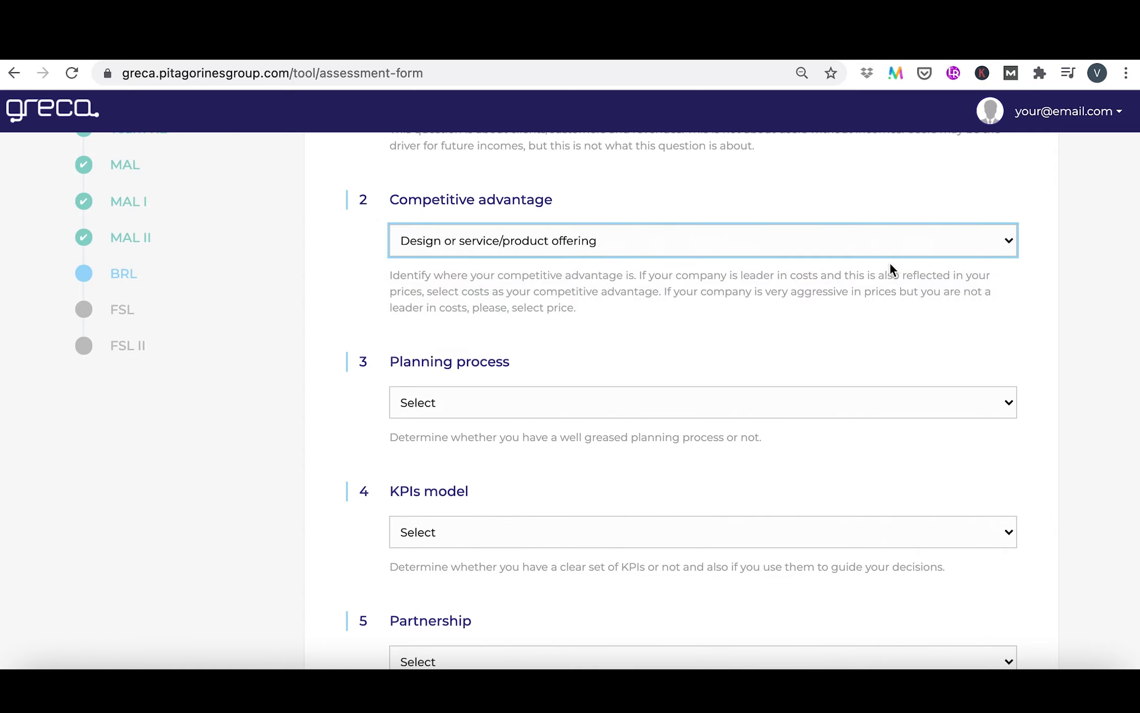
# Set Planning process to "Business plan revised every year" and KPIs model to "KPIs frequently monitored"
pyautogui.scroll(-1, 888, 260)
pyautogui.scroll(-4, 890, 262)
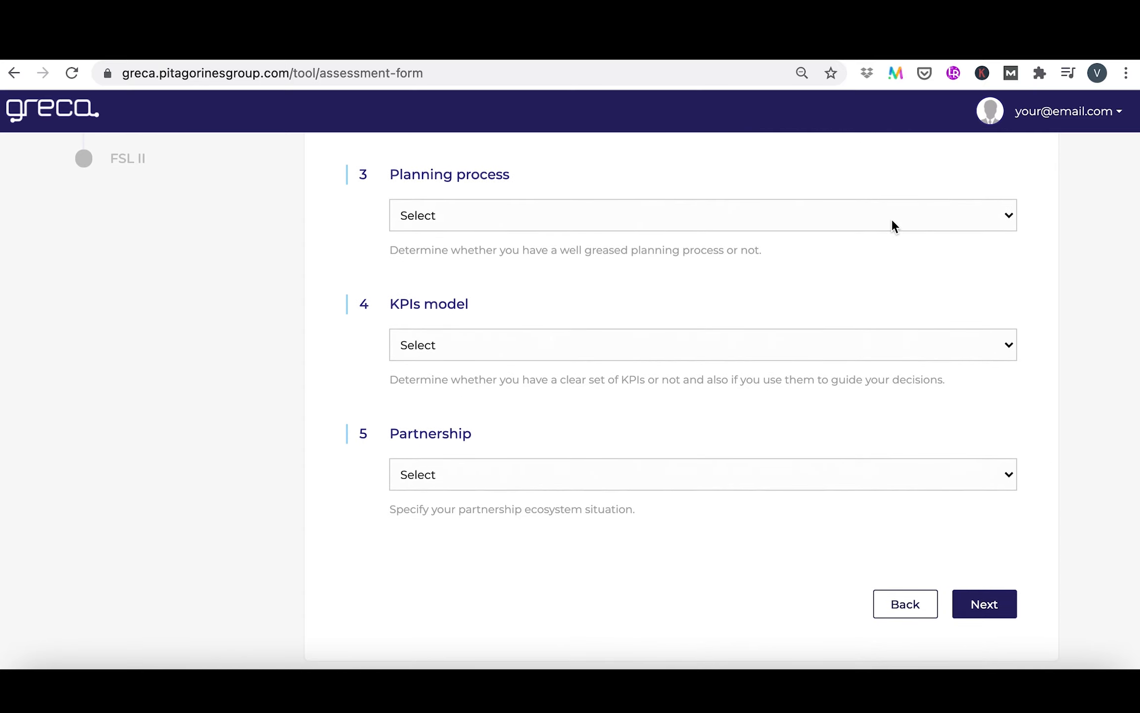
pyautogui.click(891, 218)
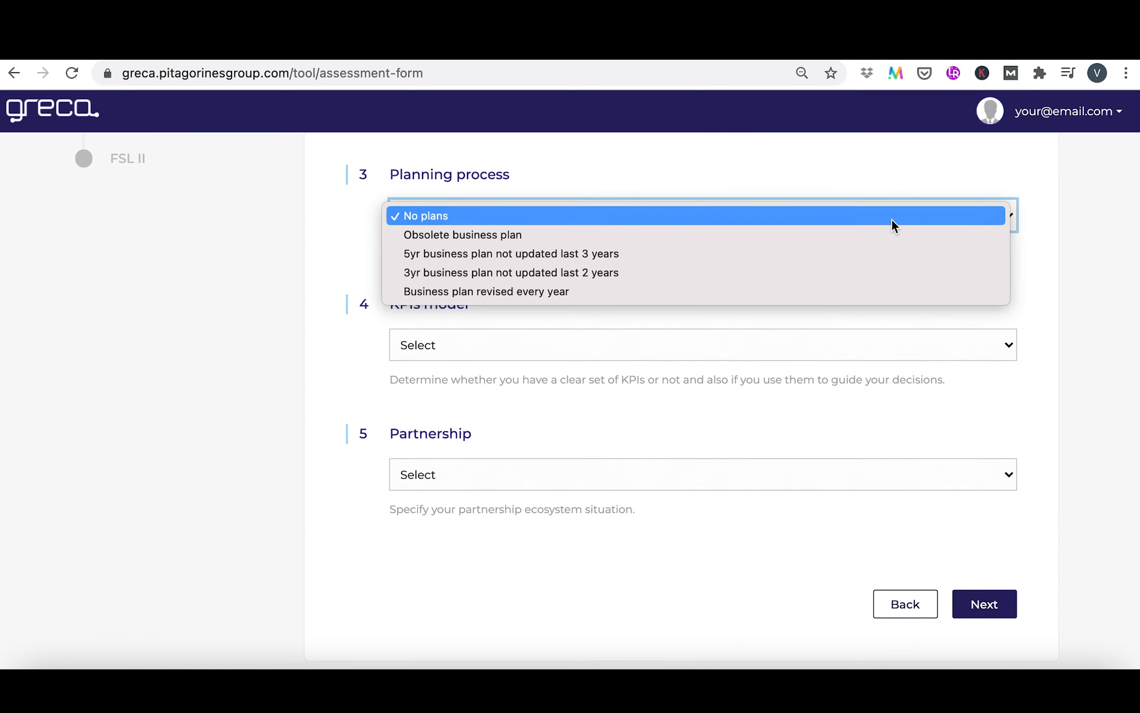
pyautogui.click(888, 290)
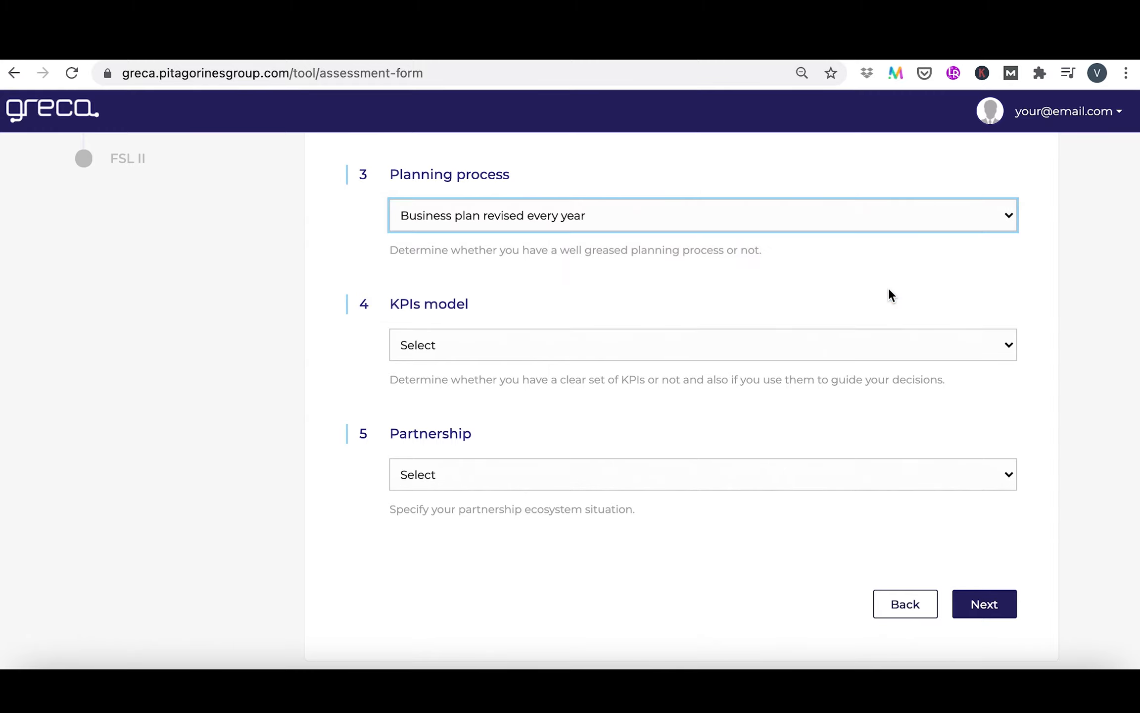
pyautogui.scroll(-1, 889, 292)
pyautogui.click(882, 310)
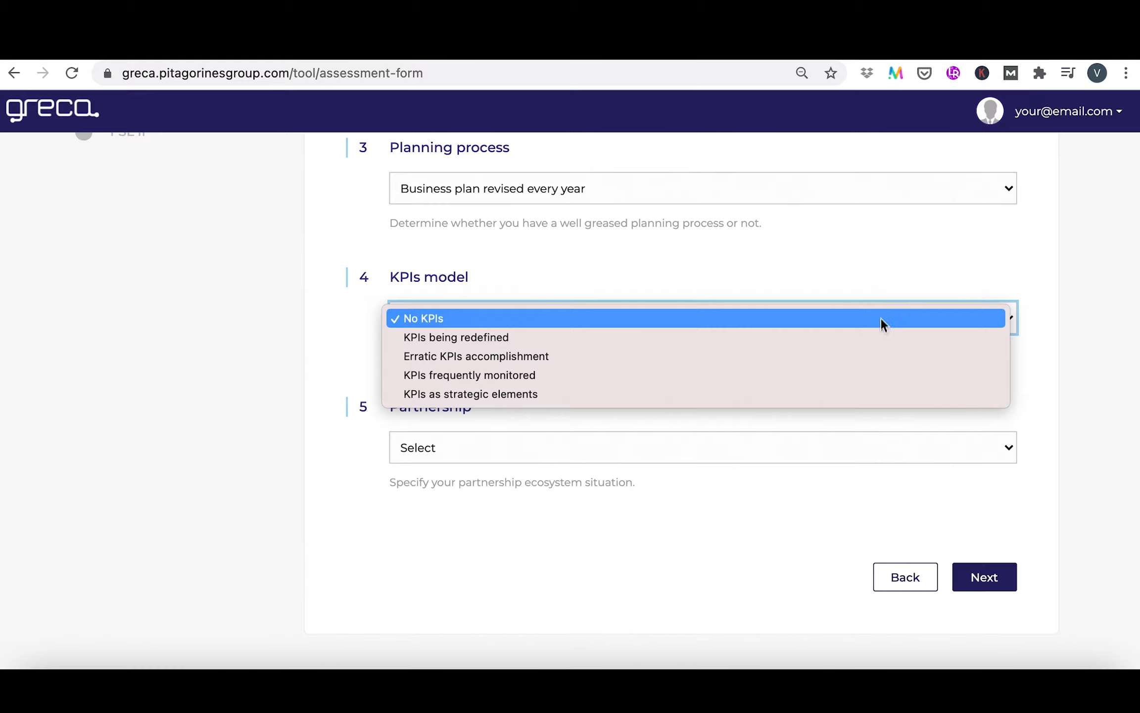
pyautogui.click(877, 379)
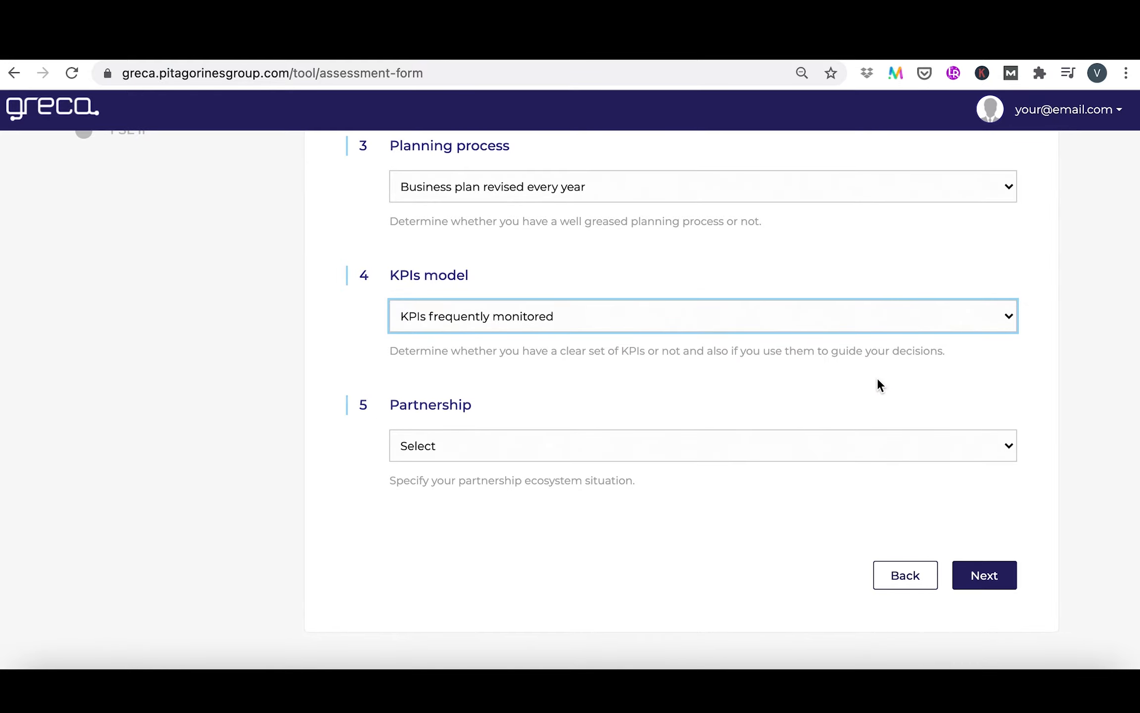
# Set Partnership to "Working to establish a partners' base" and proceed to the Financial Stability Level section
pyautogui.click(866, 448)
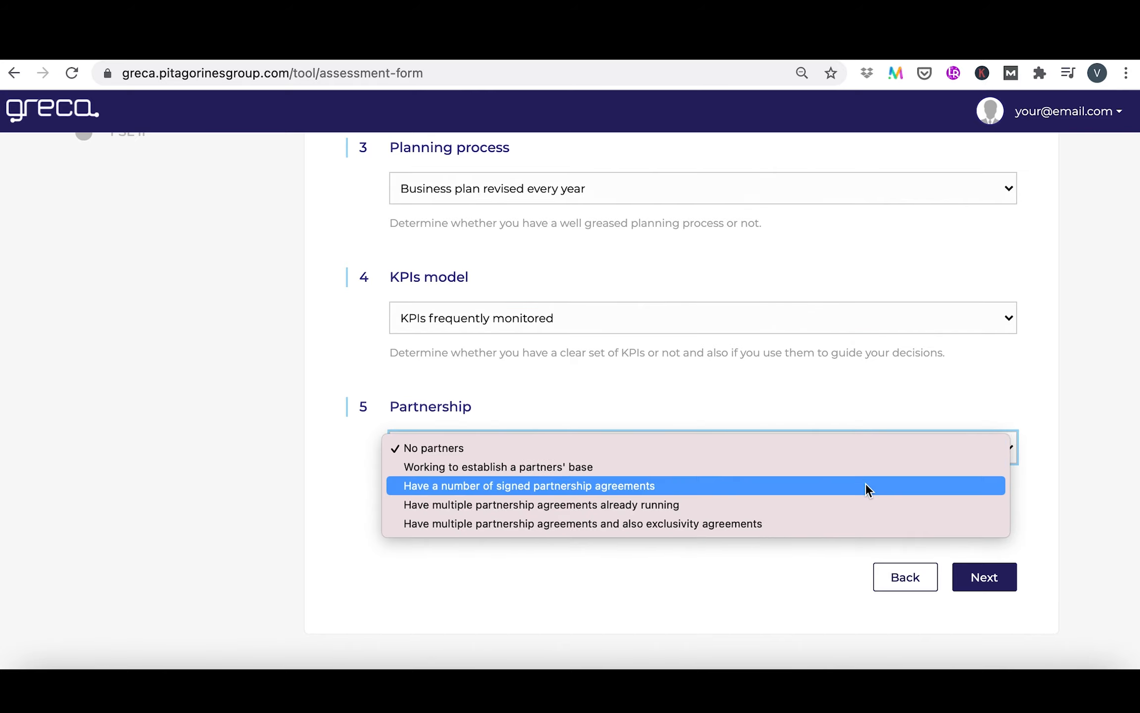
pyautogui.click(875, 467)
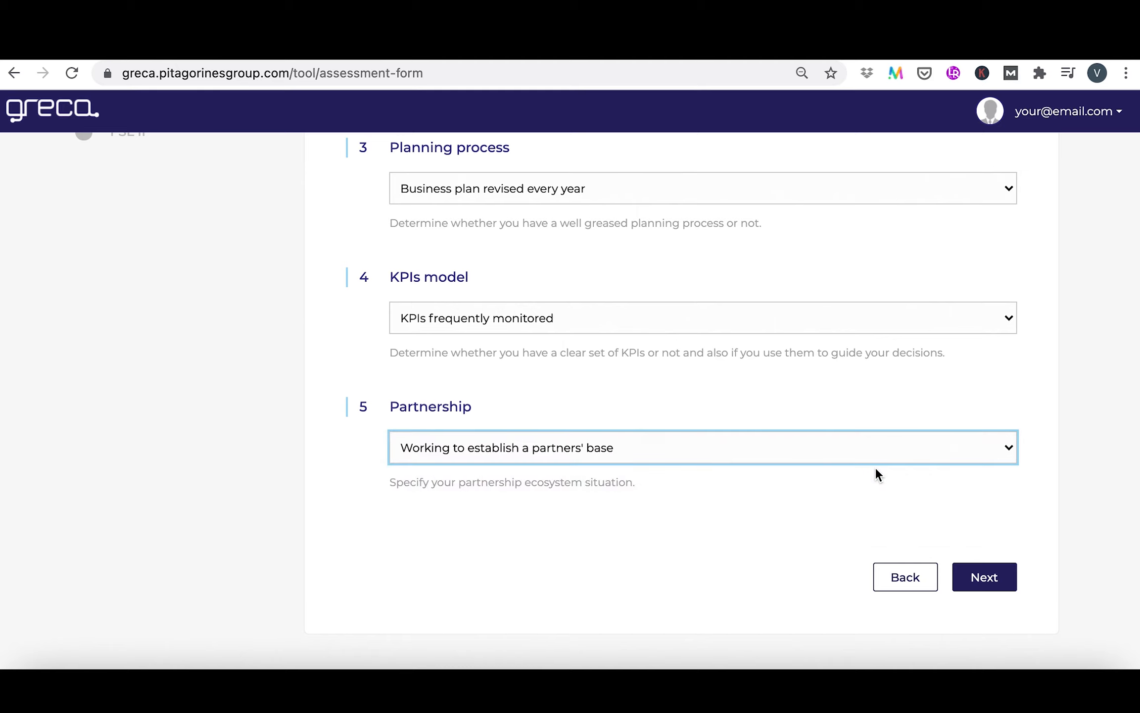
pyautogui.click(984, 578)
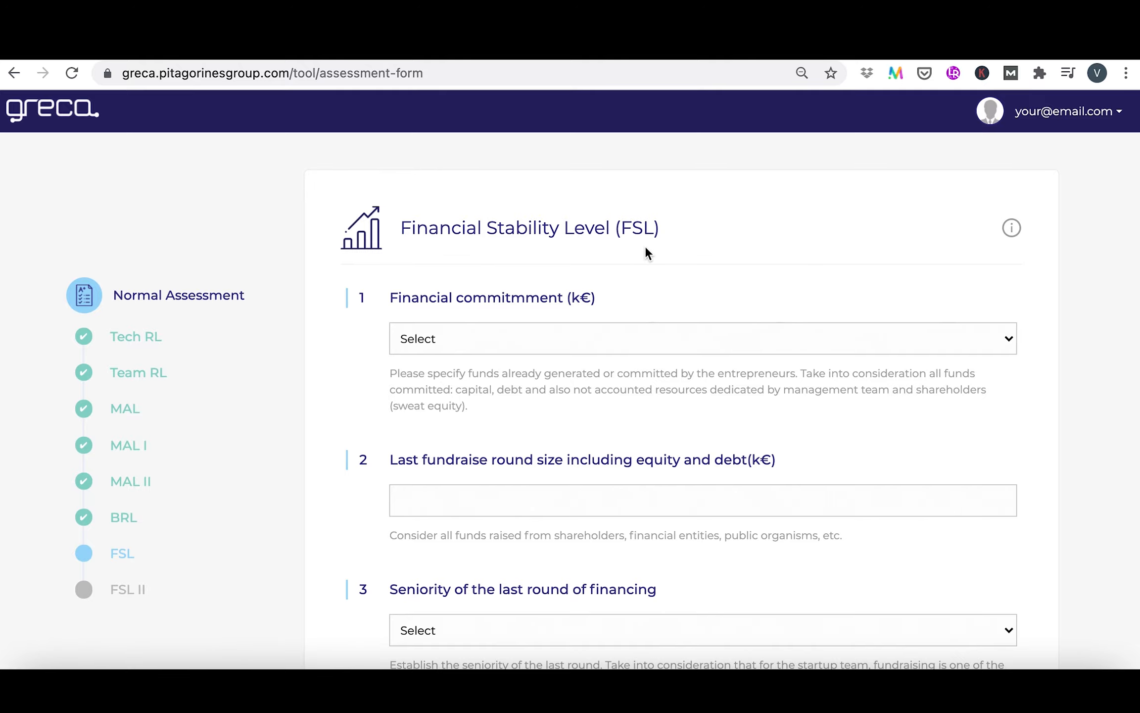
# Set Financial commitment to "100-249k" and the last fundraise round size to 100 k€
pyautogui.scroll(-5, 645, 248)
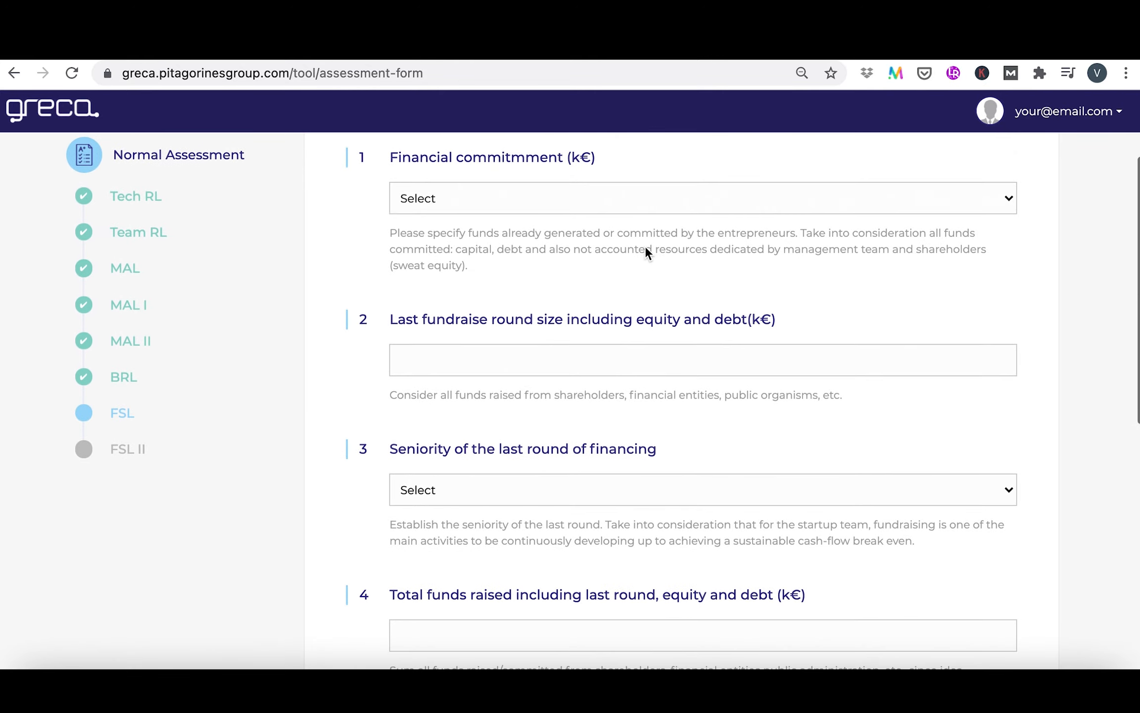
pyautogui.click(719, 199)
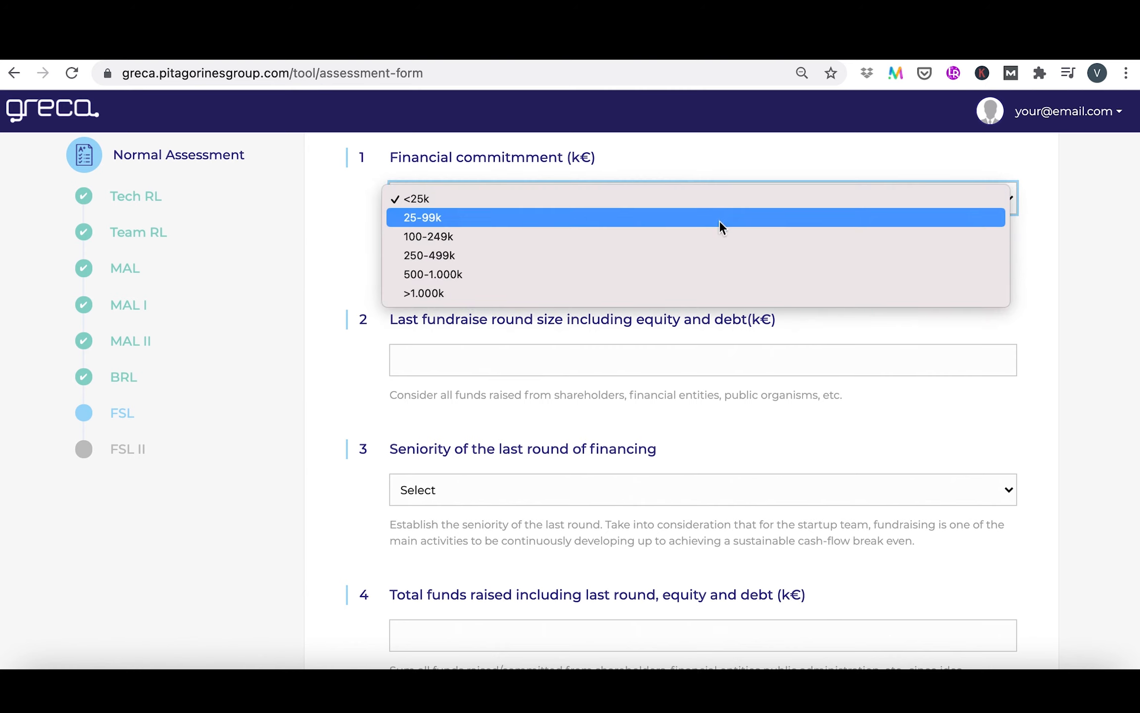
pyautogui.click(720, 238)
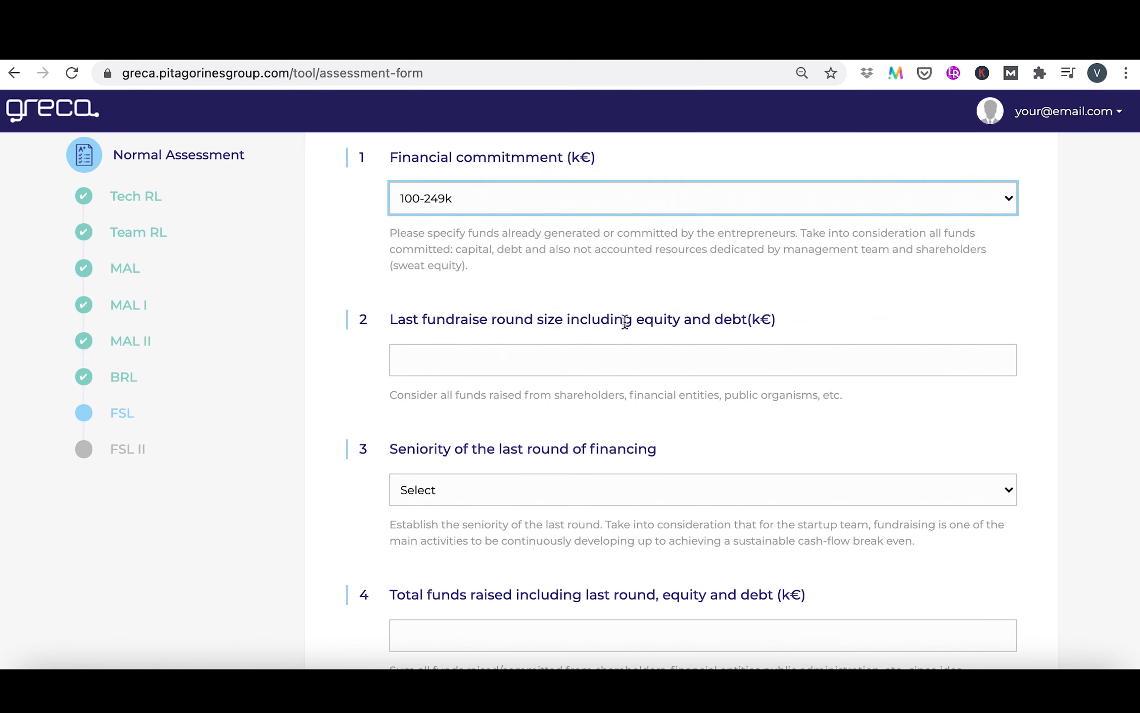
pyautogui.click(609, 357)
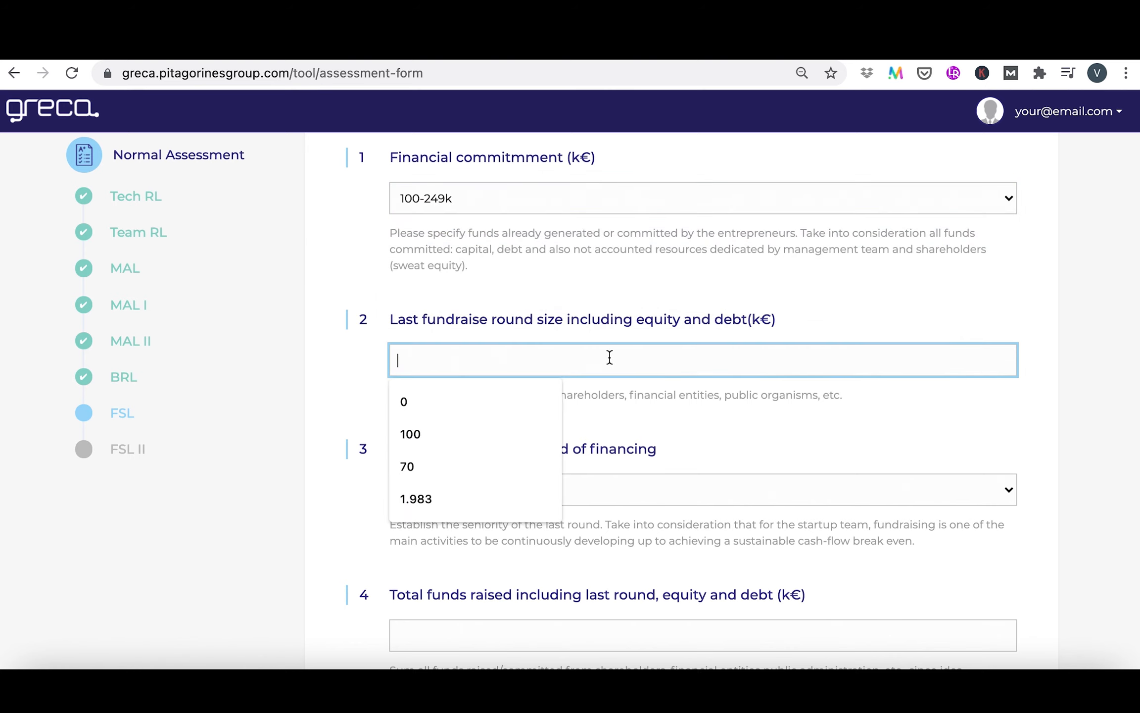
pyautogui.write('100')
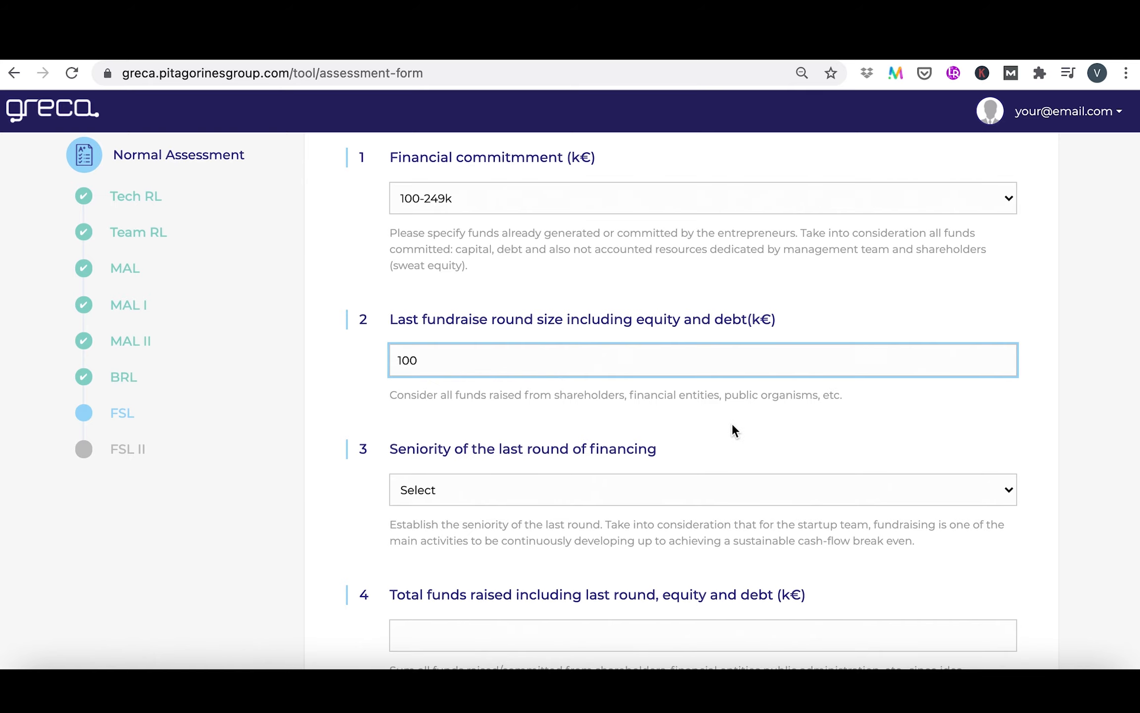
# Set the seniority of the last financing round to "12-6 months" and total funds raised to 300 k€
pyautogui.scroll(-5, 731, 423)
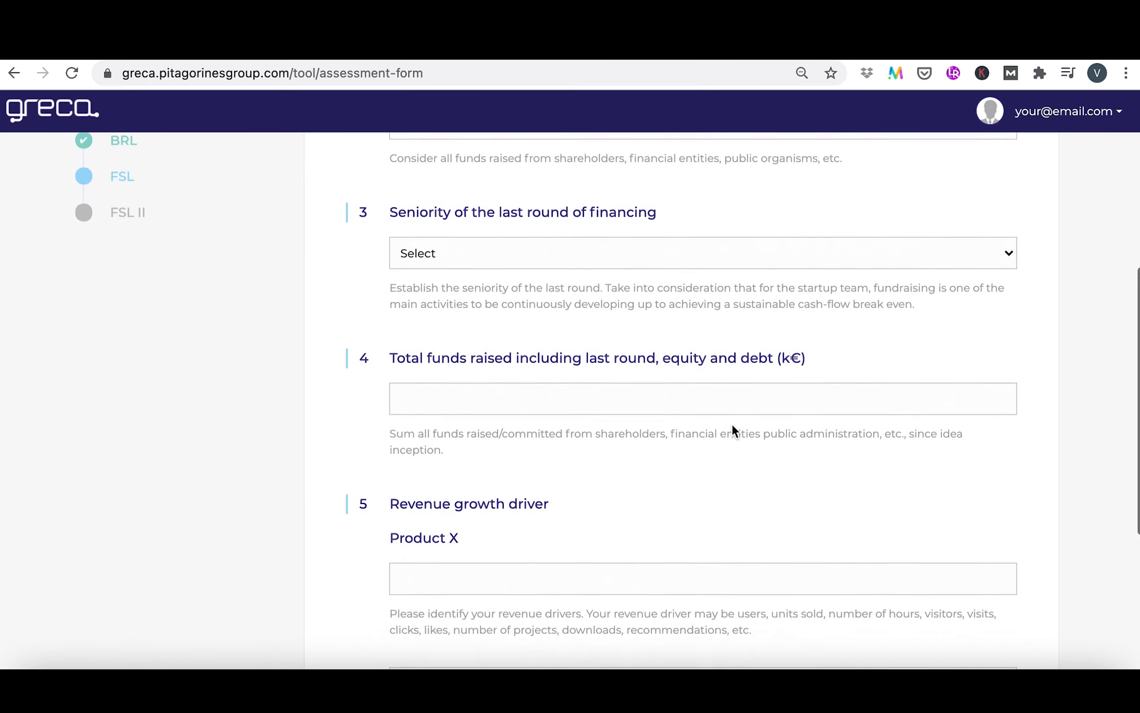
pyautogui.click(749, 231)
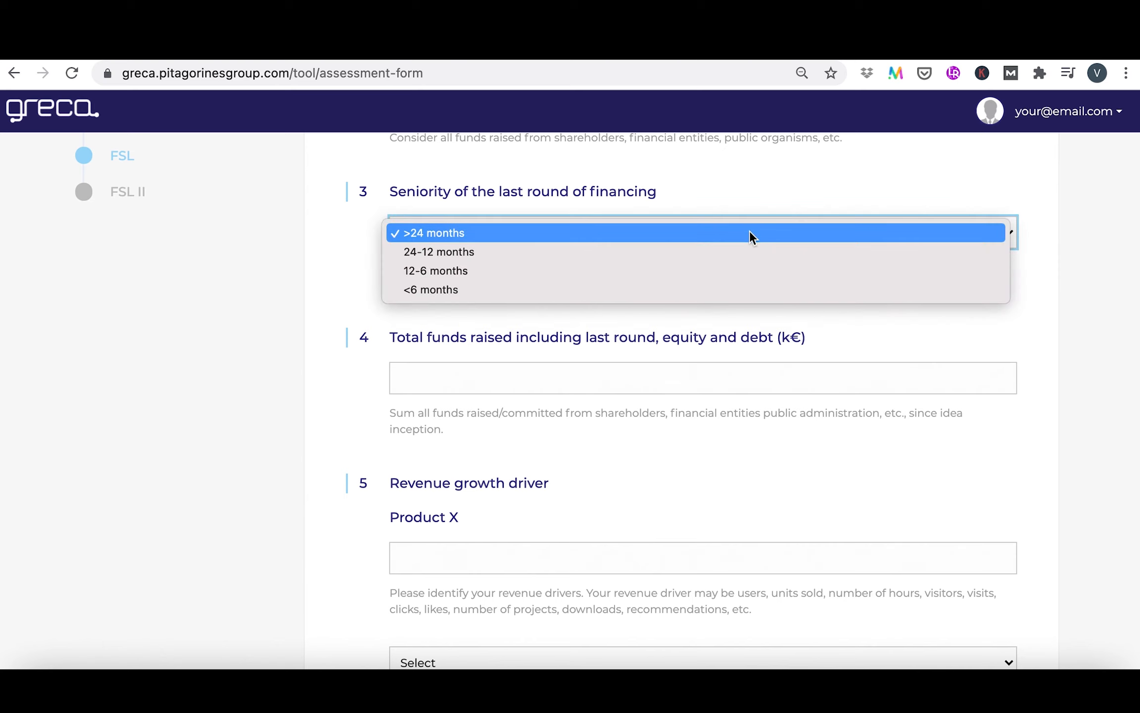
pyautogui.click(751, 274)
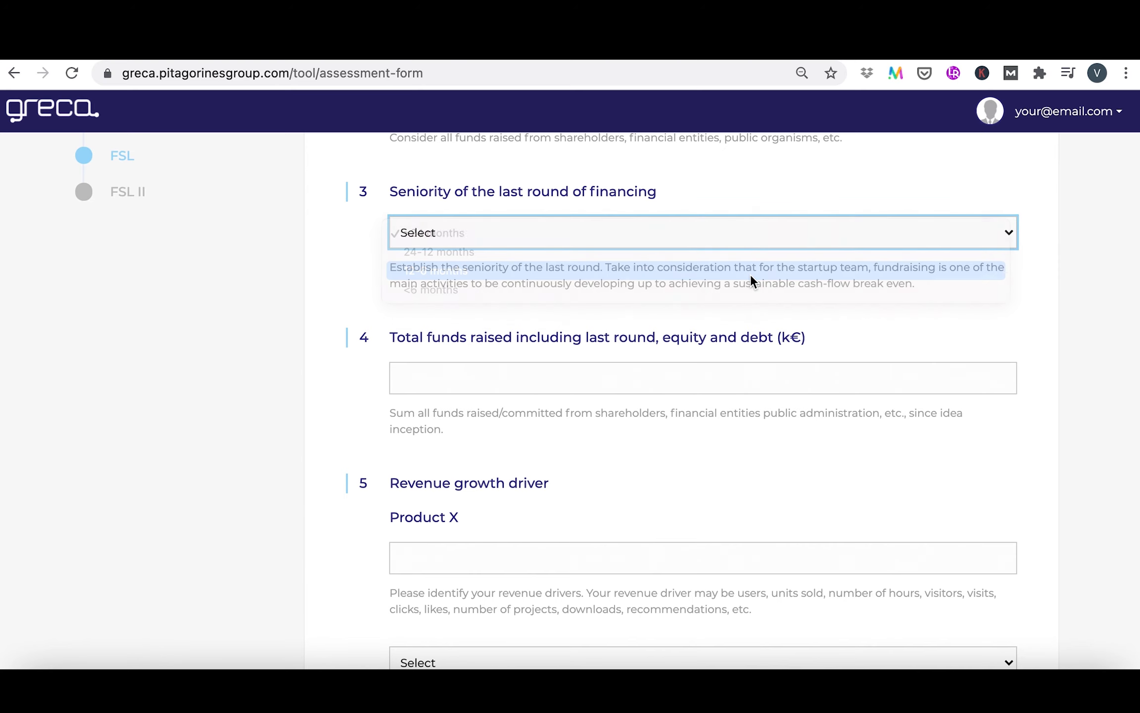
pyautogui.click(727, 379)
pyautogui.write('300')
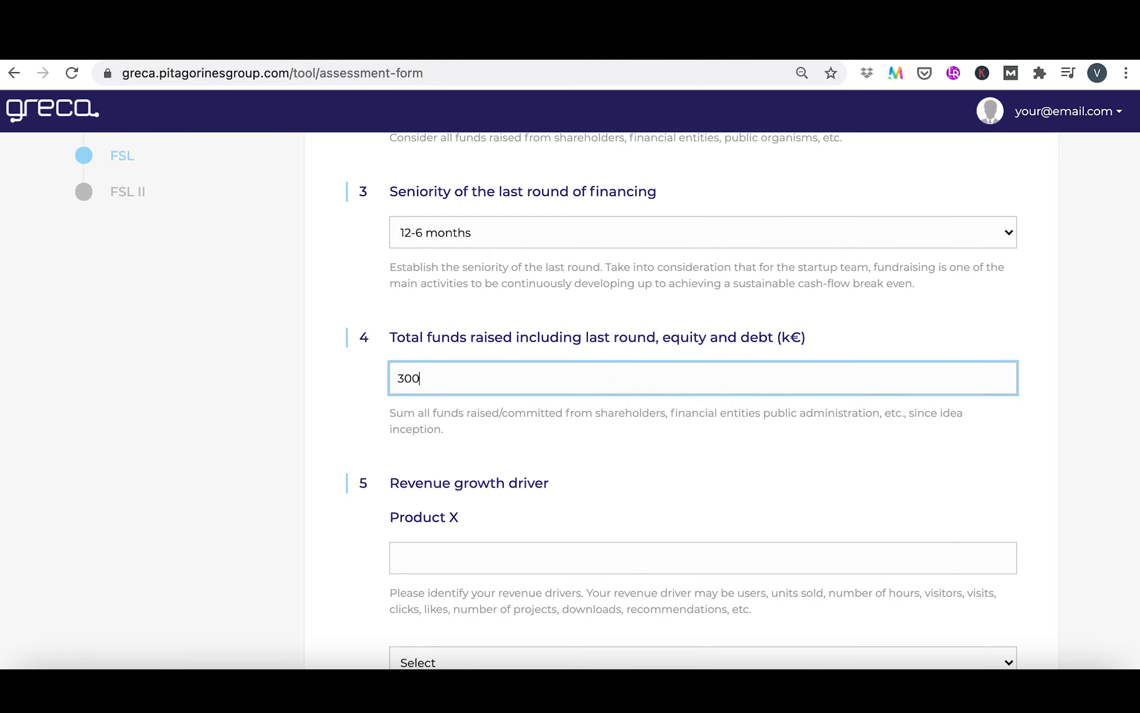
pyautogui.click(693, 493)
# Set the Product X revenue driver to "#UnitsSold" with "> 0-4,99 %" growth and proceed to the FSL II section
pyautogui.scroll(-3, 693, 494)
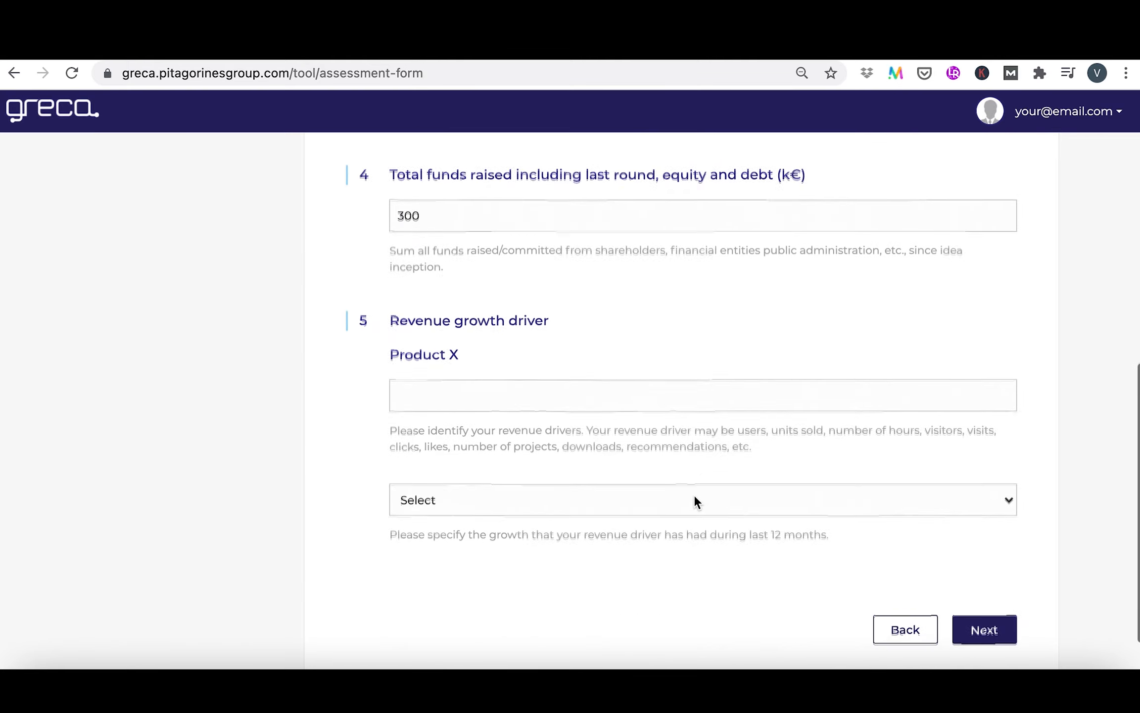
pyautogui.click(603, 399)
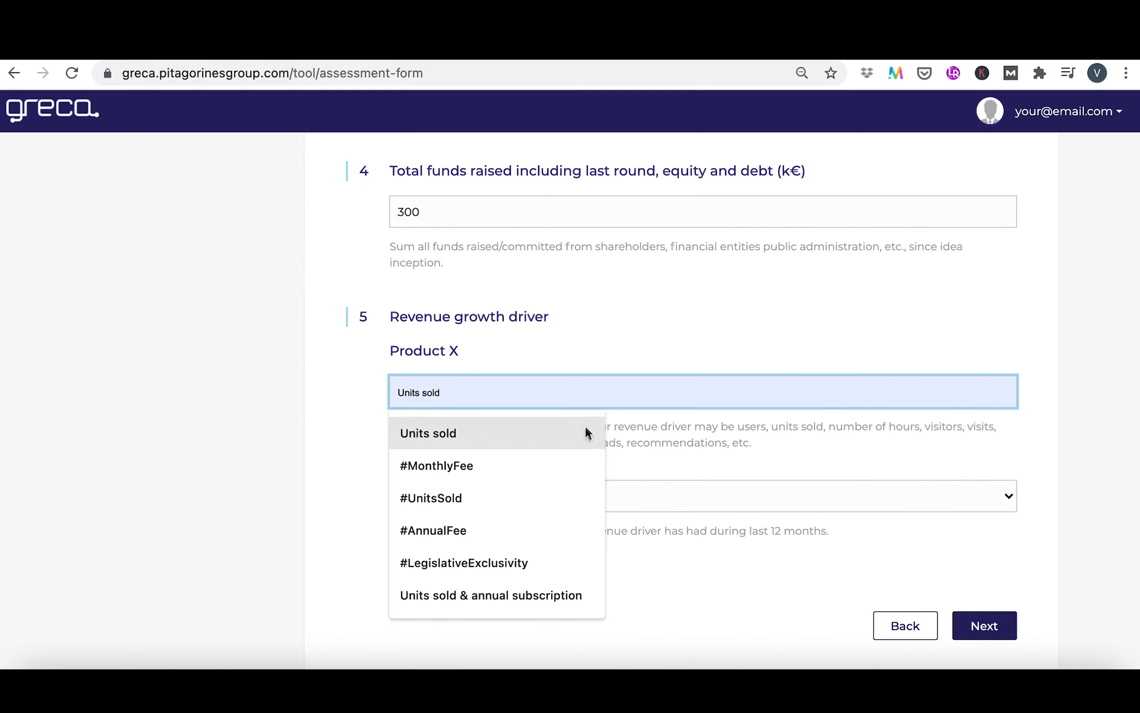
pyautogui.click(564, 495)
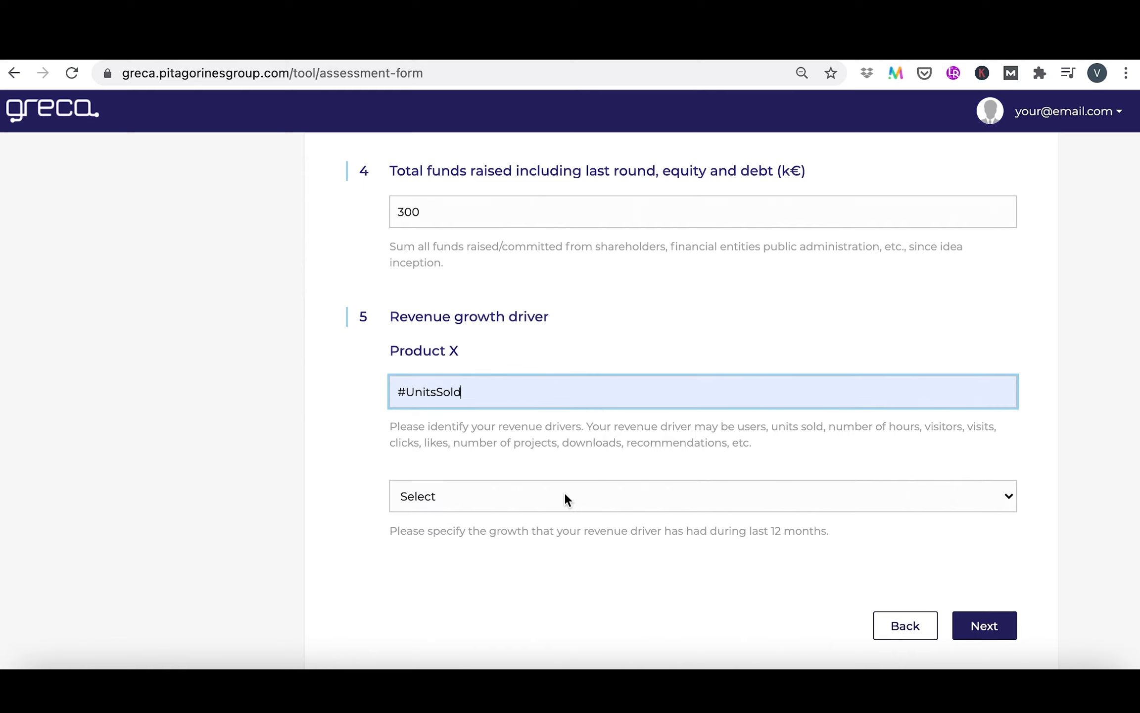
pyautogui.click(604, 496)
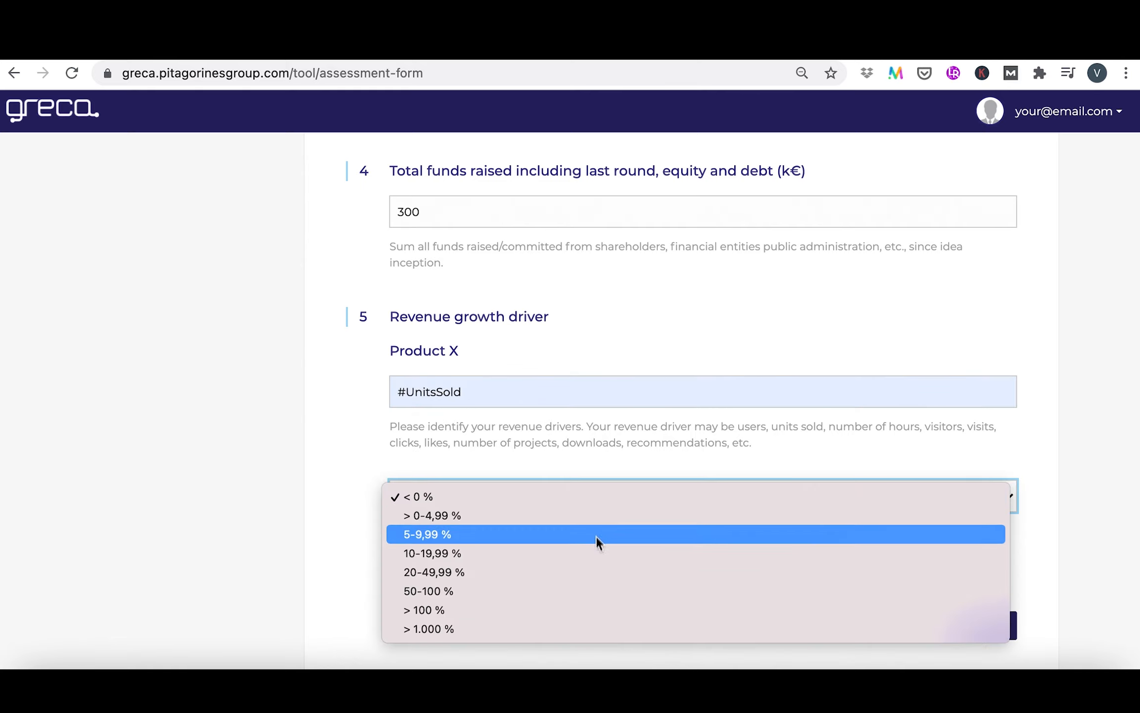
pyautogui.click(607, 516)
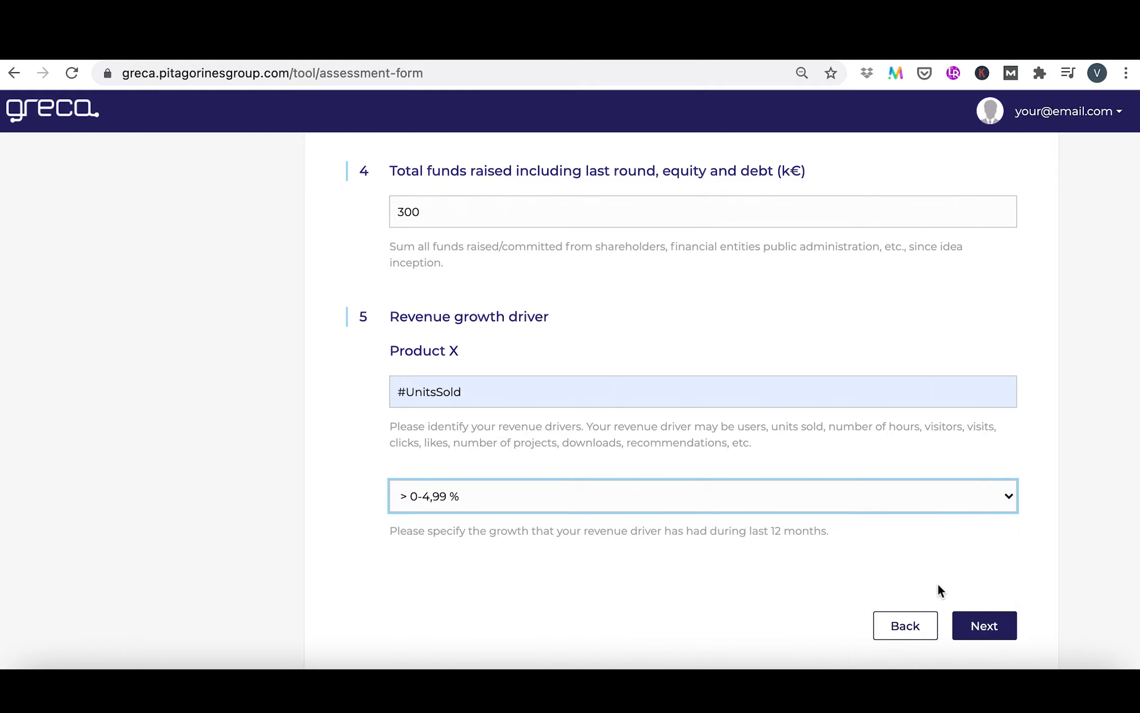
pyautogui.click(982, 626)
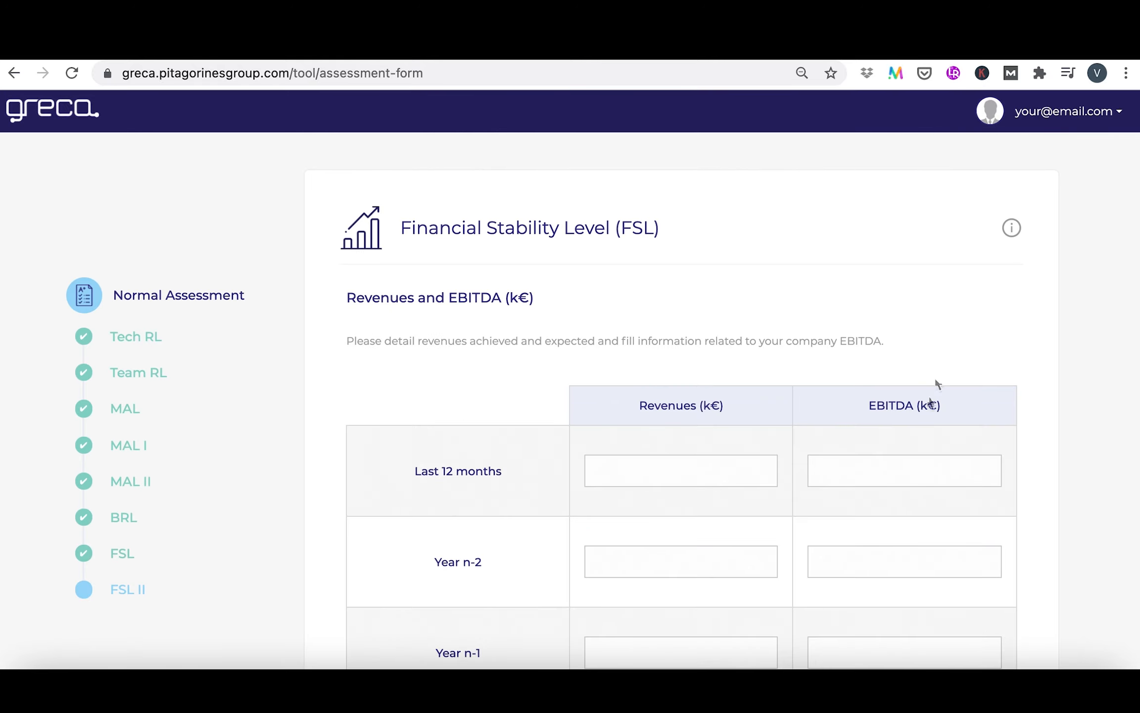
# Fill in the last 12 months with revenues of 50 k€ and an EBITDA of -100 k€
pyautogui.scroll(-3, 1045, 308)
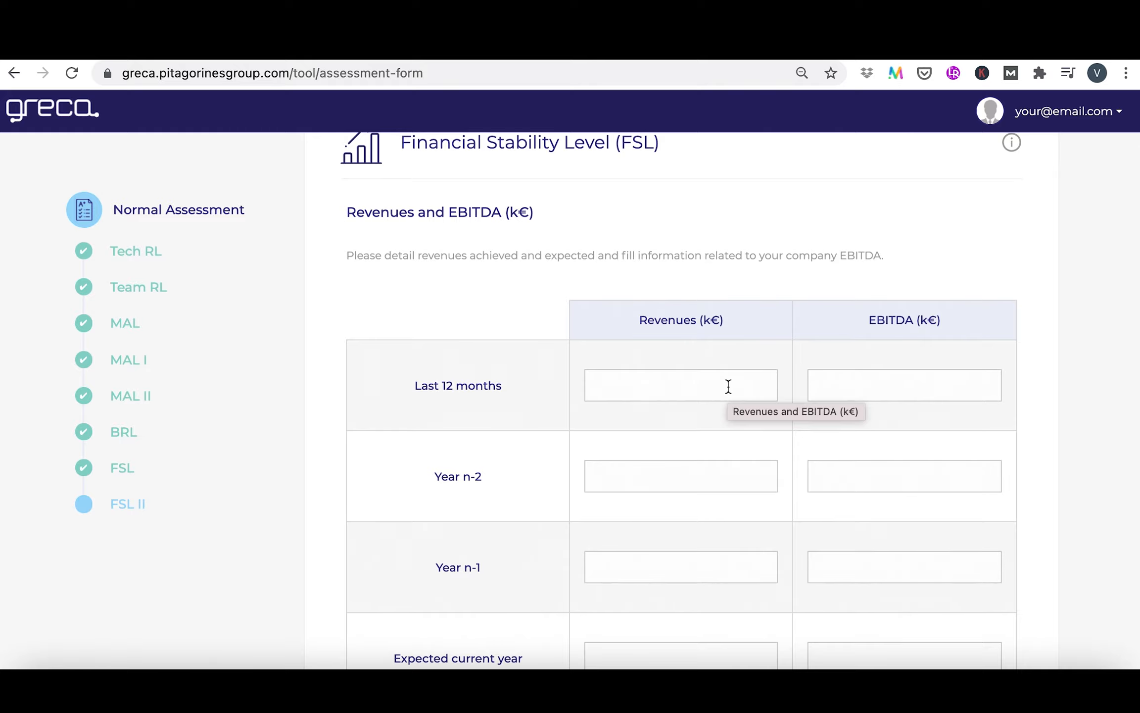
pyautogui.scroll(-1, 729, 386)
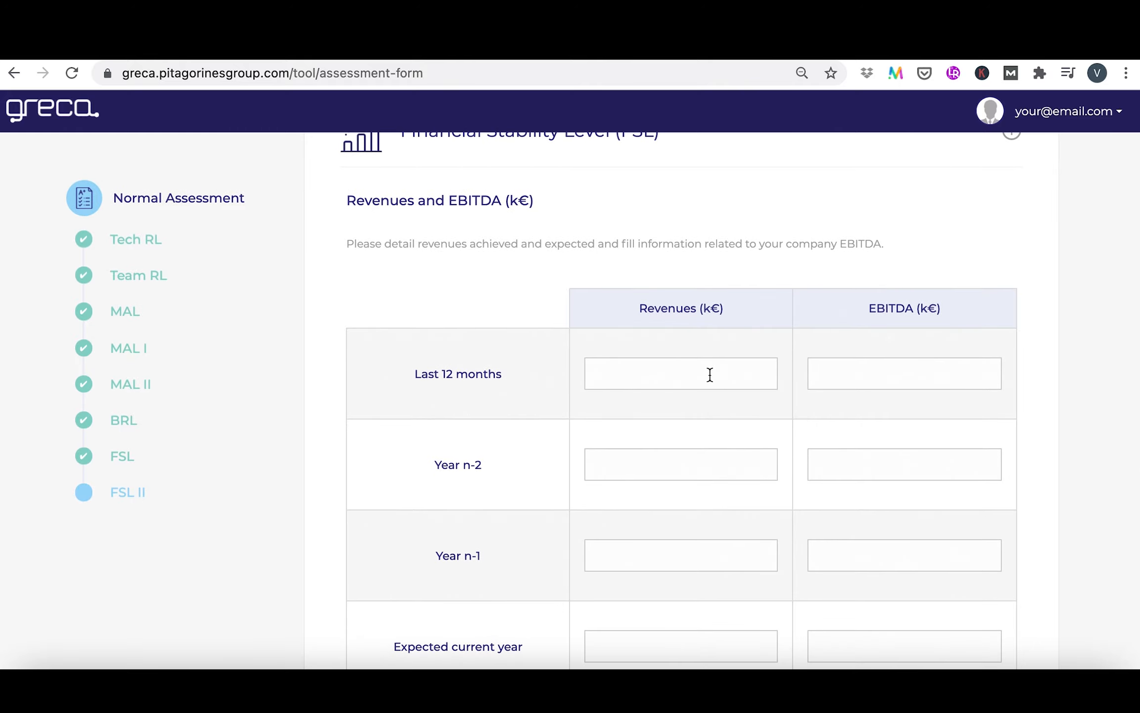
pyautogui.click(711, 374)
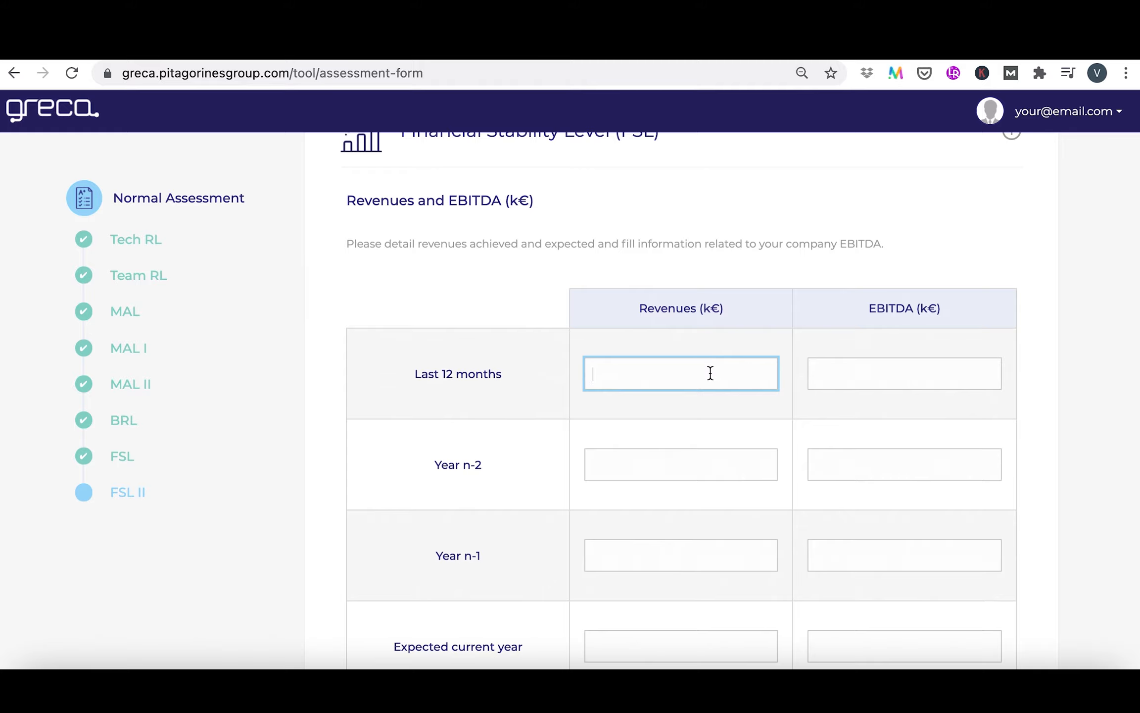
pyautogui.write('50')
pyautogui.click(887, 371)
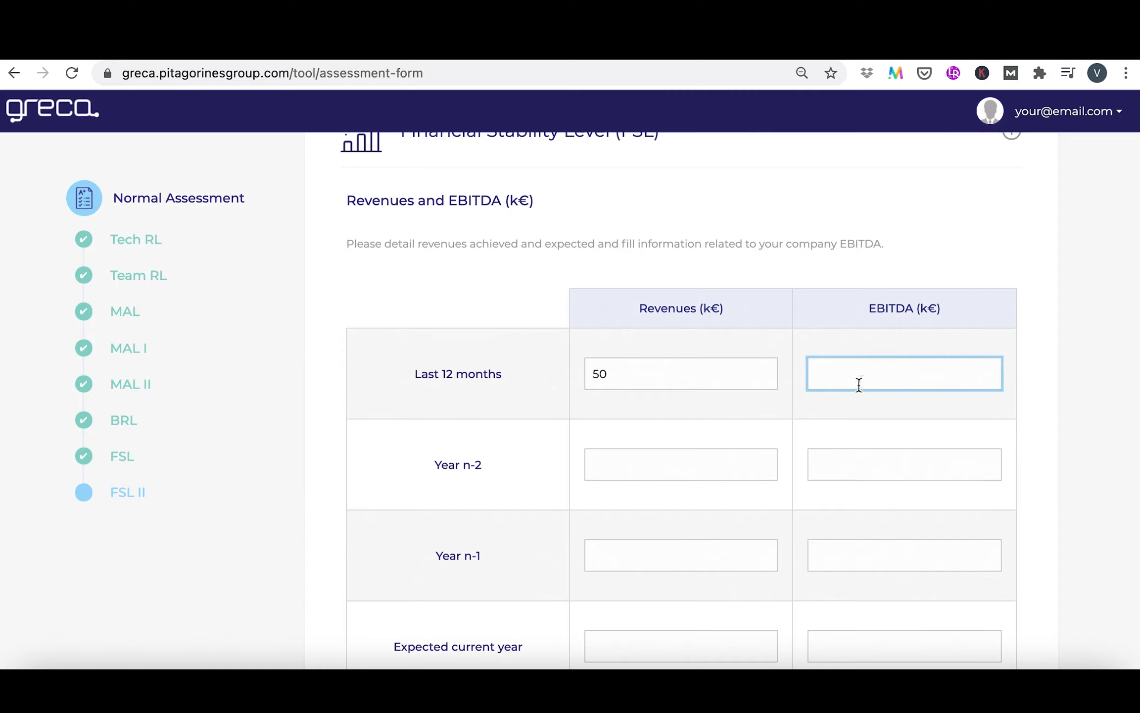
pyautogui.write('100')
pyautogui.press('Home')
pyautogui.write('-')
# Fill in year n-2 with revenues of 100 k€ and an EBITDA of -50 k€
pyautogui.click(727, 458)
pyautogui.scroll(-1, 727, 457)
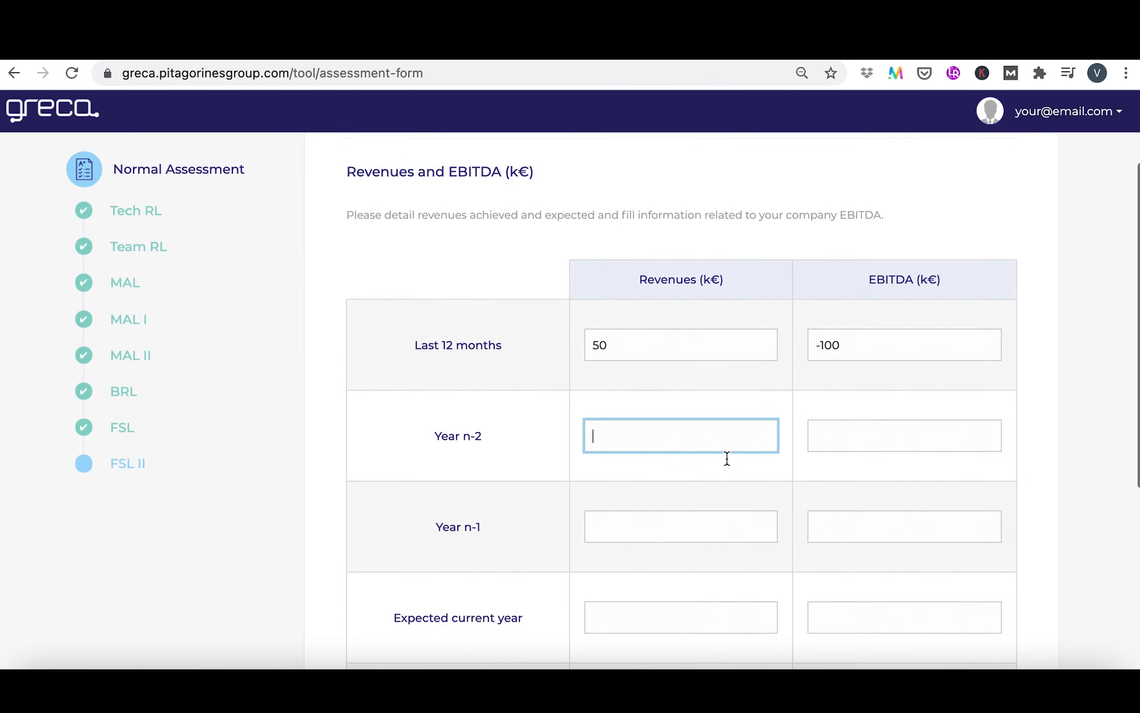
pyautogui.write('100')
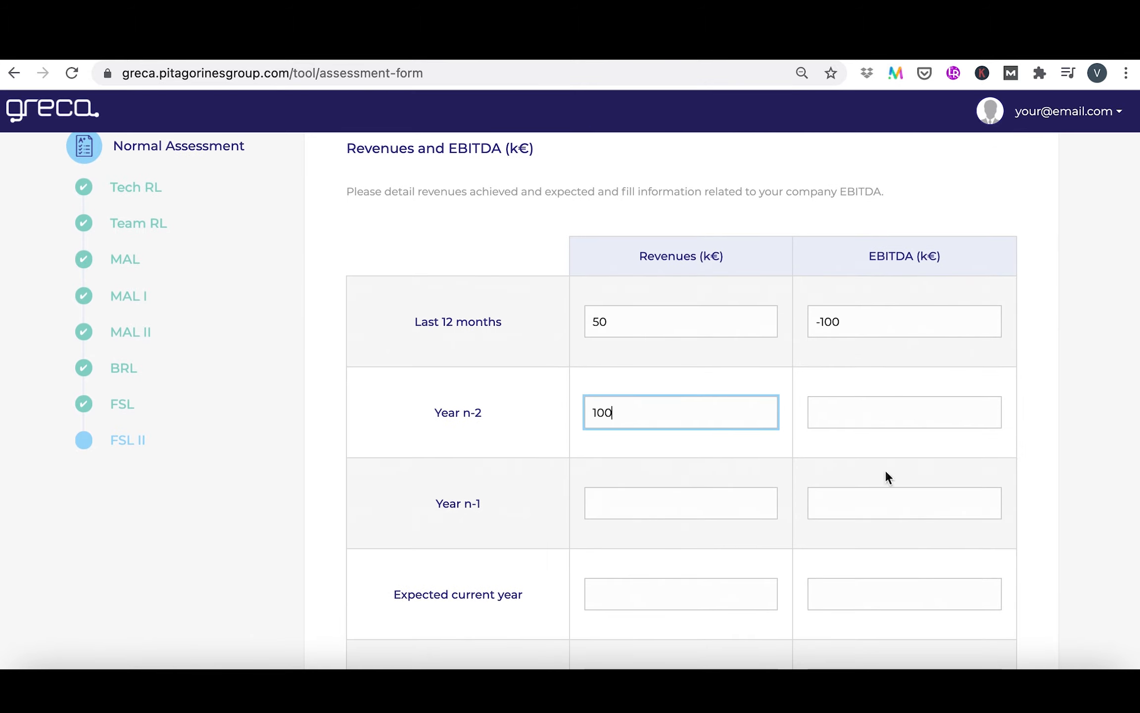
pyautogui.click(912, 412)
pyautogui.write('-50')
# Fill in year n-1 with revenues of 50 k€ and an EBITDA of -100 k€
pyautogui.scroll(-3, 700, 445)
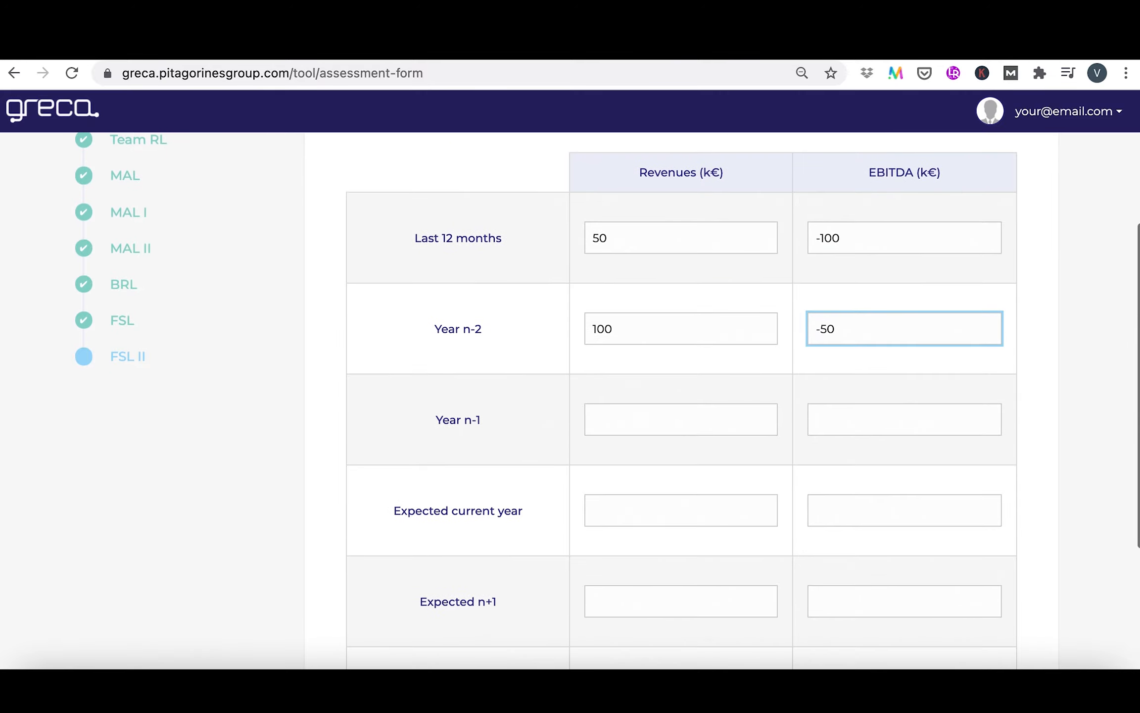
pyautogui.click(694, 415)
pyautogui.write('50')
pyautogui.click(851, 415)
pyautogui.write('-100')
# Fill in the expected current year with revenues of 200 k€ and an EBITDA of 30 k€
pyautogui.scroll(-4, 692, 296)
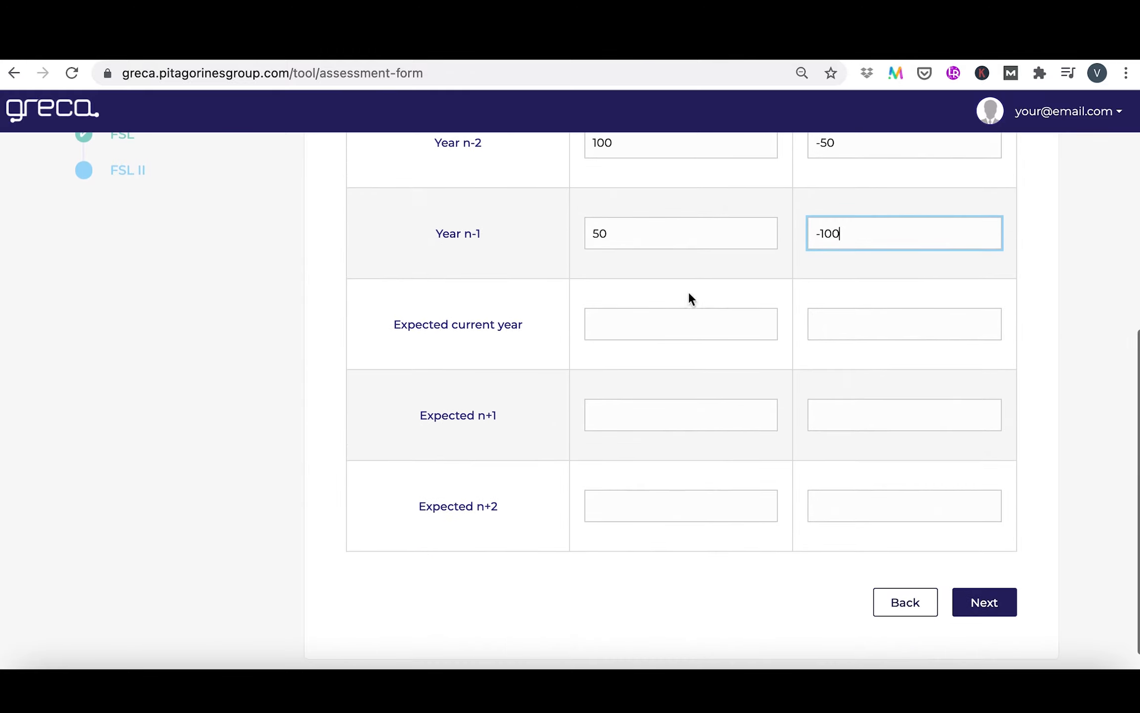
pyautogui.click(676, 324)
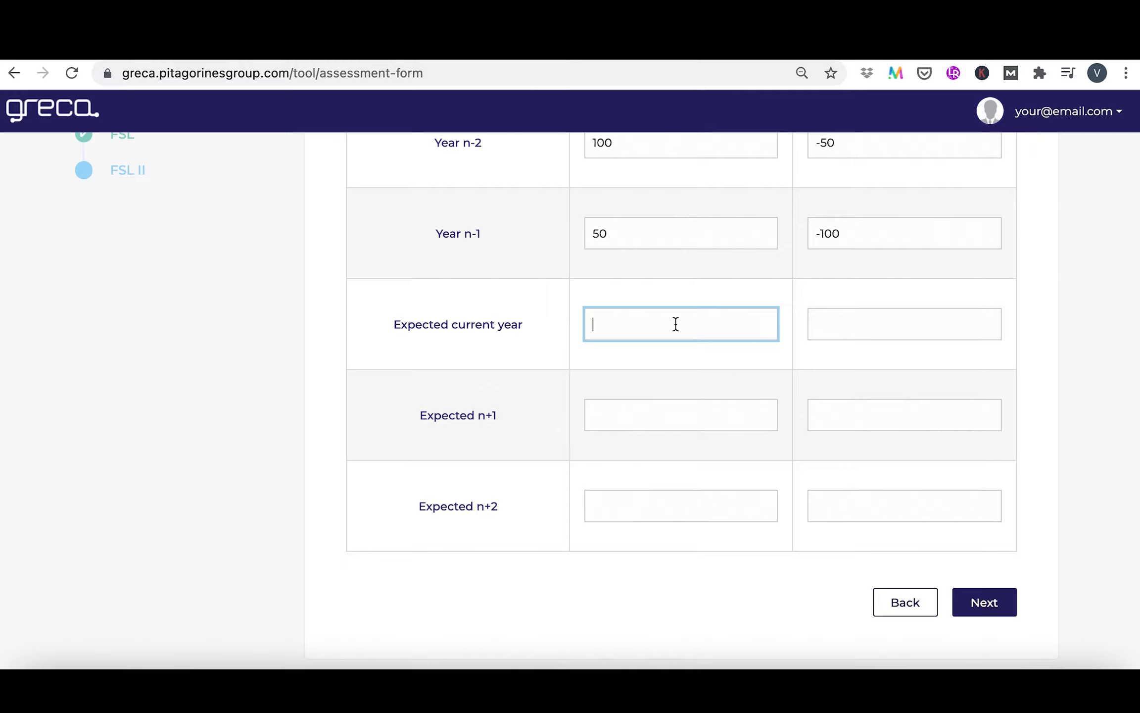
pyautogui.write('200')
pyautogui.click(841, 334)
pyautogui.write('30')
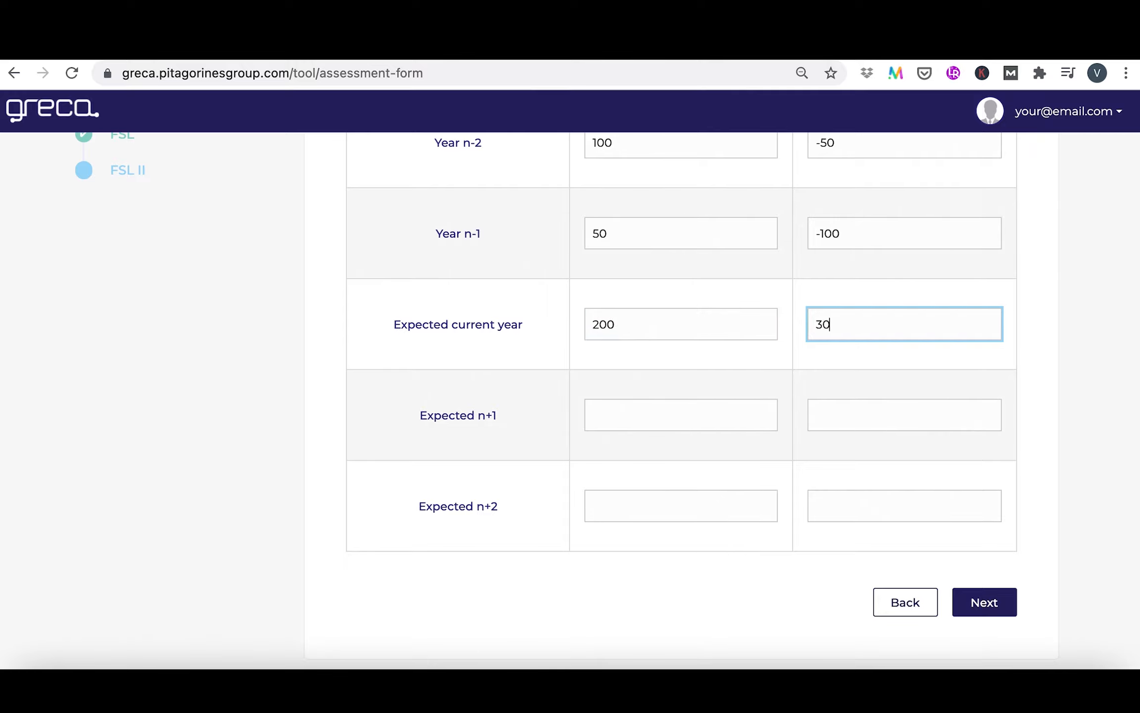
# Fill in expected year n+1 with revenues of 400 k€ and an EBITDA of 40 k€
pyautogui.click(680, 412)
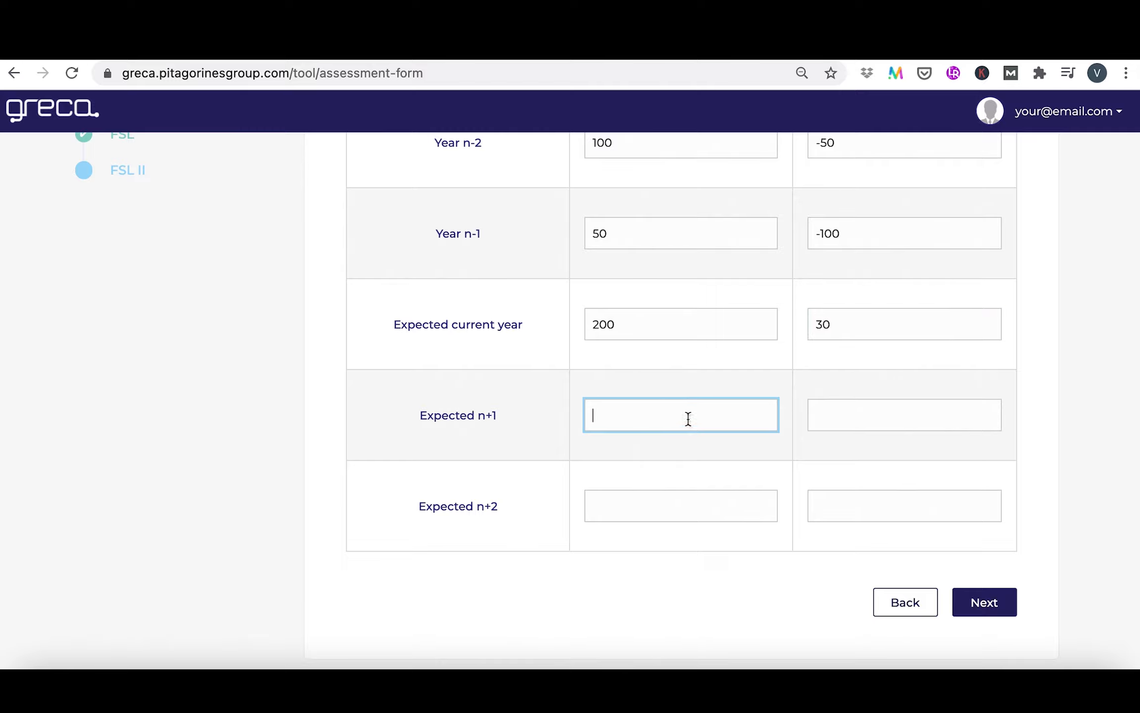
pyautogui.write('400')
pyautogui.click(846, 416)
pyautogui.write('40')
# Fill in expected year n+2 with revenues of 900 k€ and an EBITDA of 200 k€, and submit the assessment
pyautogui.click(682, 502)
pyautogui.write('900')
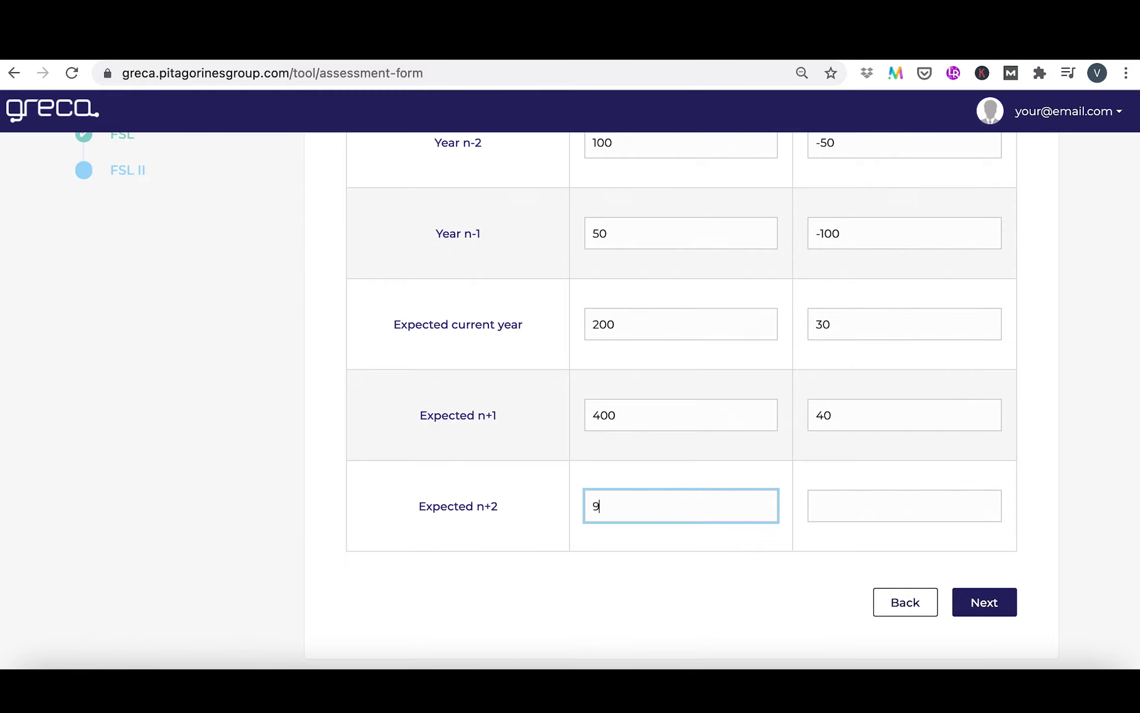
pyautogui.click(879, 495)
pyautogui.write('200')
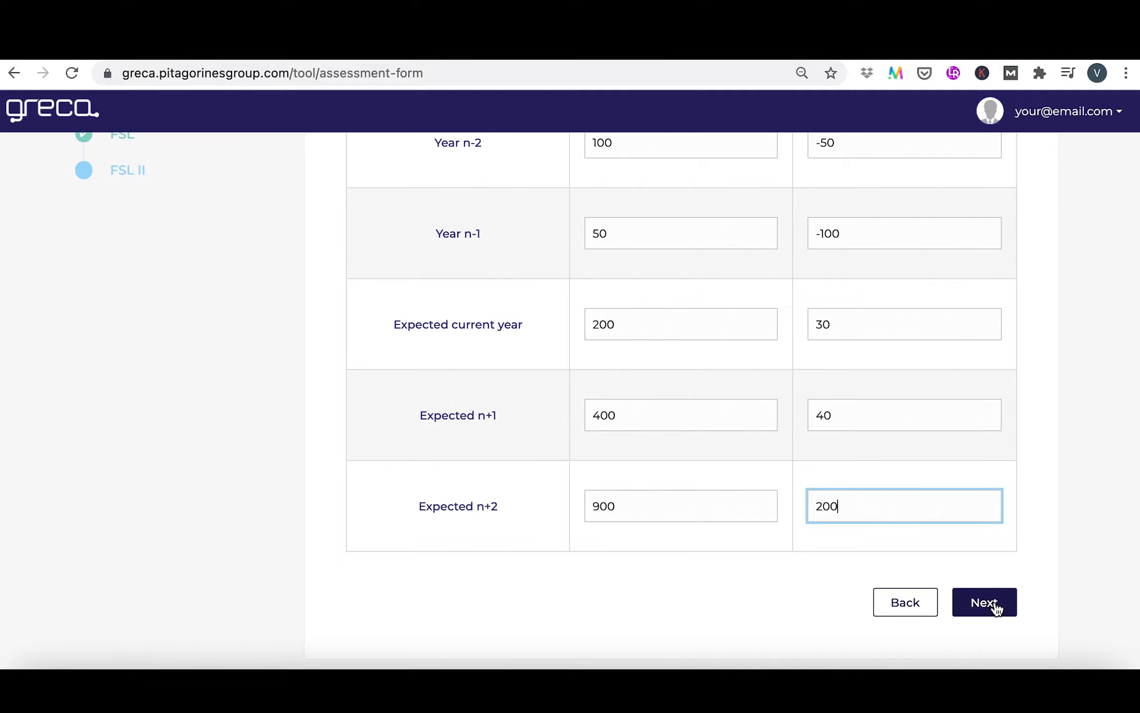
pyautogui.click(984, 602)
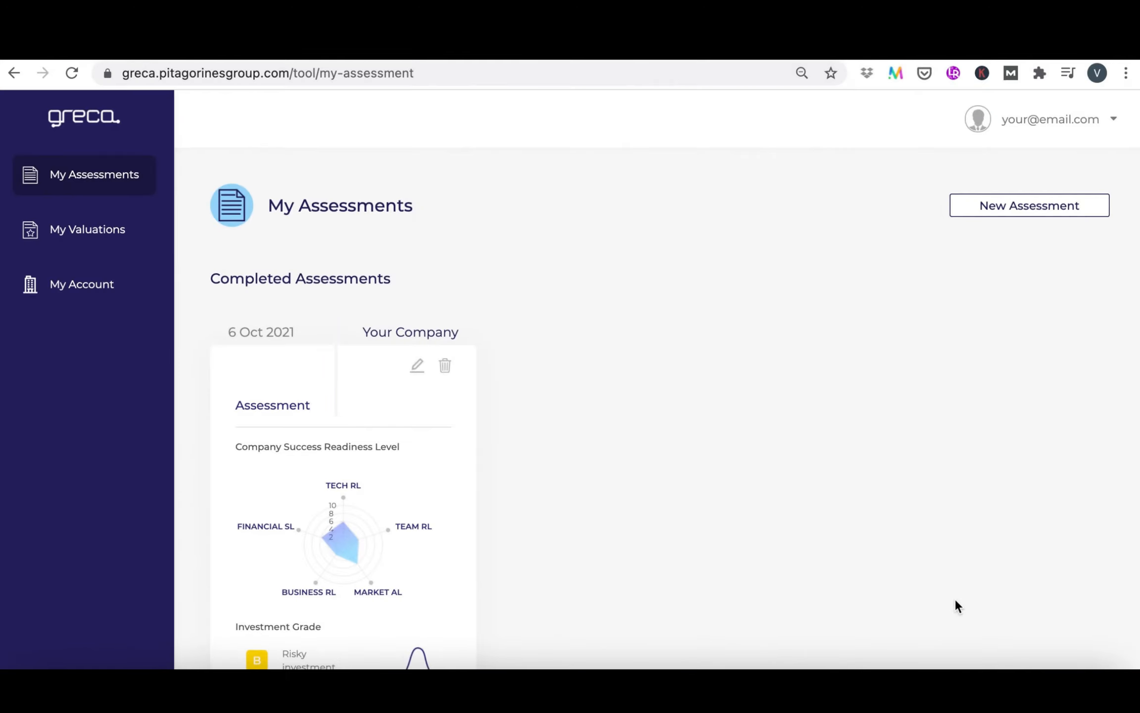
# Open the completed company assessment and examine its Company Success Readiness Level and Investment Grade charts
pyautogui.scroll(-3, 831, 534)
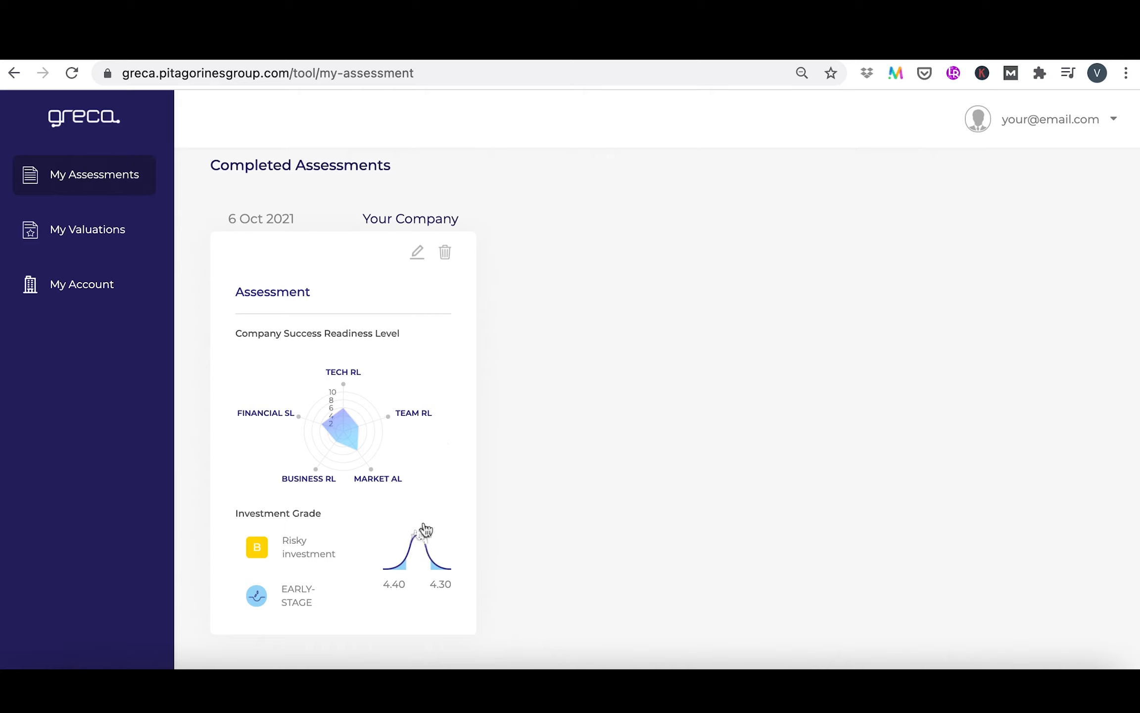
pyautogui.click(305, 292)
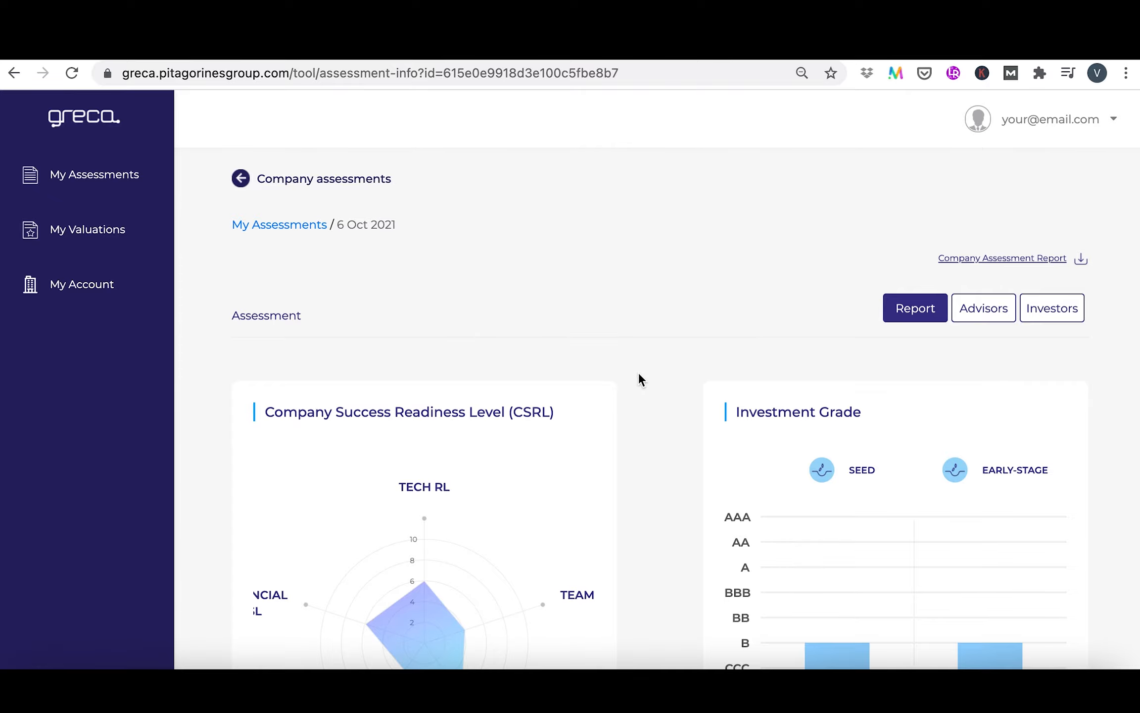
pyautogui.scroll(-3, 640, 380)
pyautogui.scroll(-5, 638, 376)
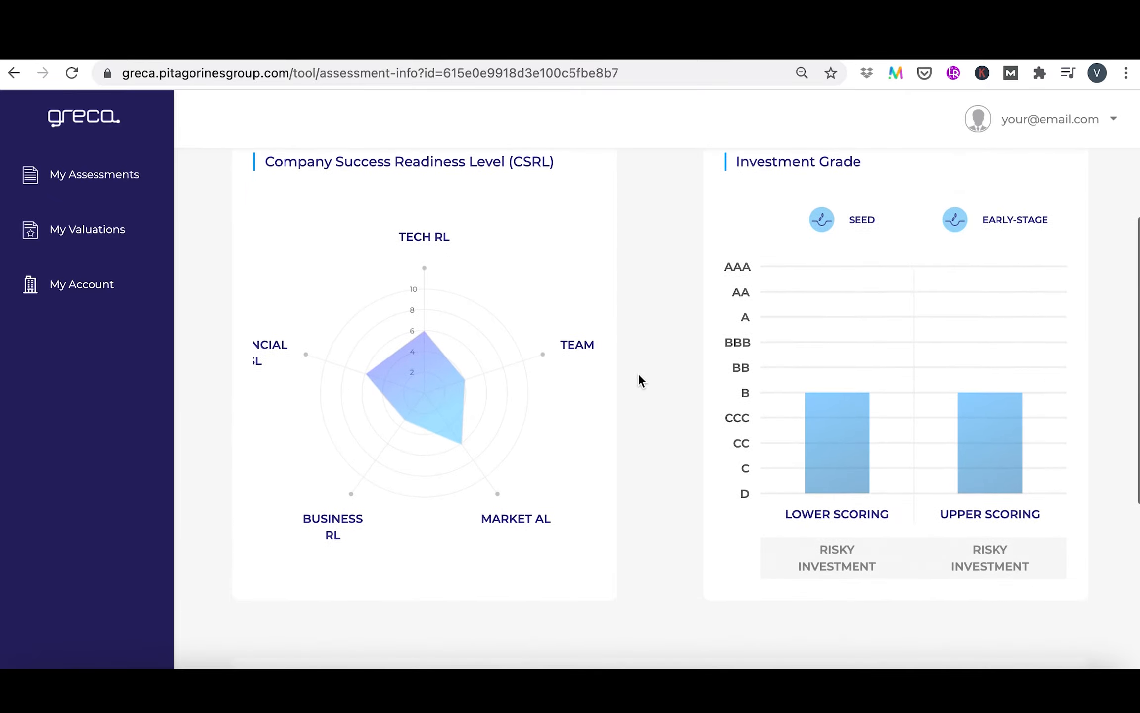
# Examine the lower and upper scores for each readiness indicator and the total scores beneath the assessment charts
pyautogui.scroll(-2, 639, 376)
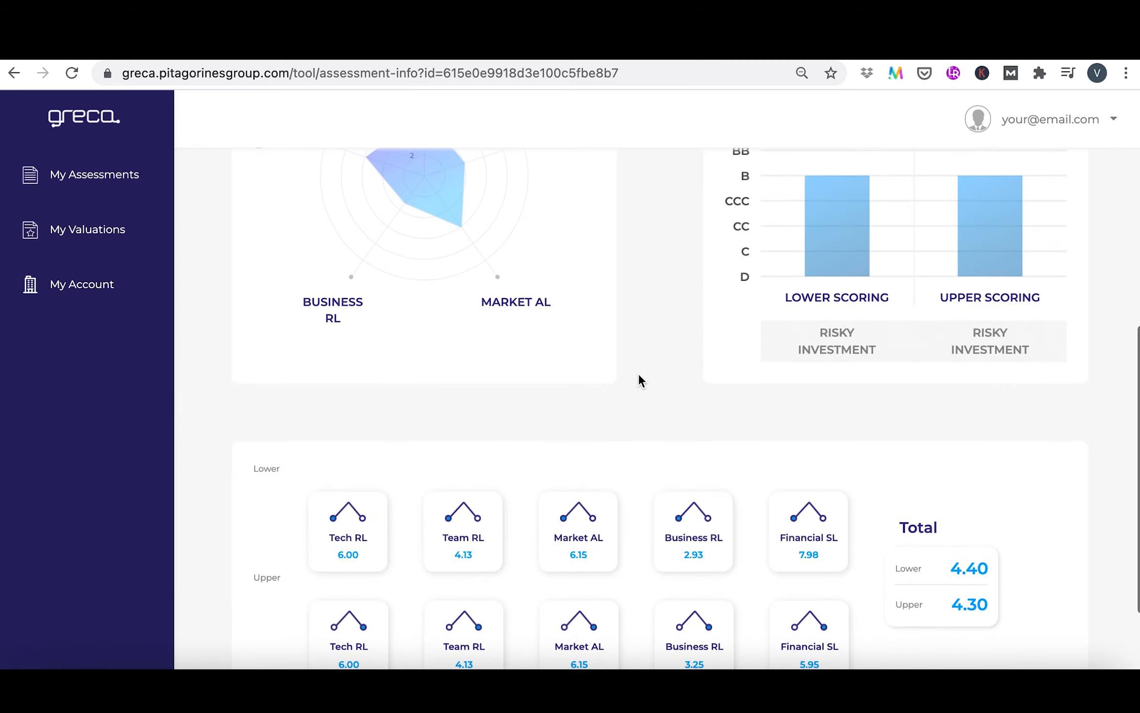
pyautogui.scroll(-2, 638, 375)
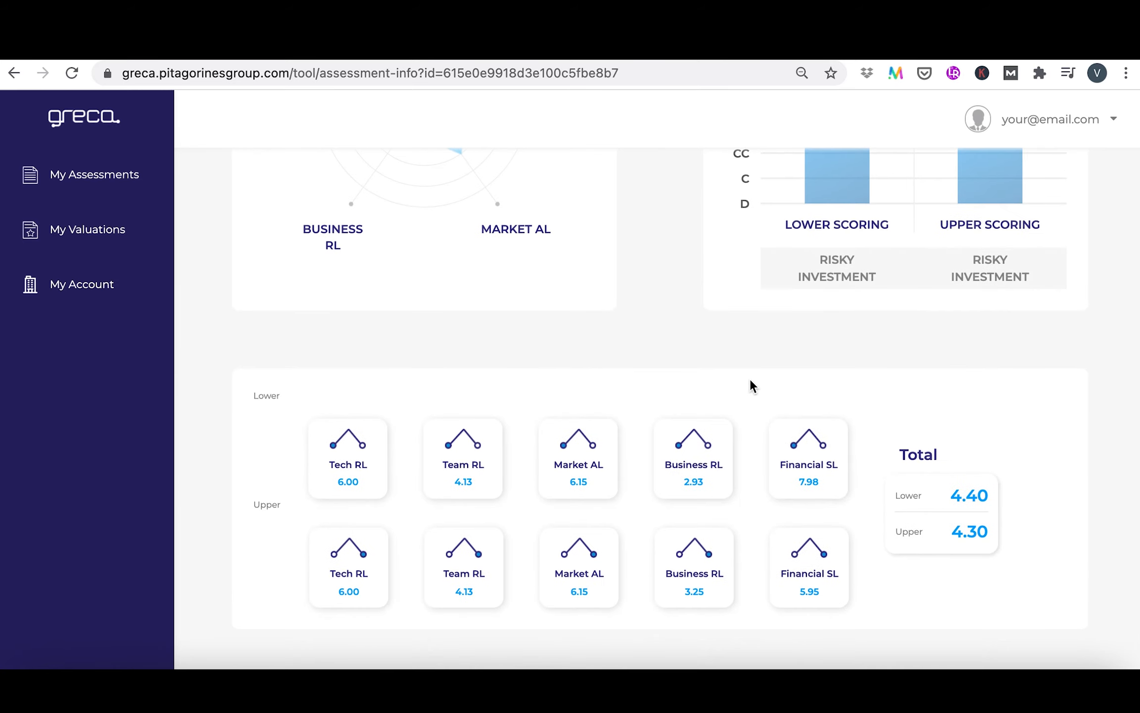
pyautogui.scroll(6, 750, 380)
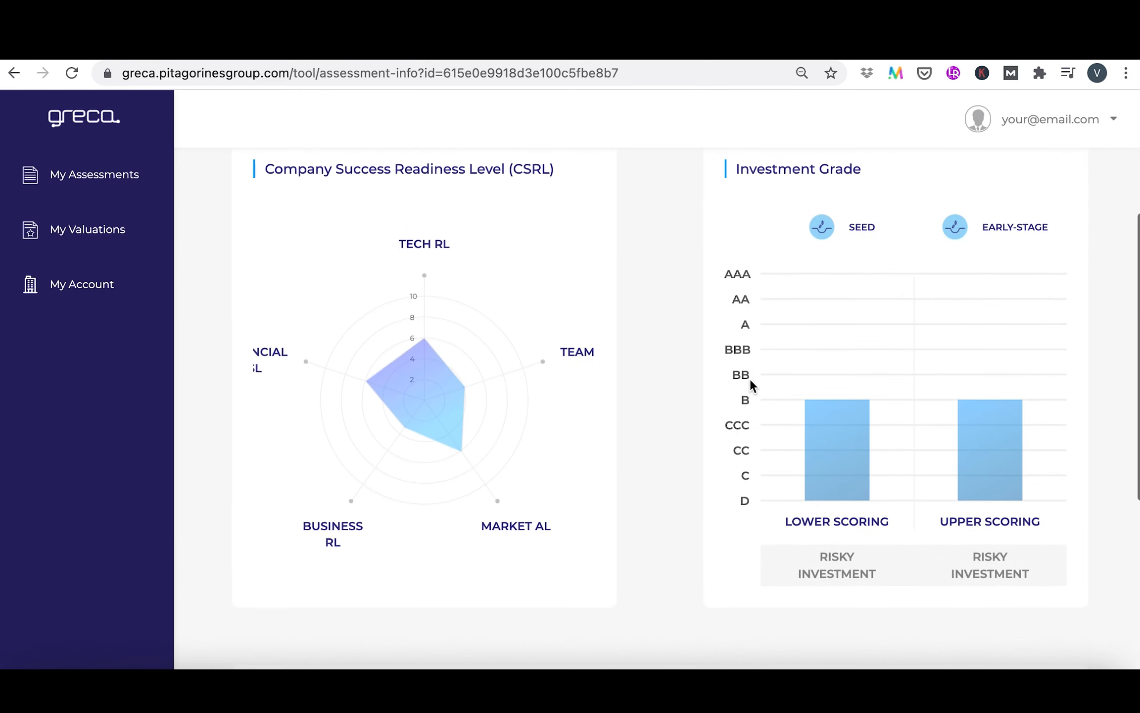
# Download the Company Assessment Report as a compressed PDF with the m27 company logo
pyautogui.scroll(4, 750, 380)
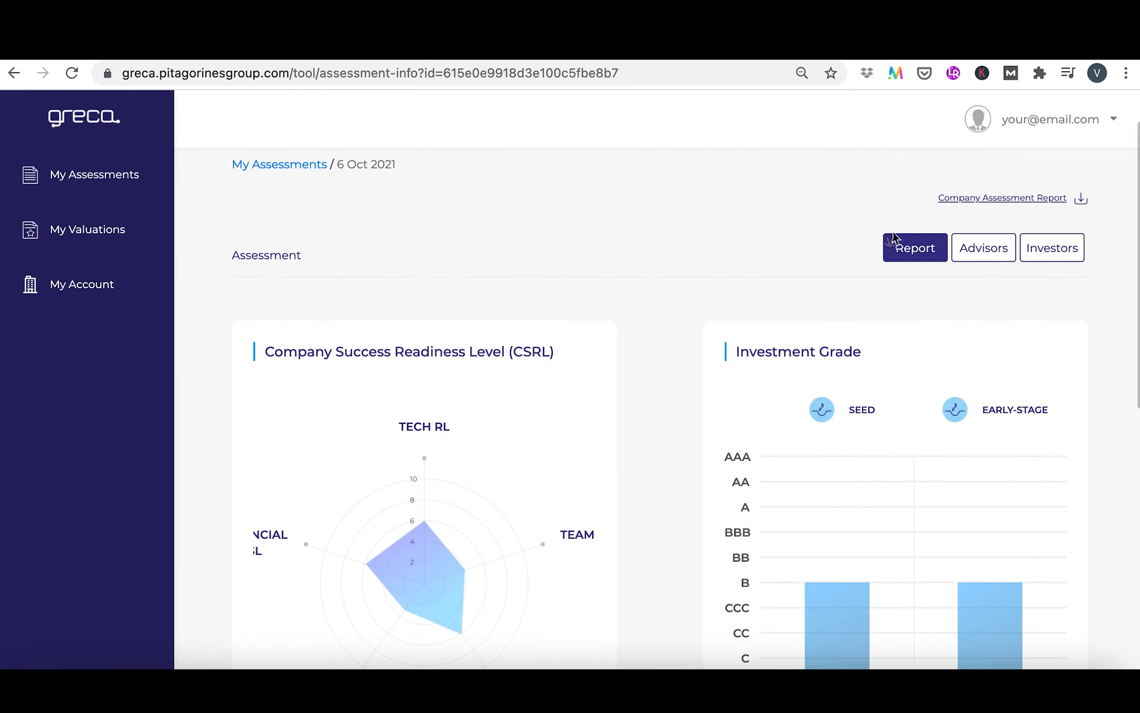
pyautogui.click(997, 205)
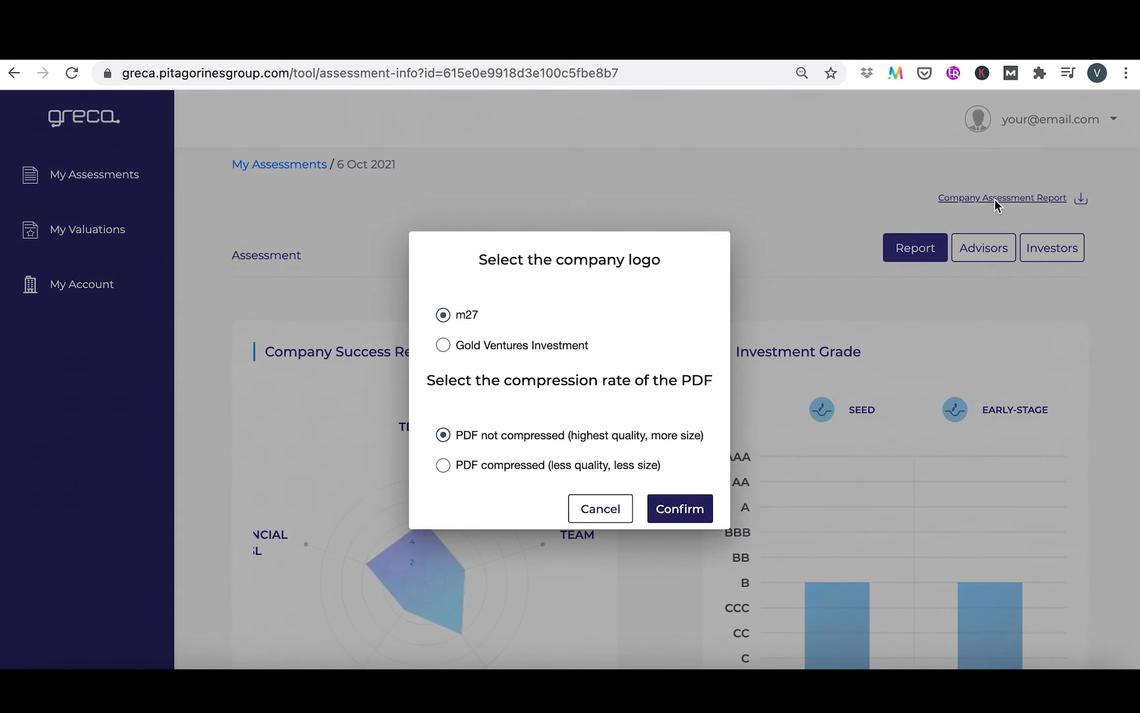
pyautogui.click(539, 467)
pyautogui.click(684, 492)
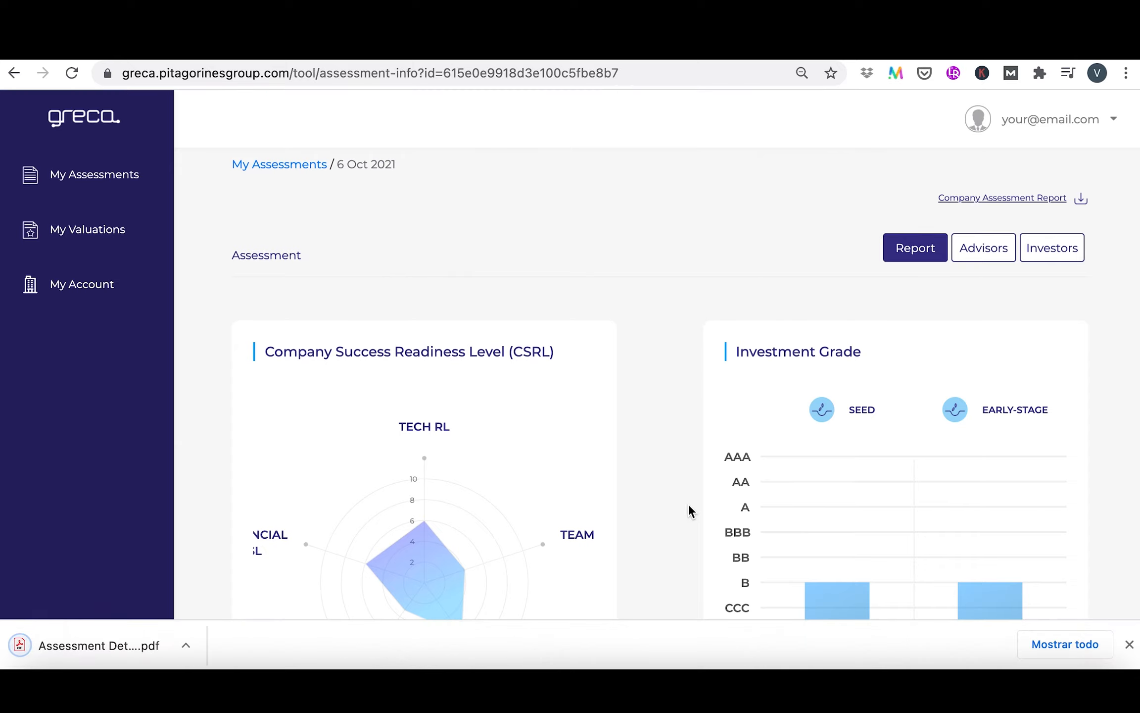
# Open the downloaded assessment PDF, fit whole pages to the view and read through to the final Company Success Readiness Level page
pyautogui.click(114, 643)
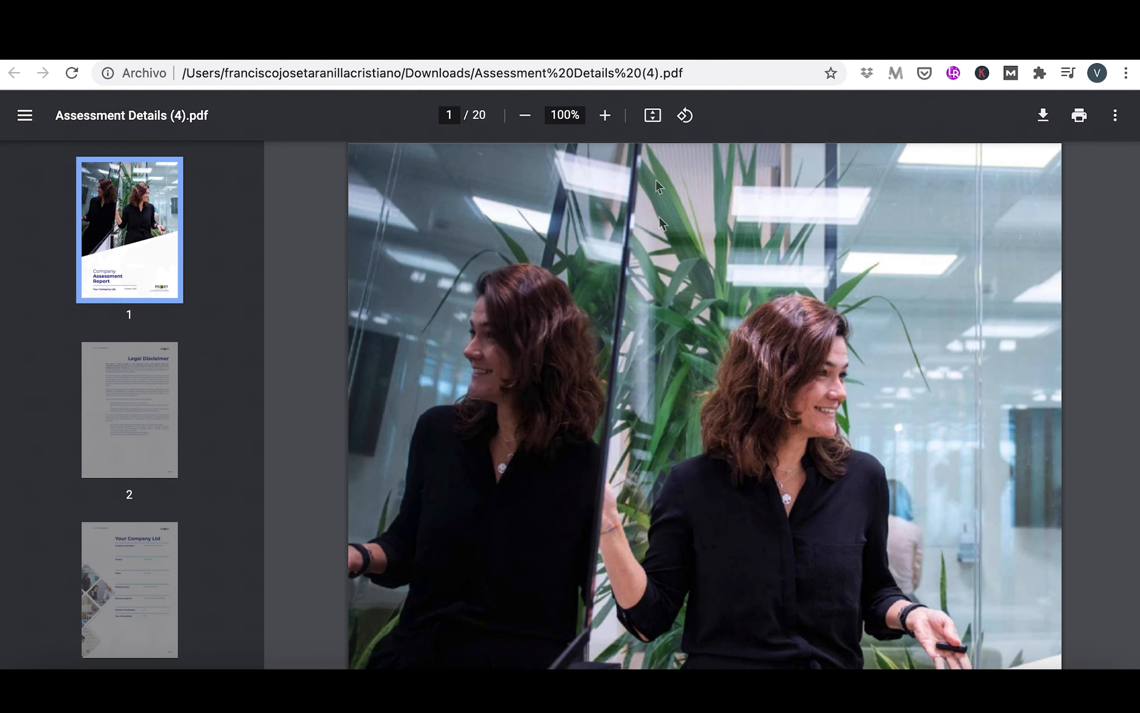
pyautogui.click(655, 117)
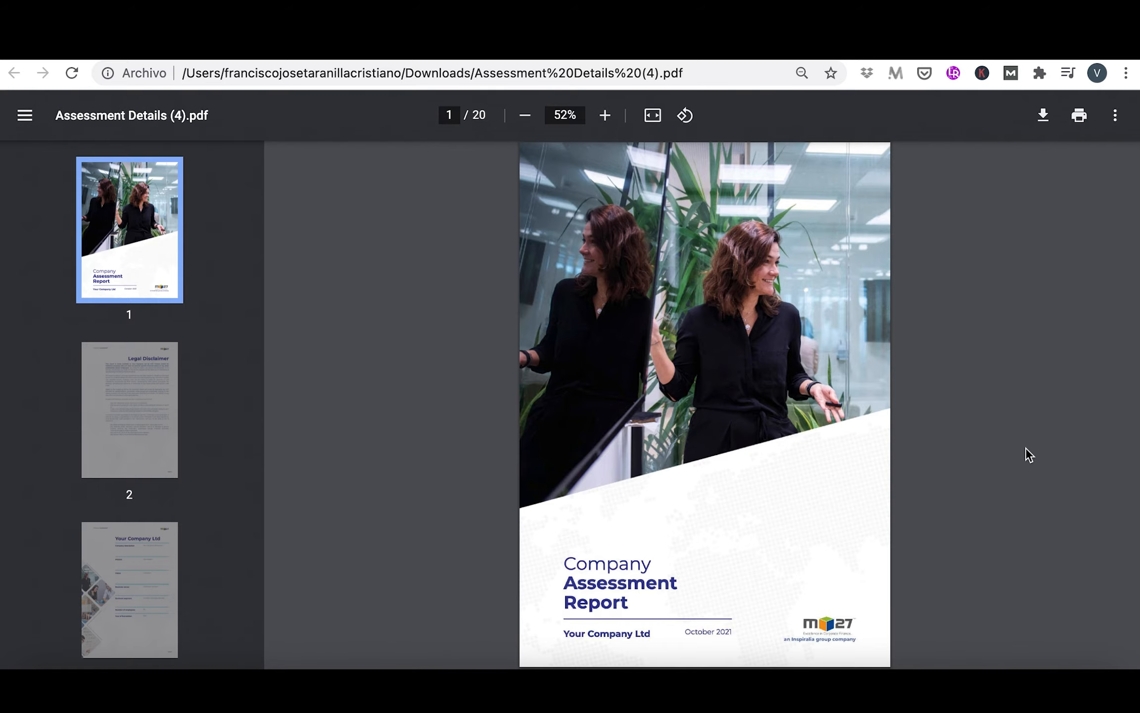
pyautogui.scroll(-2, 1001, 391)
pyautogui.scroll(-12, 1001, 390)
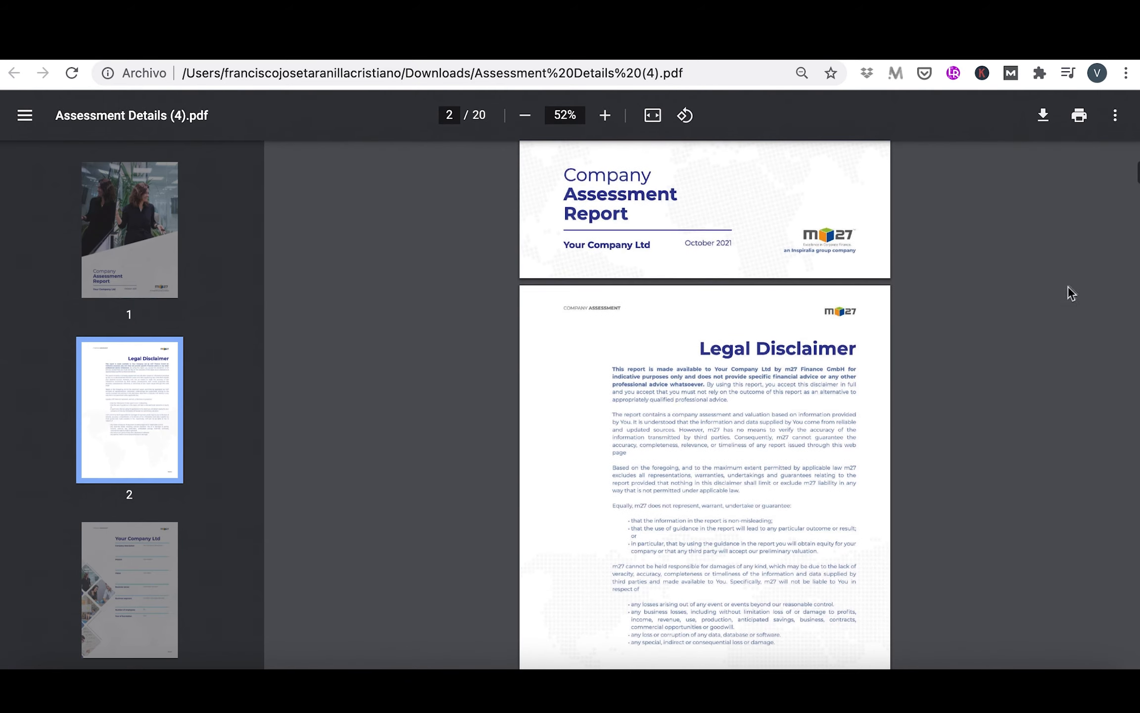
pyautogui.scroll(-15, 1077, 289)
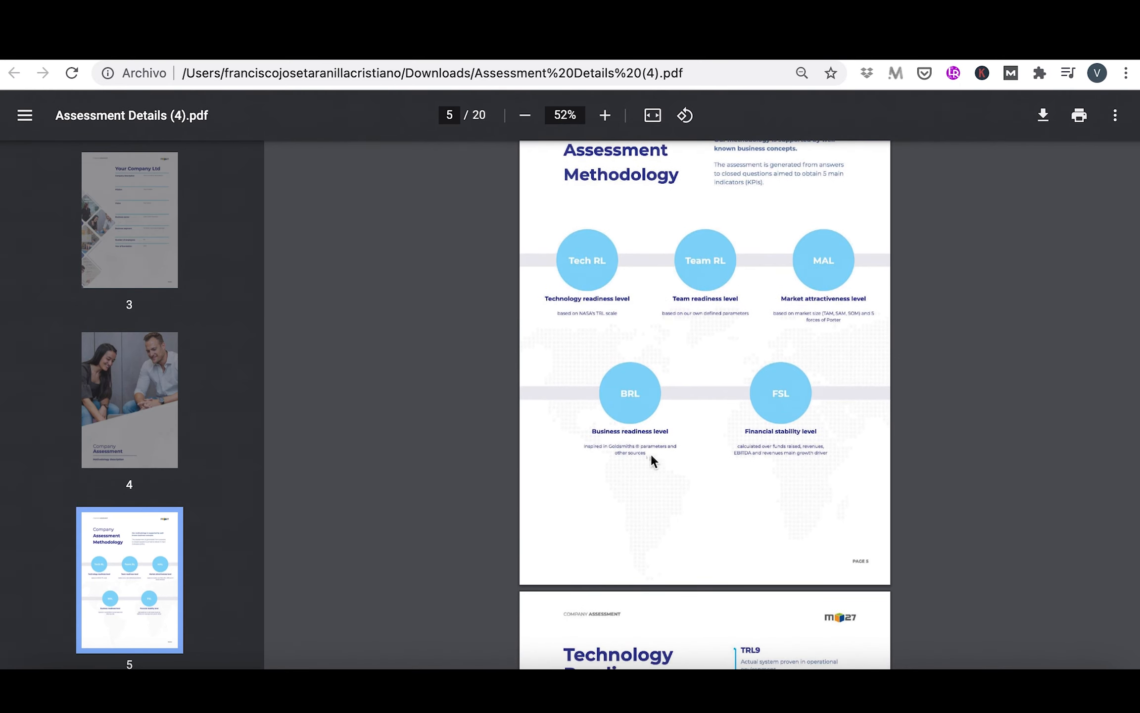
pyautogui.scroll(-7, 1042, 283)
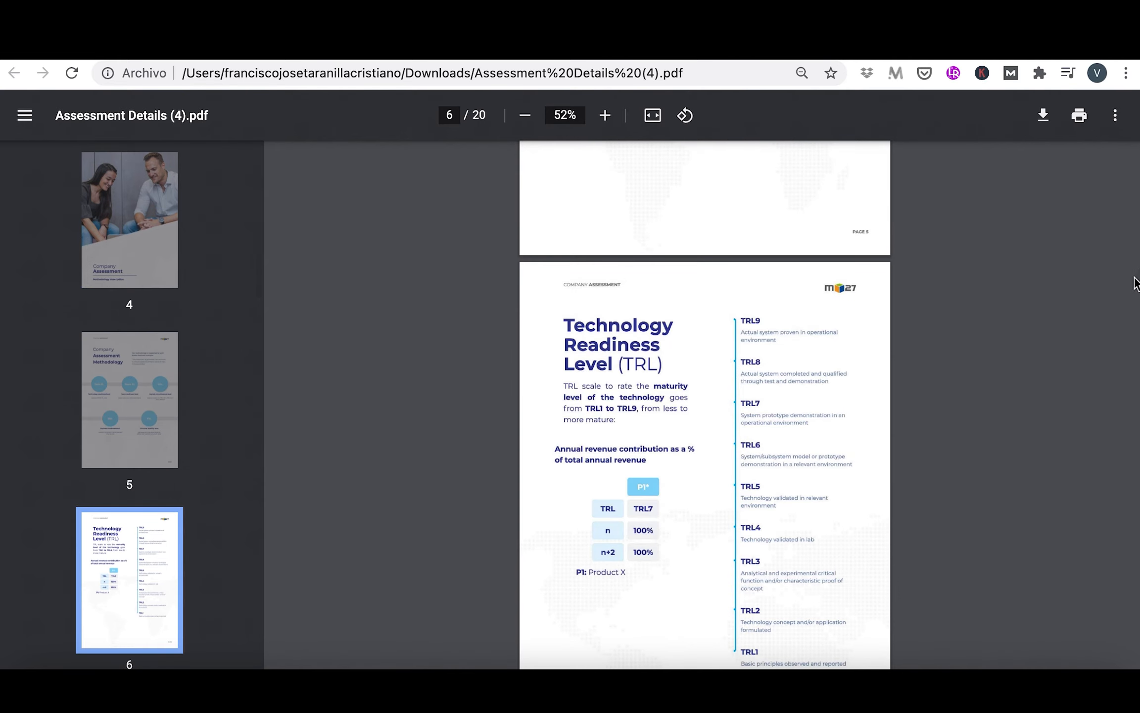
pyautogui.scroll(-20, 705, 404)
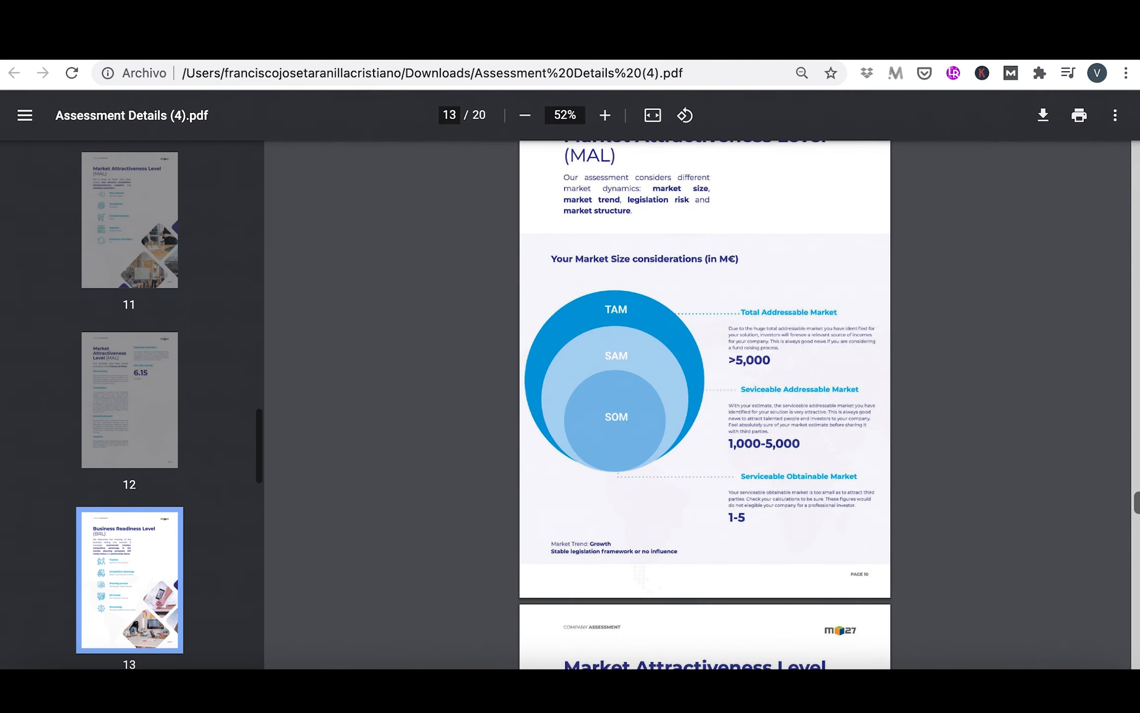
pyautogui.scroll(-12, 704, 405)
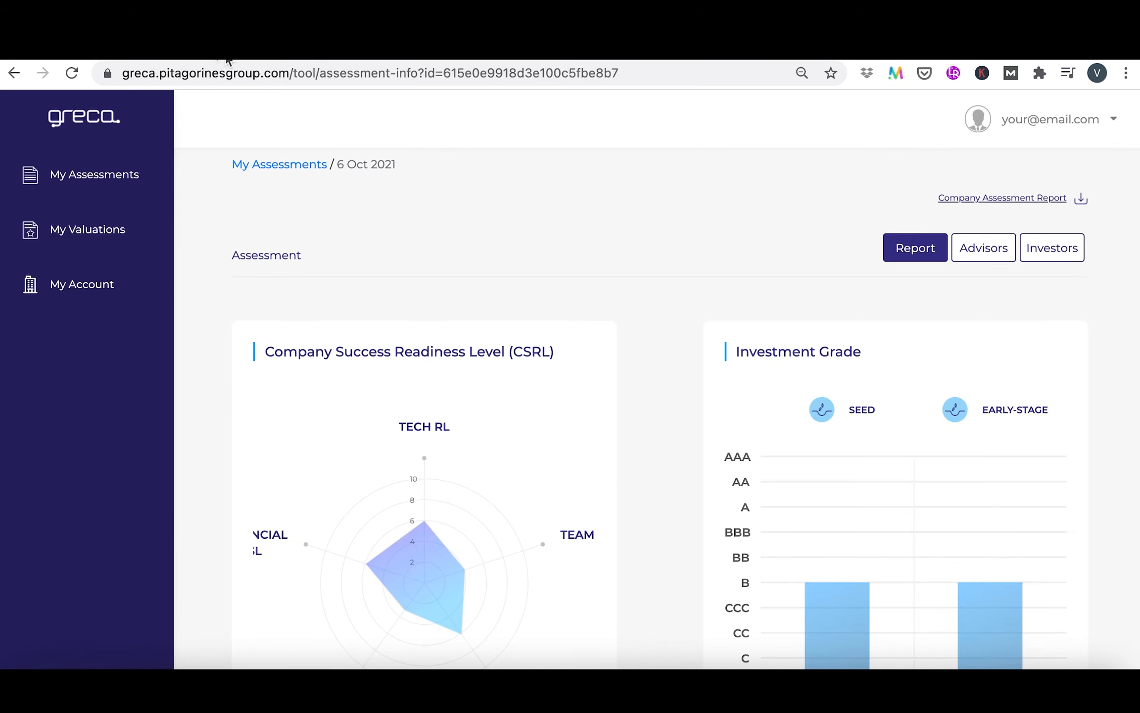
pyautogui.scroll(-4, 764, 318)
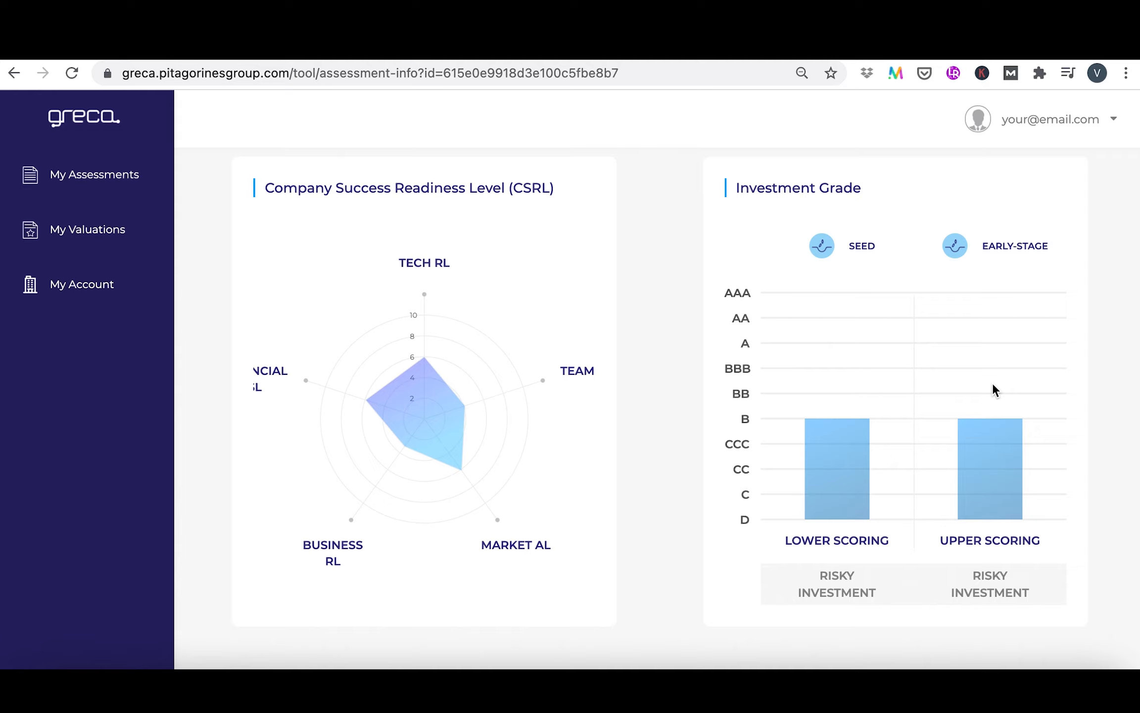
pyautogui.press('super+shift+5')
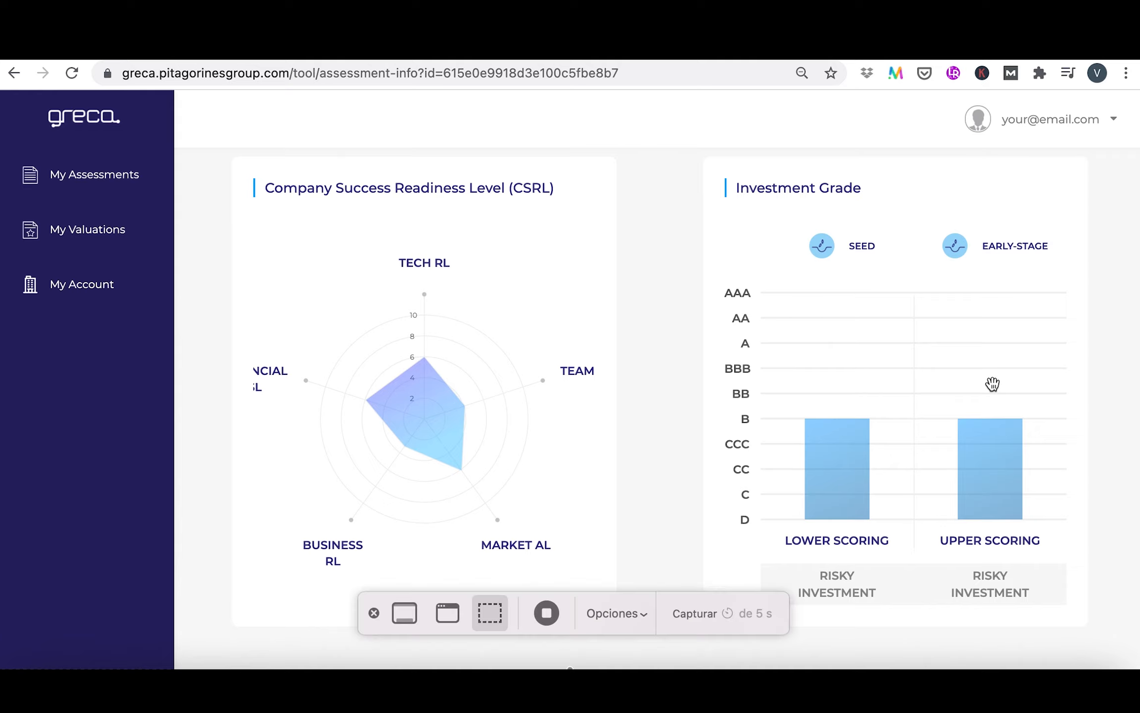